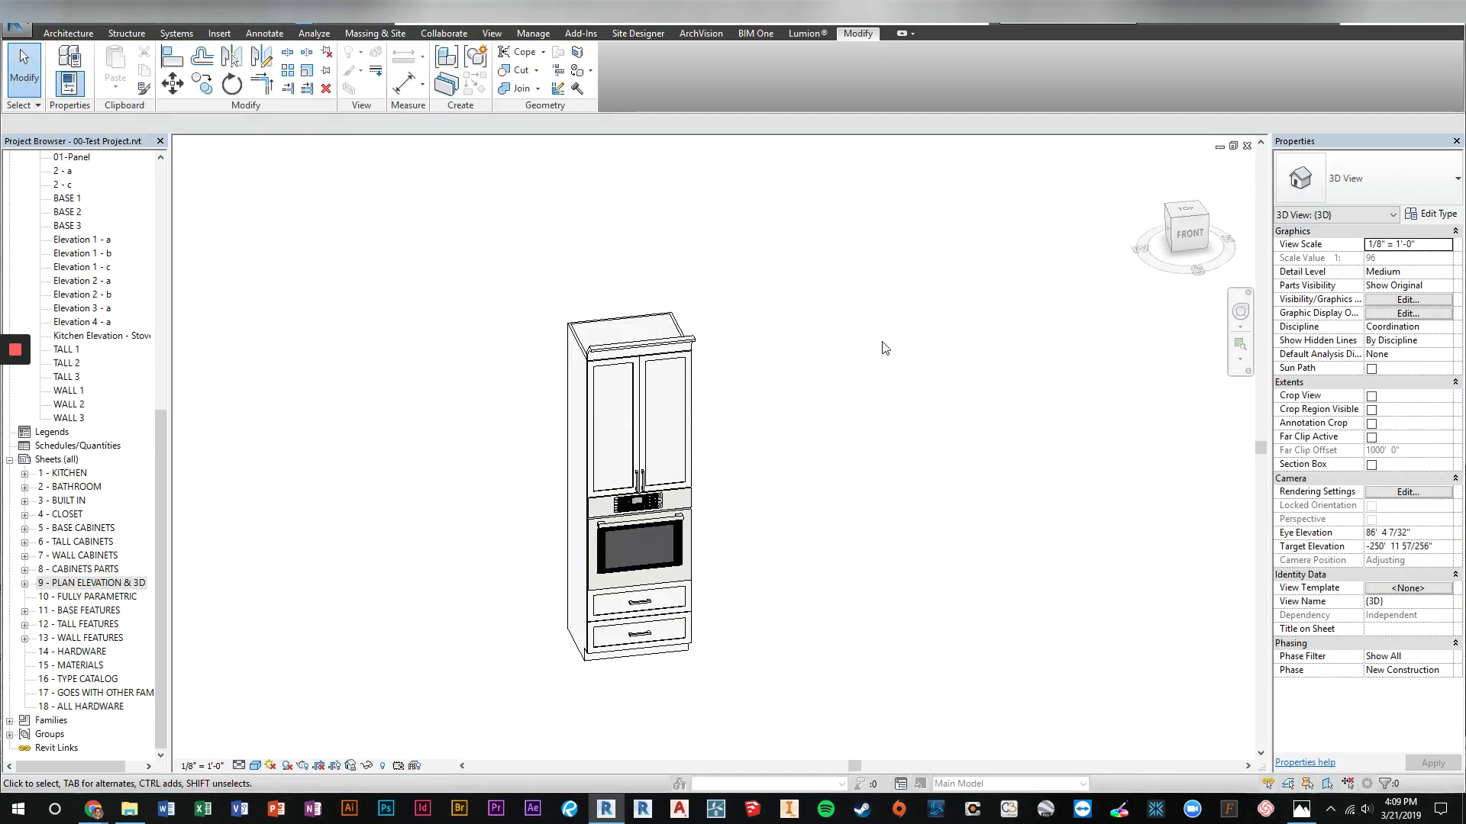
Switch from the kitchen renderings to Revit, select the tall oven cabinet in the 3D view and look through its available types
{"action": "middle_click_drag", "start_coordinate": [733, 469], "coordinate": [664, 464], "text": "shift"}
{"action": "left_click", "coordinate": [786, 386]}
{"action": "middle_click_drag", "start_coordinate": [753, 429], "coordinate": [843, 432]}
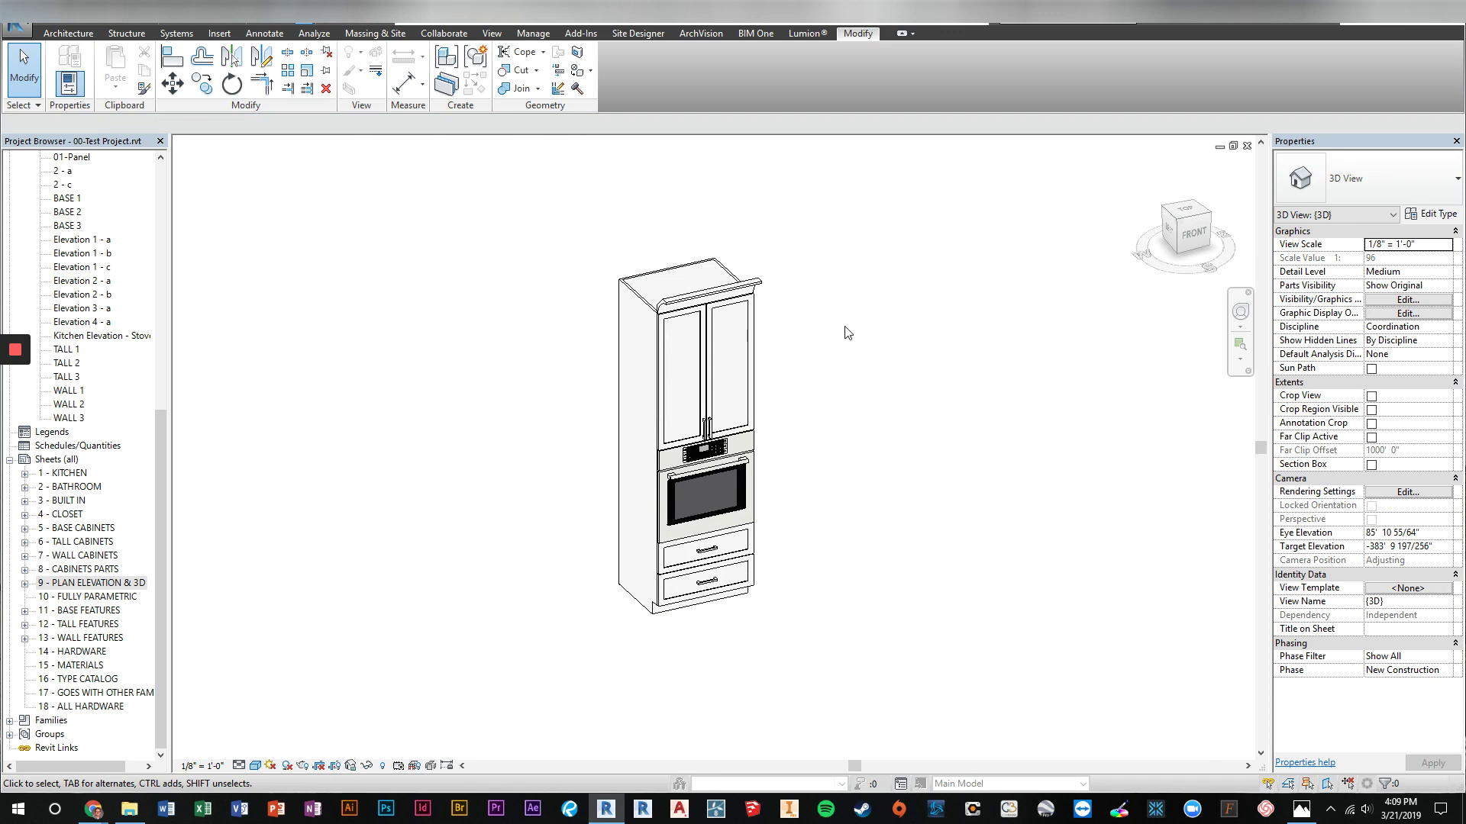
{"action": "scroll", "coordinate": [829, 310], "scroll_direction": "up", "scroll_amount": 1}
{"action": "middle_click_drag", "start_coordinate": [804, 361], "coordinate": [841, 340]}
{"action": "left_click", "coordinate": [711, 260]}
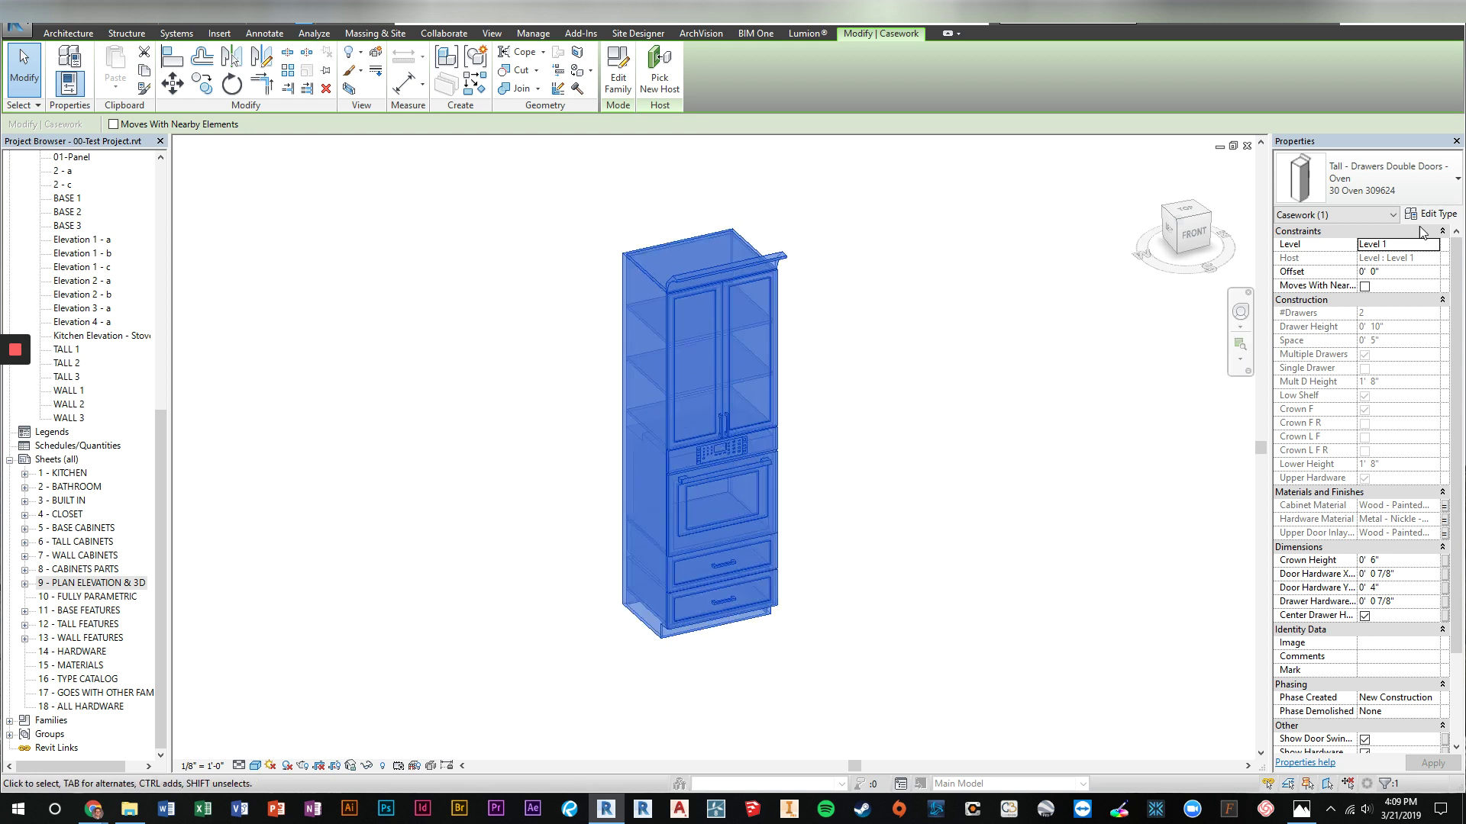
{"action": "left_click", "coordinate": [1443, 193]}
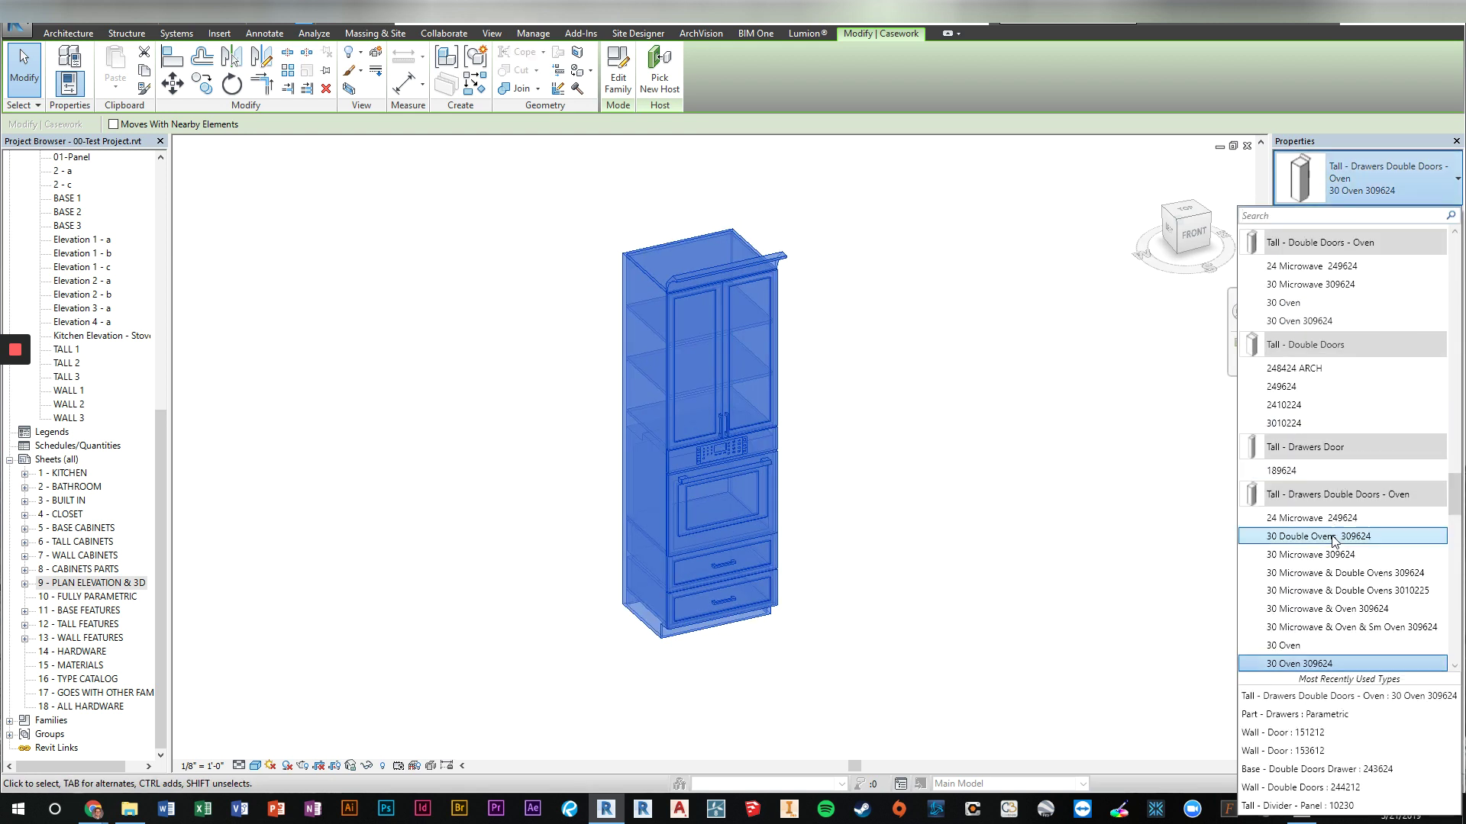
{"action": "scroll", "coordinate": [1332, 559], "scroll_direction": "down", "scroll_amount": 1}
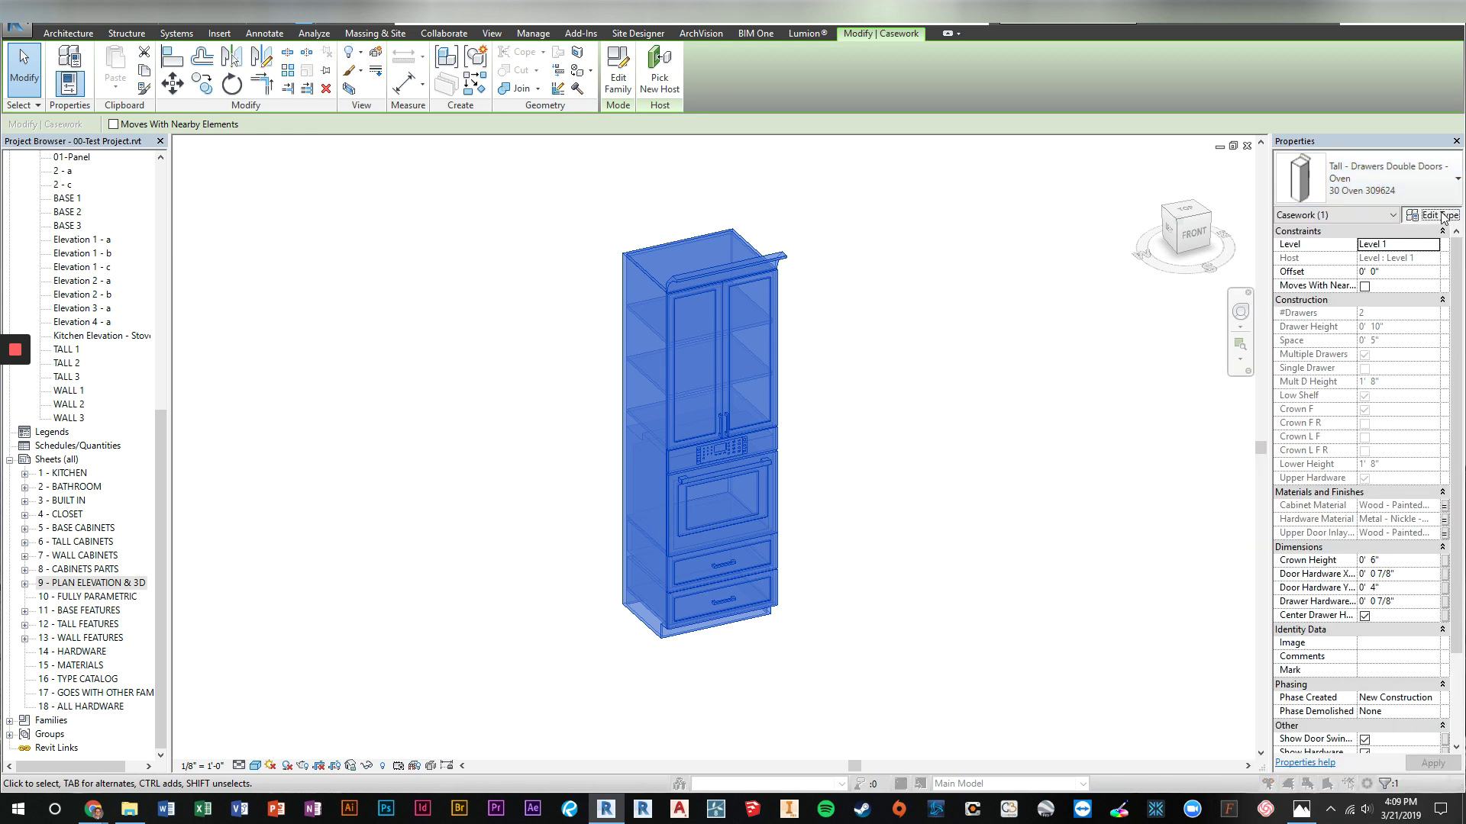
In the tall oven cabinet's type properties, set the Opening Offset to 2.5 and the number of drawers to 3
{"action": "left_click", "coordinate": [1432, 215]}
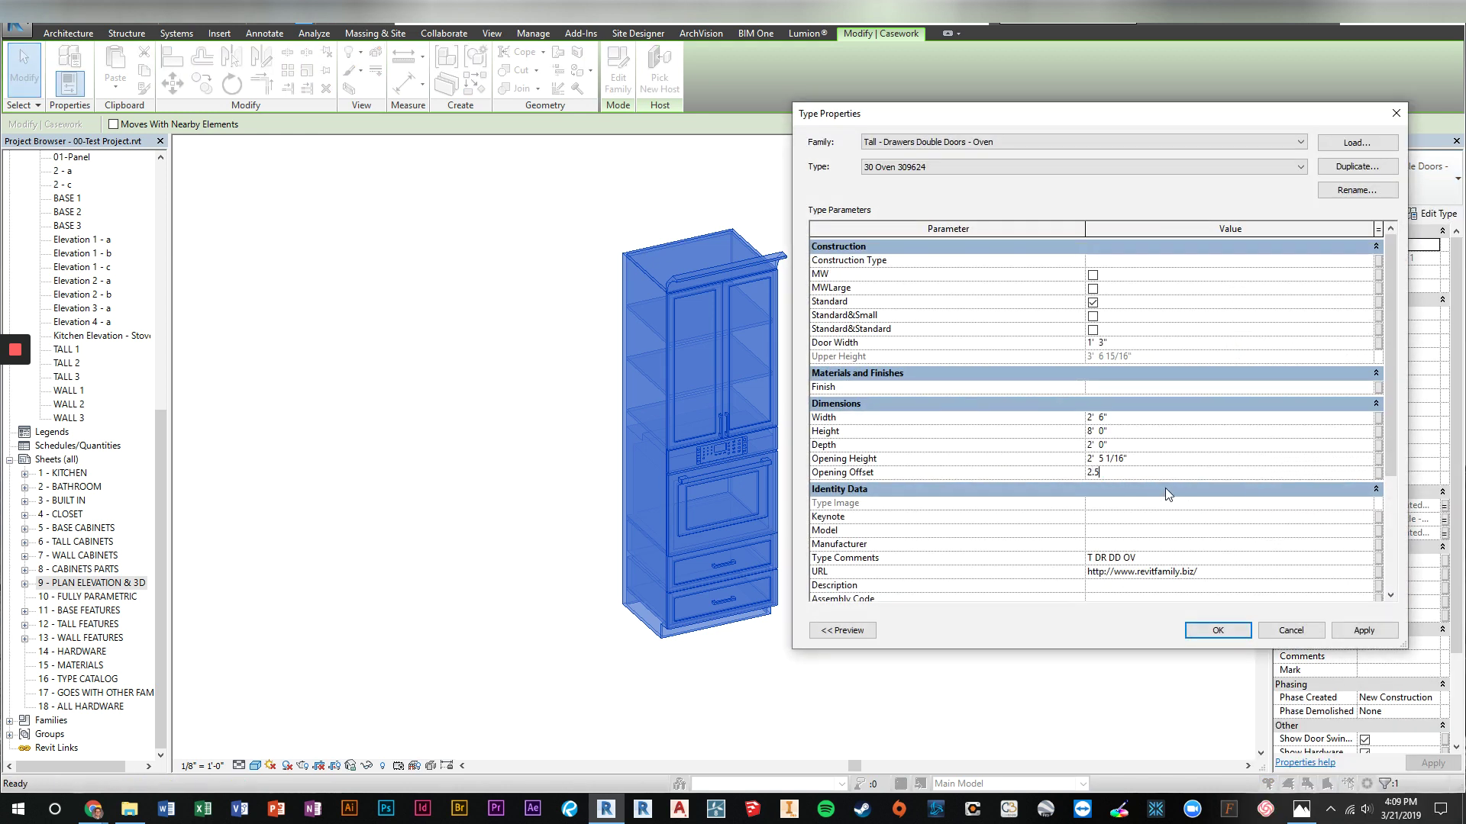
{"action": "scroll", "coordinate": [1393, 415], "scroll_direction": "down", "scroll_amount": 4}
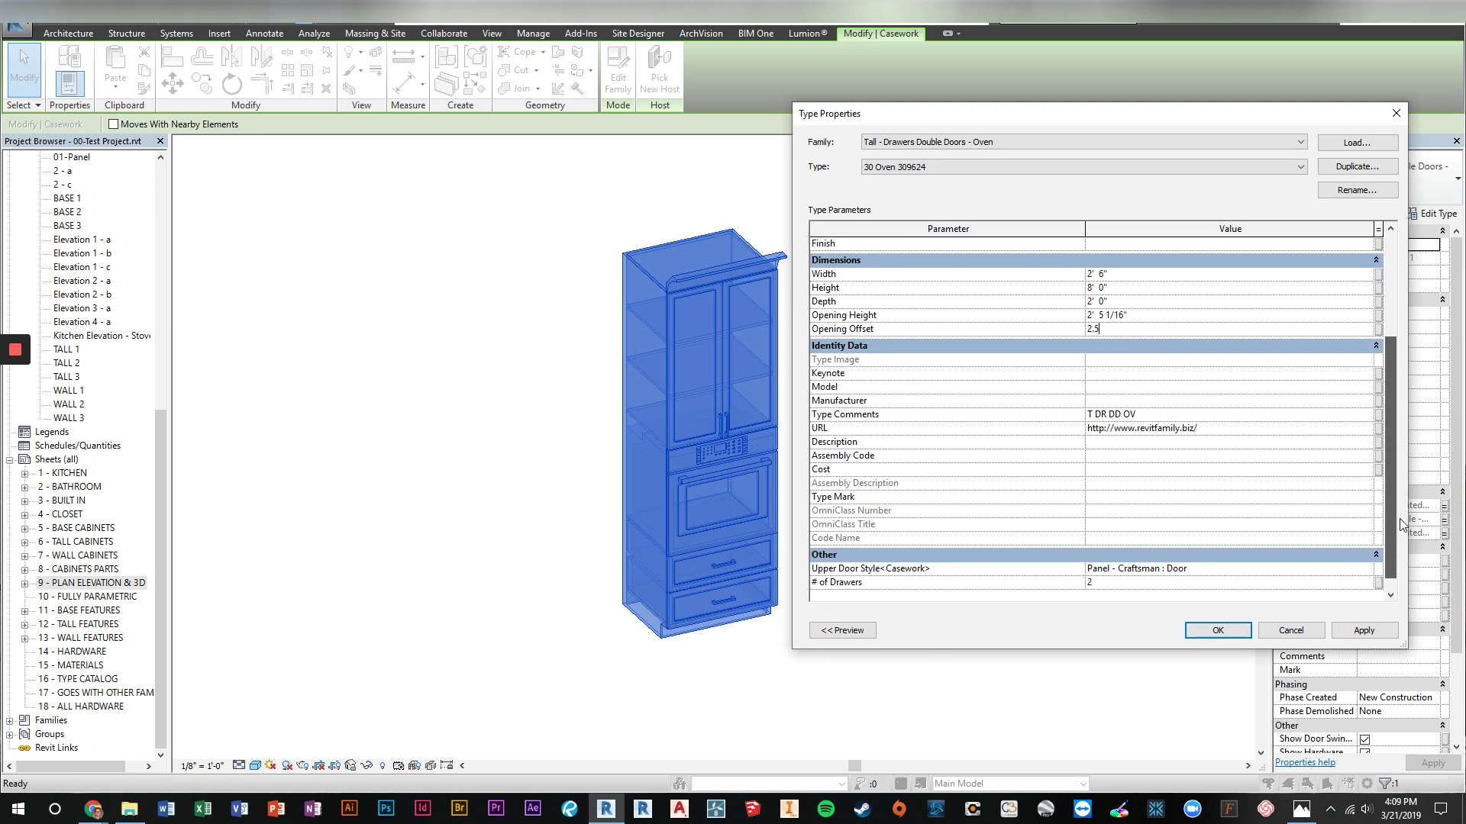
{"action": "left_click", "coordinate": [1160, 581]}
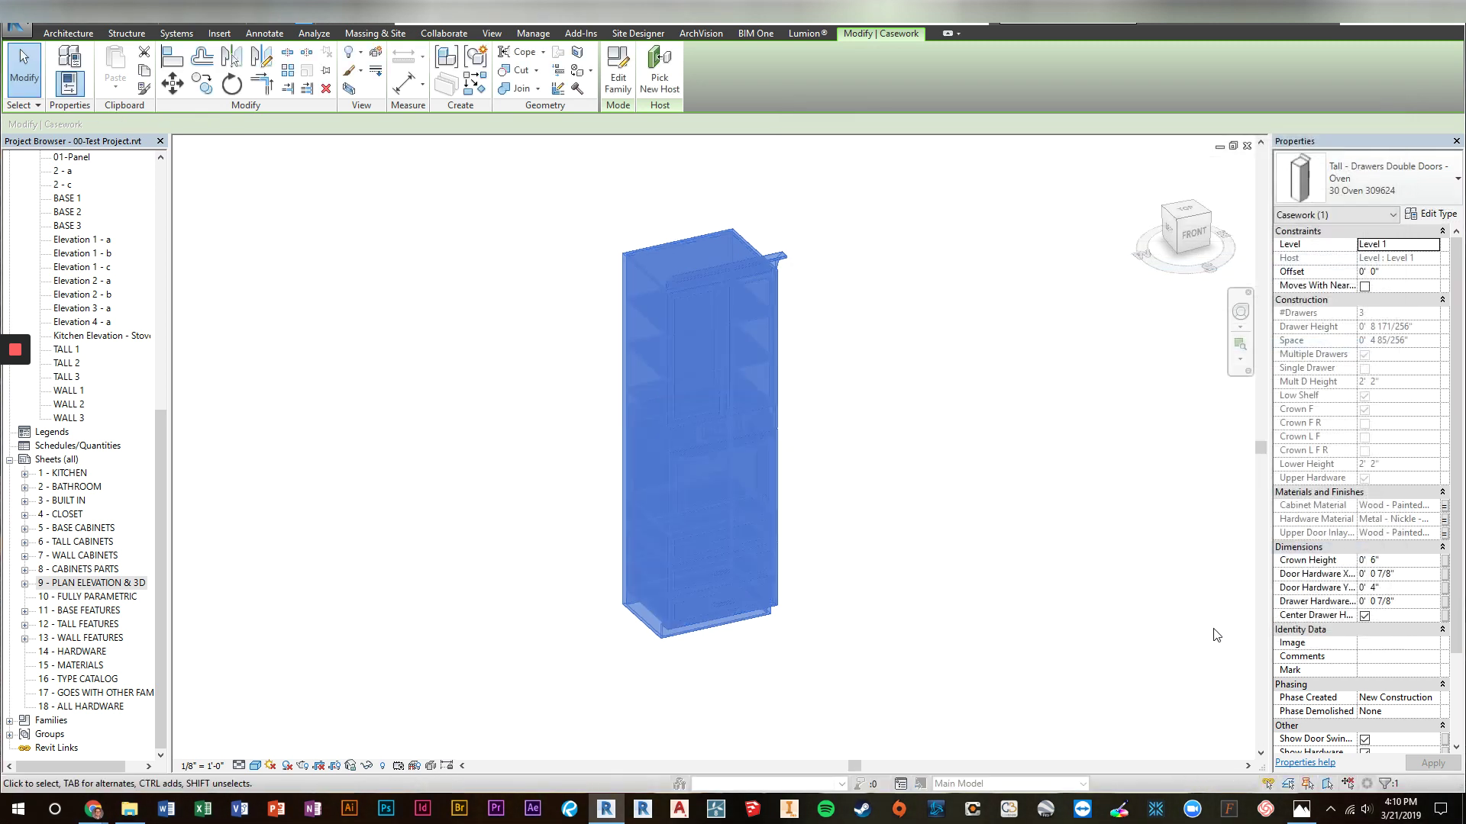
{"action": "left_click", "coordinate": [1039, 560]}
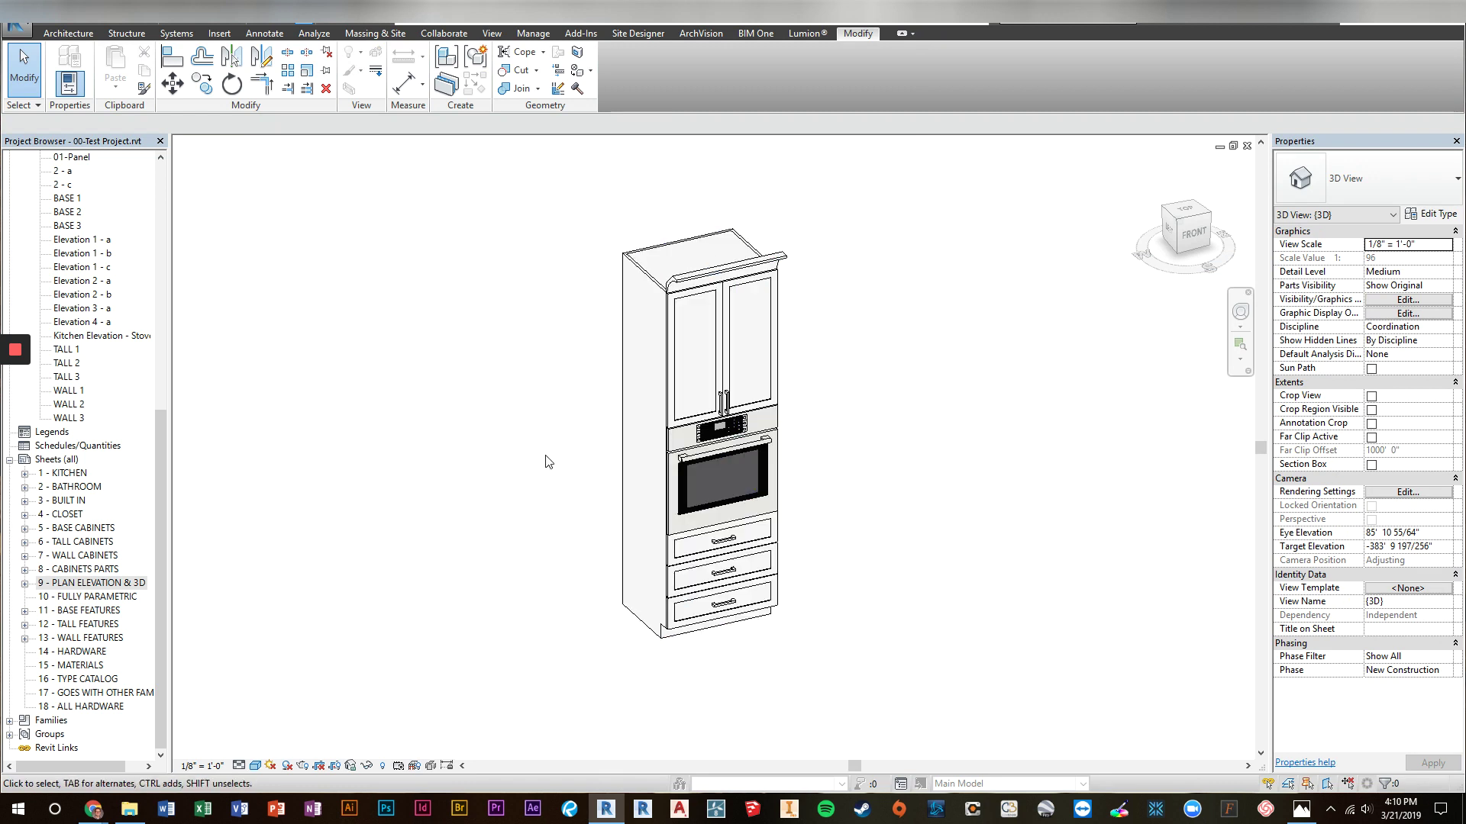
Set the tall oven cabinet's crown height to 4 inches
{"action": "middle_click_drag", "start_coordinate": [546, 462], "coordinate": [580, 400], "text": "shift"}
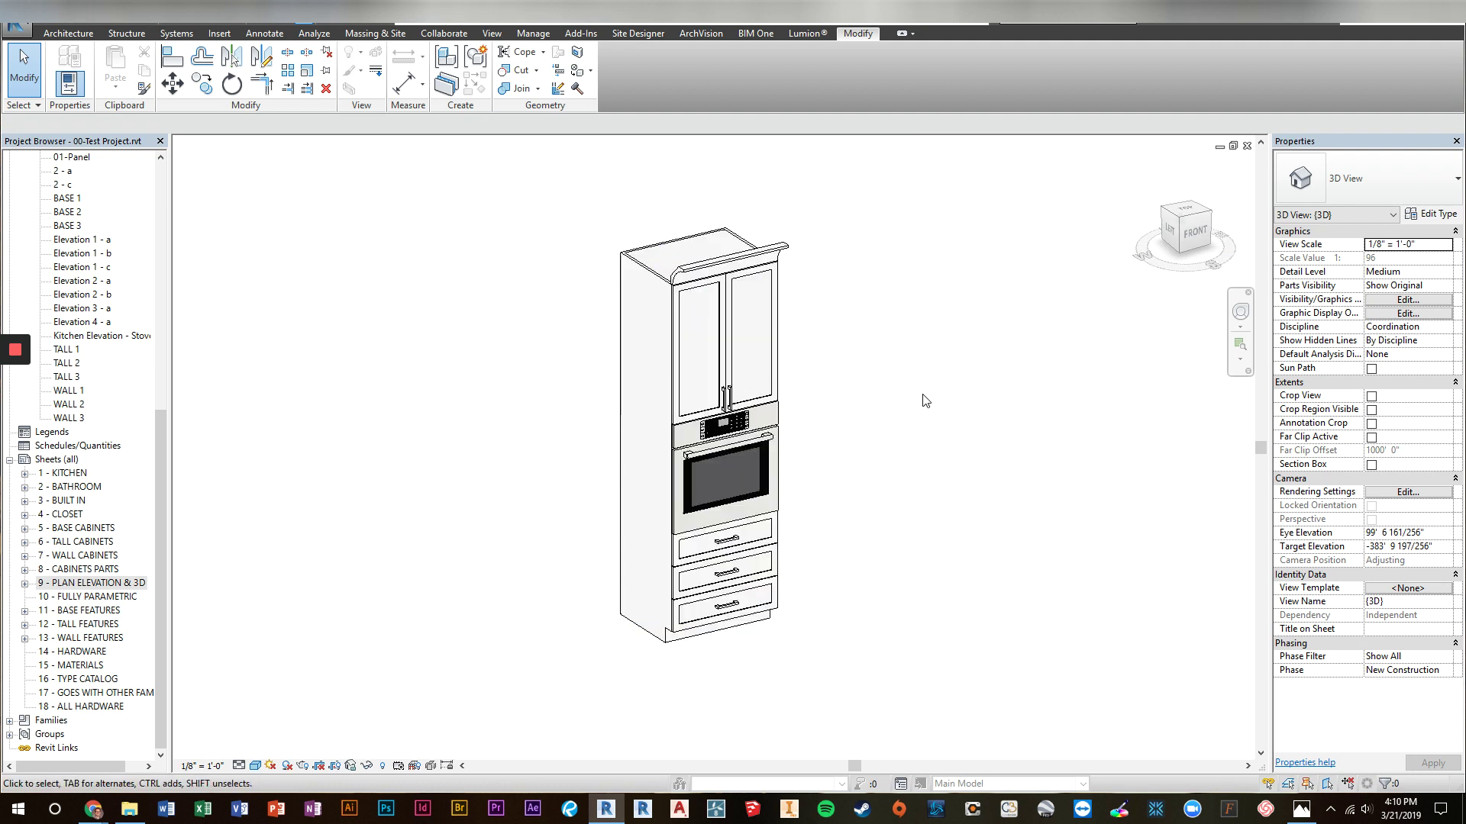
{"action": "scroll", "coordinate": [901, 374], "scroll_direction": "up", "scroll_amount": 1}
{"action": "left_click", "coordinate": [782, 284]}
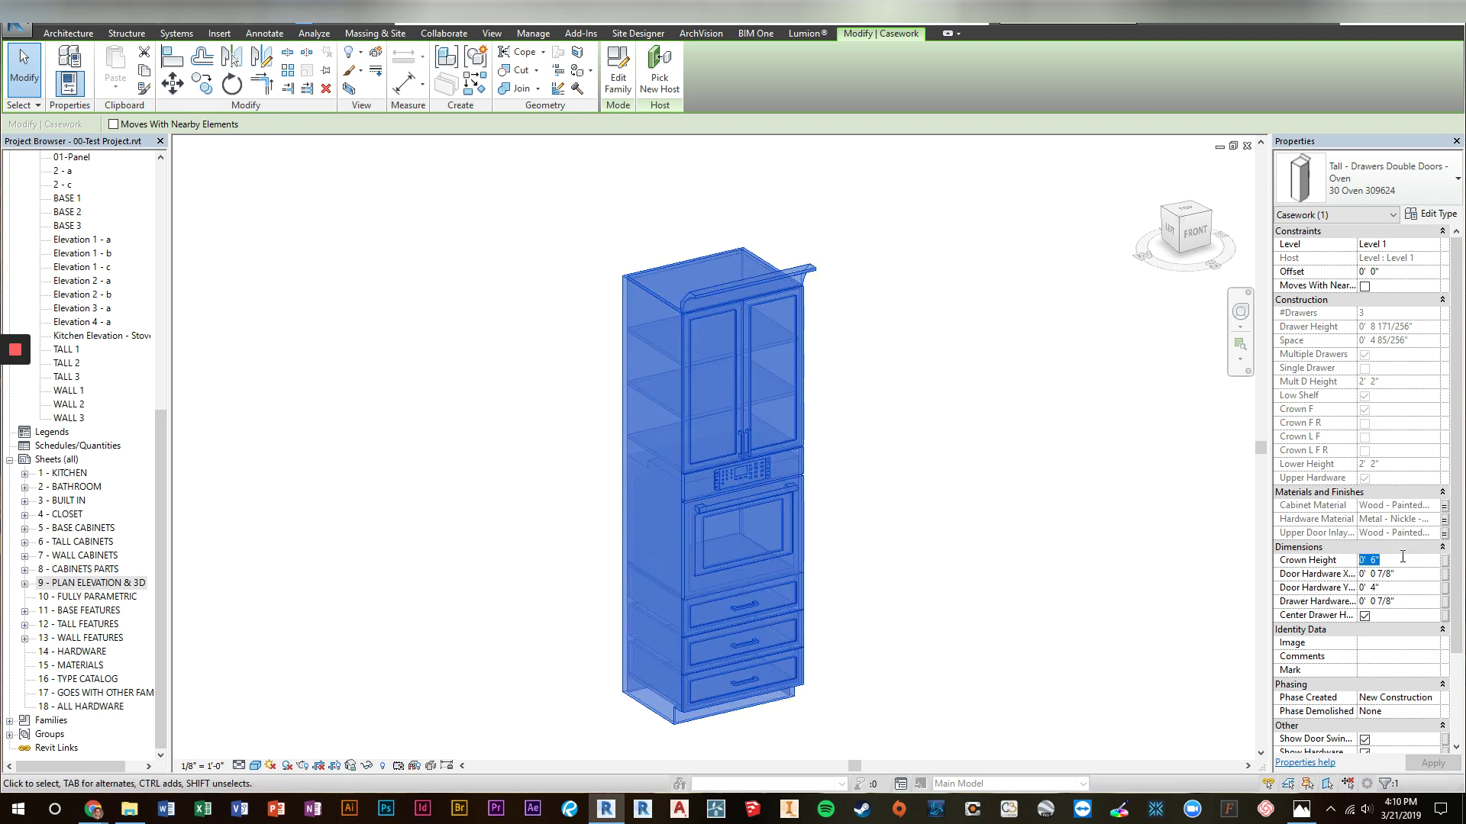
{"action": "left_click", "coordinate": [852, 393]}
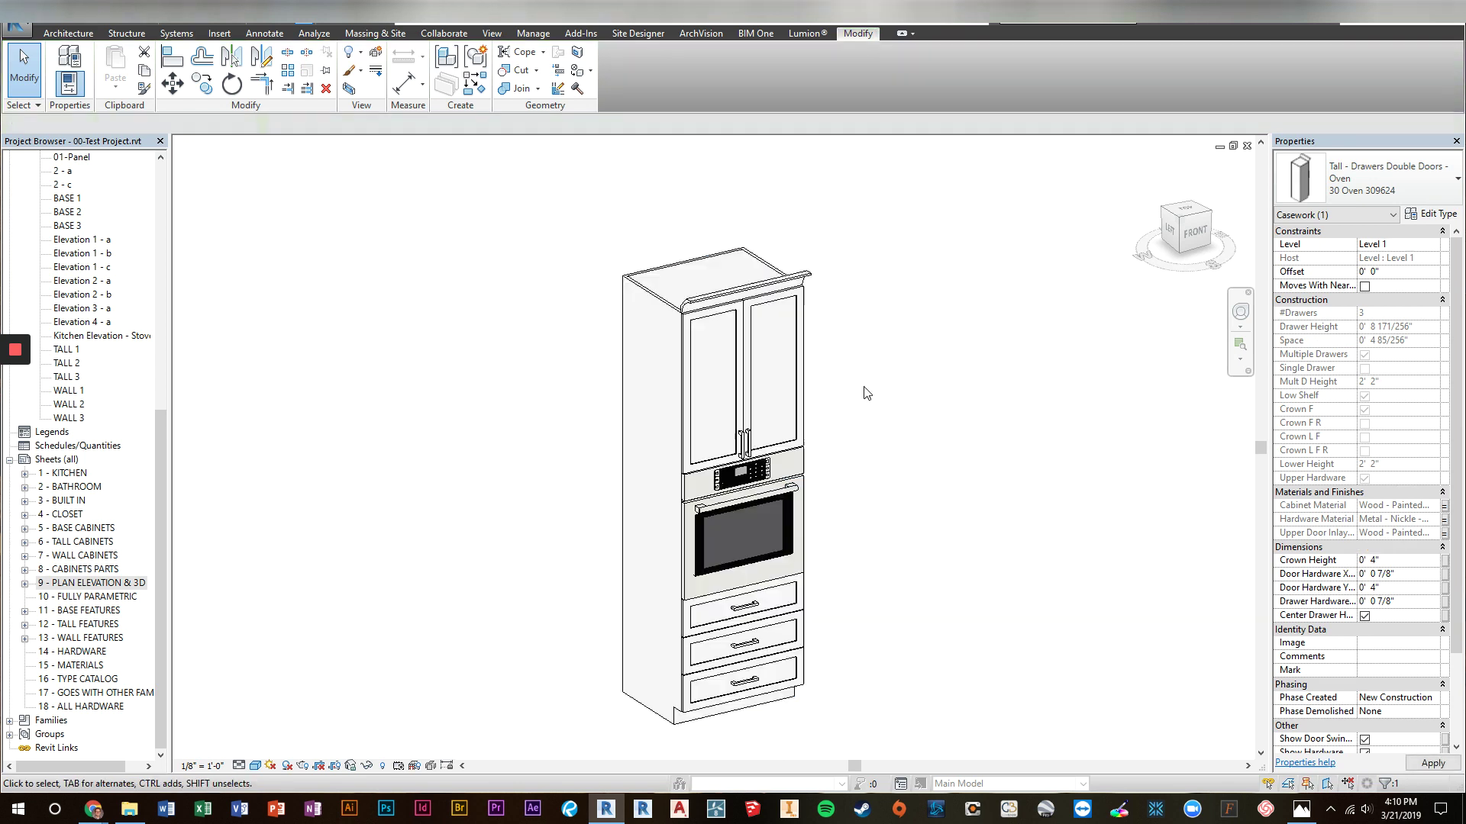
Examine the row of cooktop base cabinets, including the double-door and drawer variants
{"action": "scroll", "coordinate": [832, 428], "scroll_direction": "down", "scroll_amount": 3}
{"action": "scroll", "coordinate": [831, 430], "scroll_direction": "down", "scroll_amount": 6}
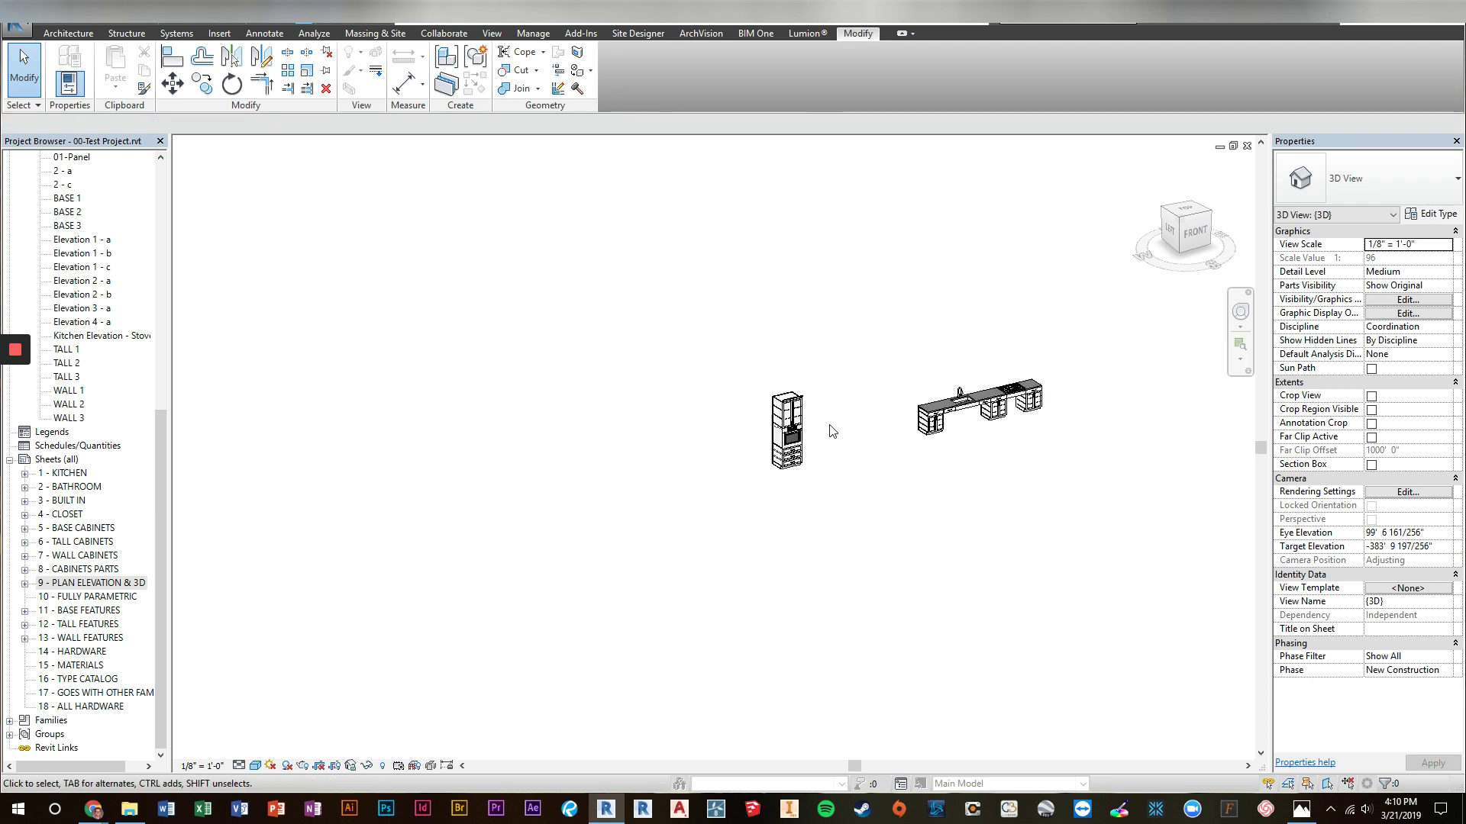
{"action": "middle_click_drag", "start_coordinate": [811, 515], "coordinate": [497, 595]}
{"action": "middle_click_drag", "start_coordinate": [1249, 353], "coordinate": [963, 460]}
{"action": "scroll", "coordinate": [961, 461], "scroll_direction": "up", "scroll_amount": 1}
{"action": "scroll", "coordinate": [963, 464], "scroll_direction": "up", "scroll_amount": 5}
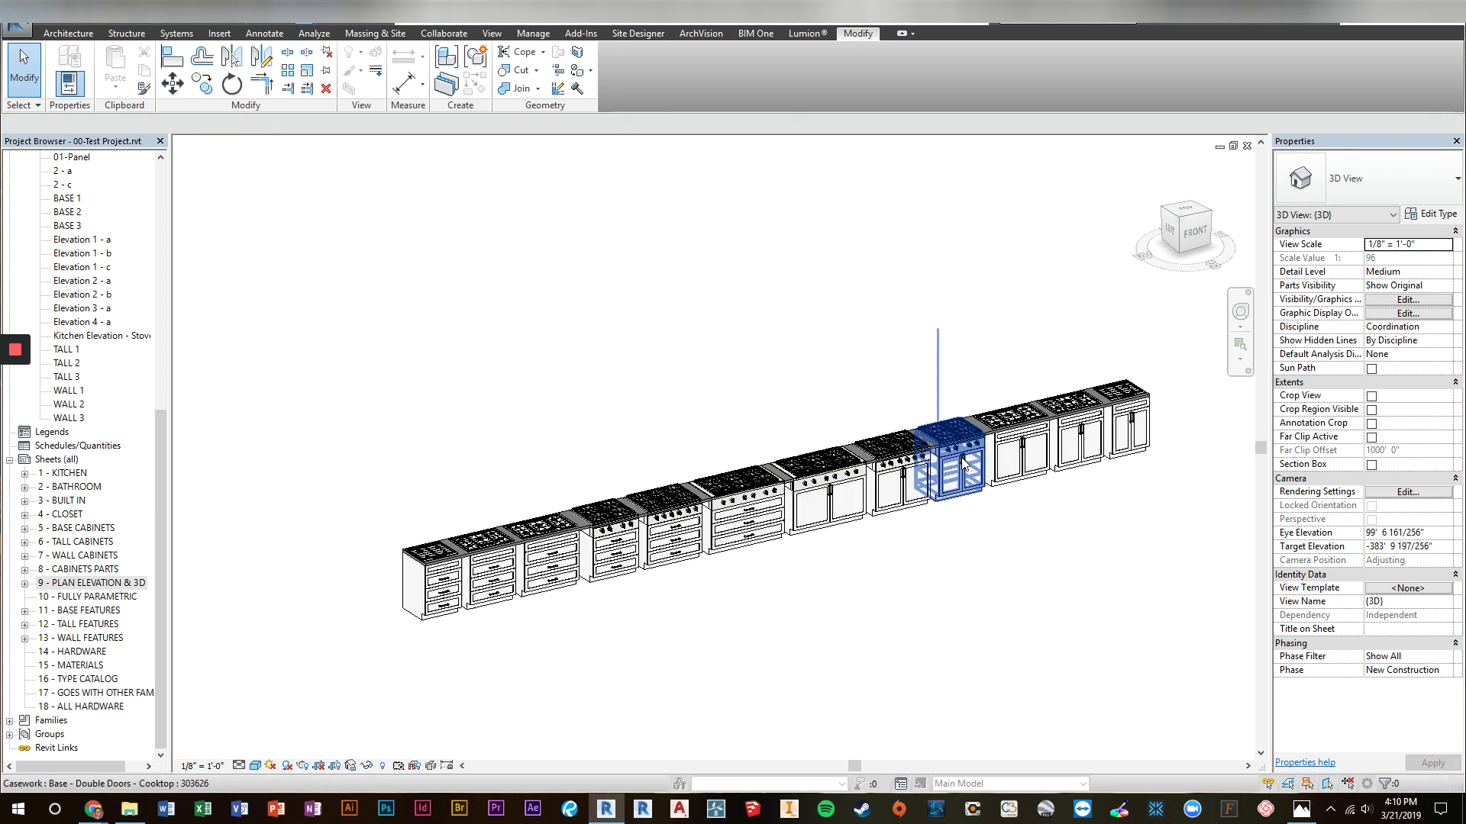
{"action": "left_click", "coordinate": [837, 488]}
{"action": "middle_click_drag", "start_coordinate": [864, 539], "coordinate": [845, 557], "text": "shift"}
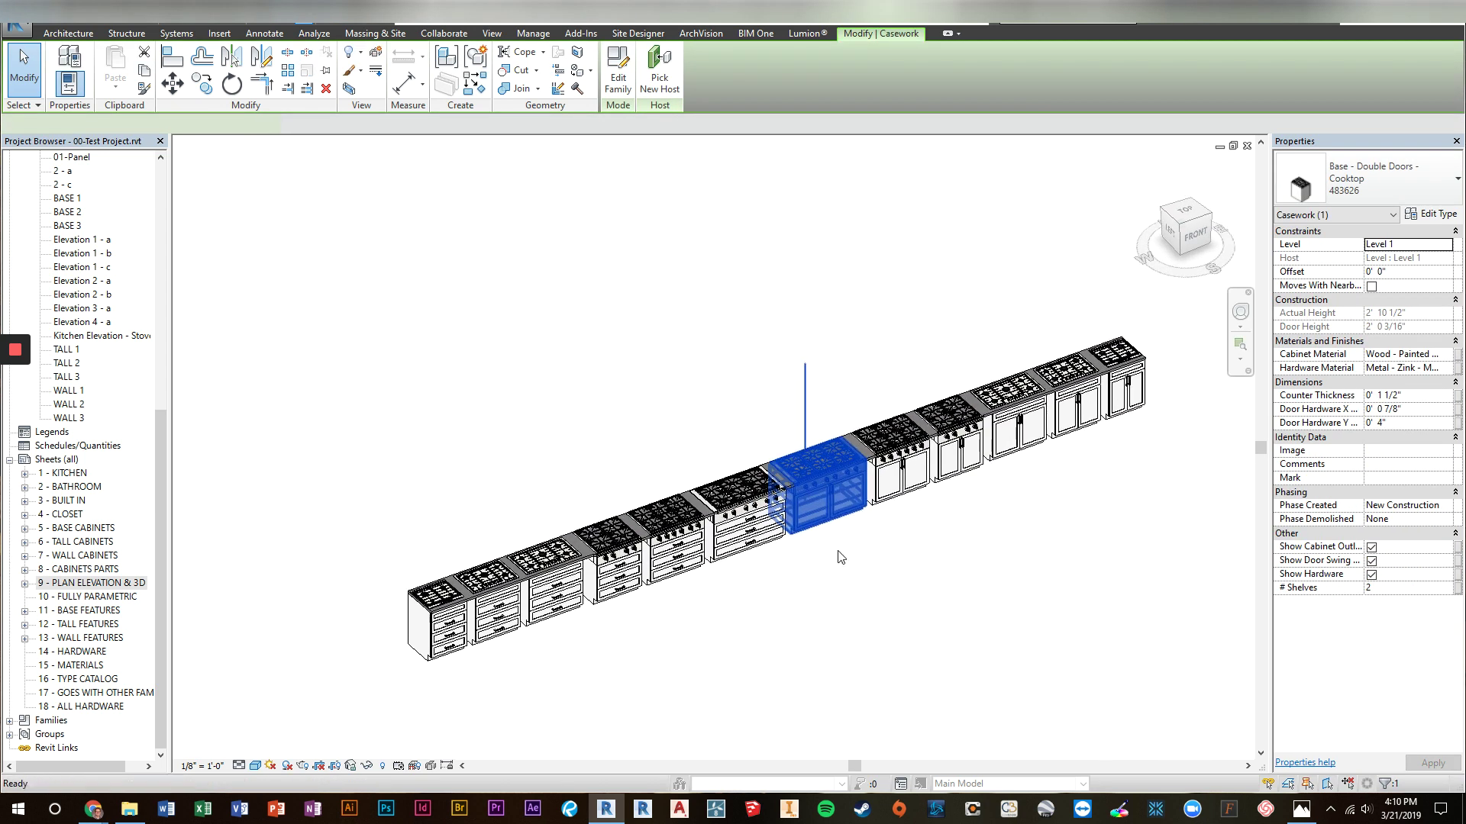
{"action": "left_click", "coordinate": [1082, 569]}
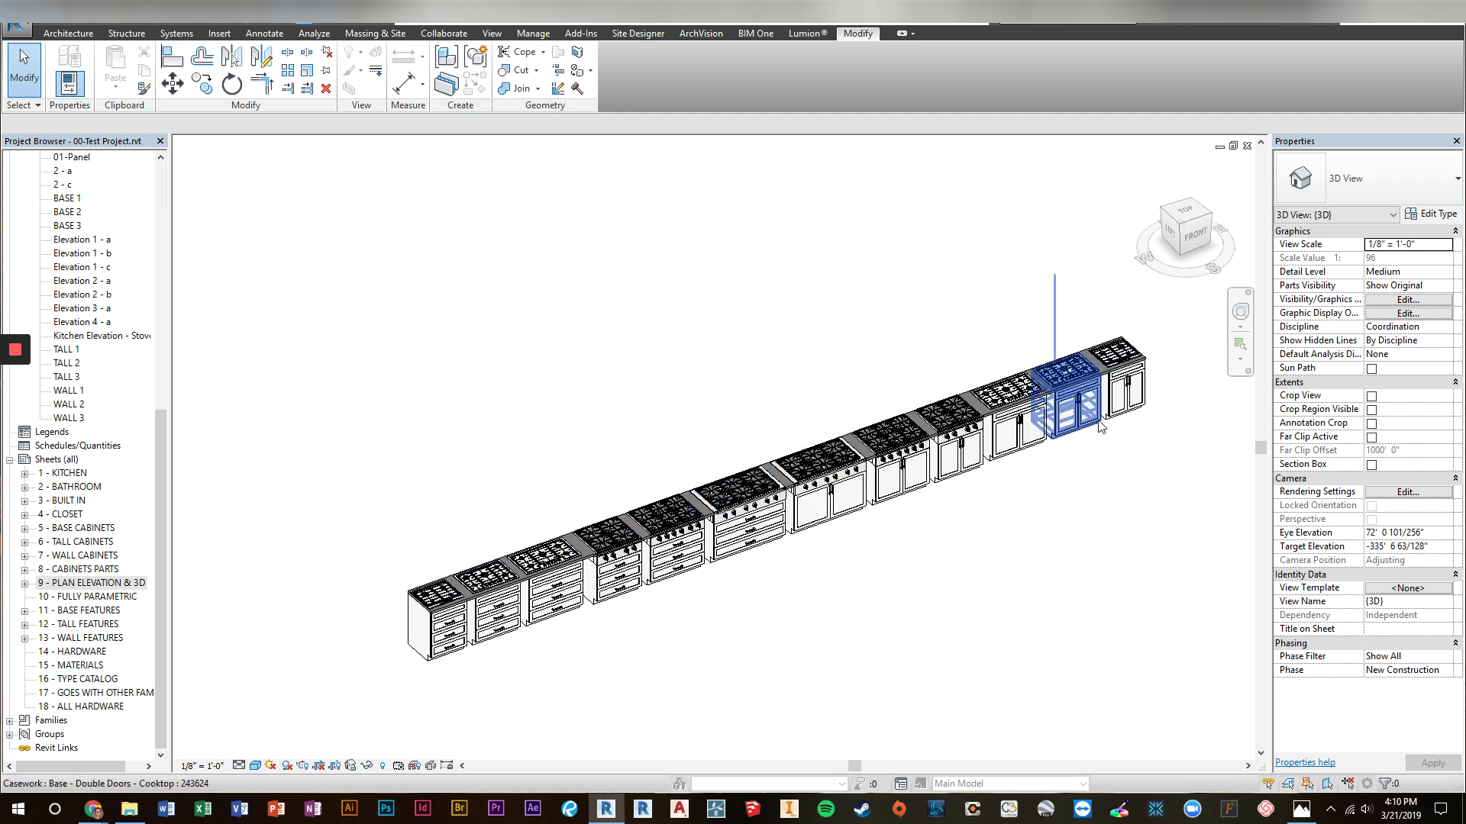
{"action": "middle_click_drag", "start_coordinate": [988, 513], "coordinate": [944, 503]}
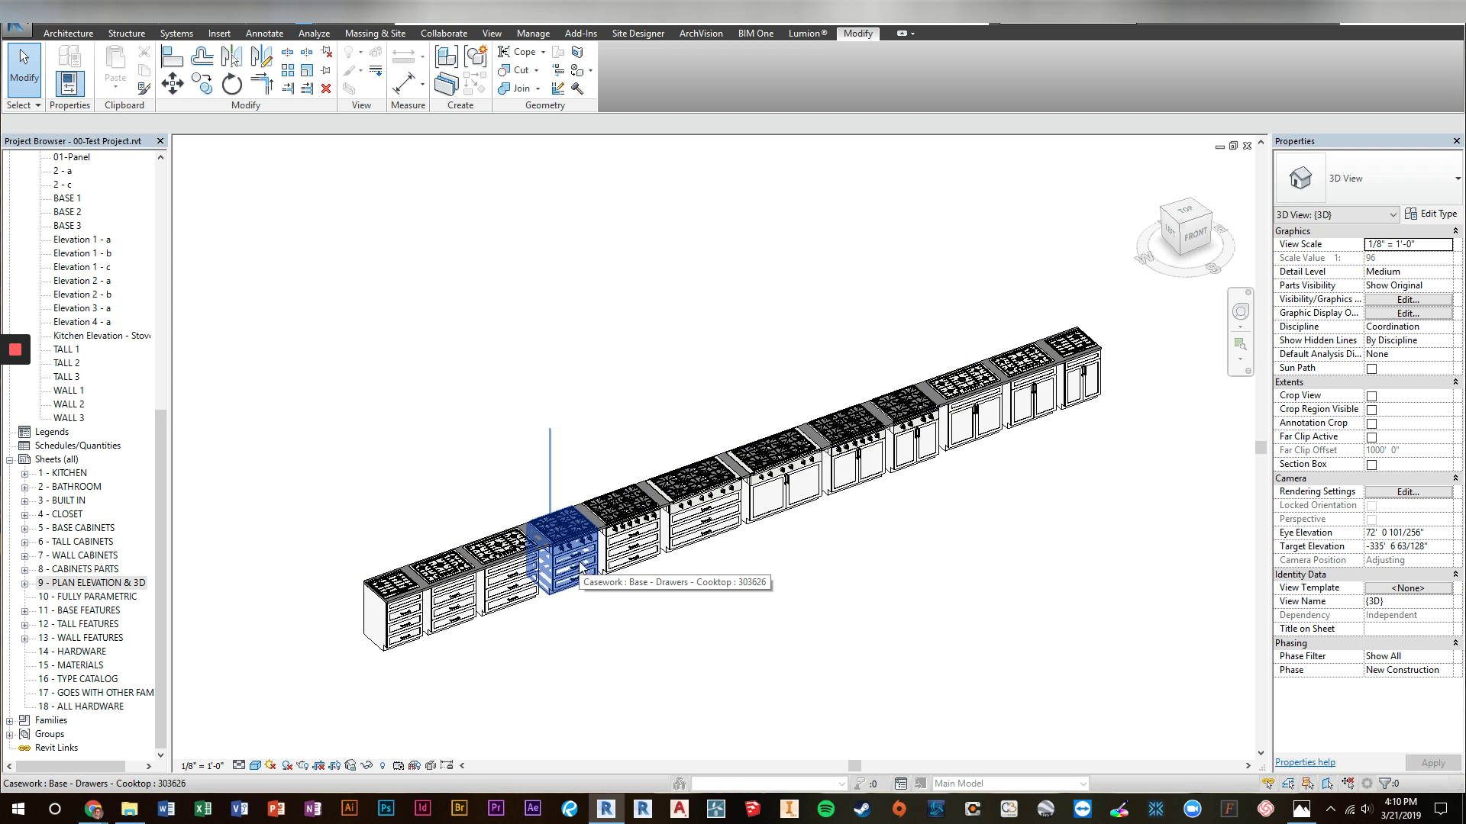
Examine the row of tall oven and microwave cabinets and the row of sink base cabinets with their instance options
{"action": "scroll", "coordinate": [769, 533], "scroll_direction": "down", "scroll_amount": 1}
{"action": "middle_click_drag", "start_coordinate": [956, 515], "coordinate": [761, 571]}
{"action": "scroll", "coordinate": [798, 510], "scroll_direction": "down", "scroll_amount": 2}
{"action": "middle_click_drag", "start_coordinate": [798, 510], "coordinate": [562, 583]}
{"action": "scroll", "coordinate": [824, 473], "scroll_direction": "up", "scroll_amount": 4}
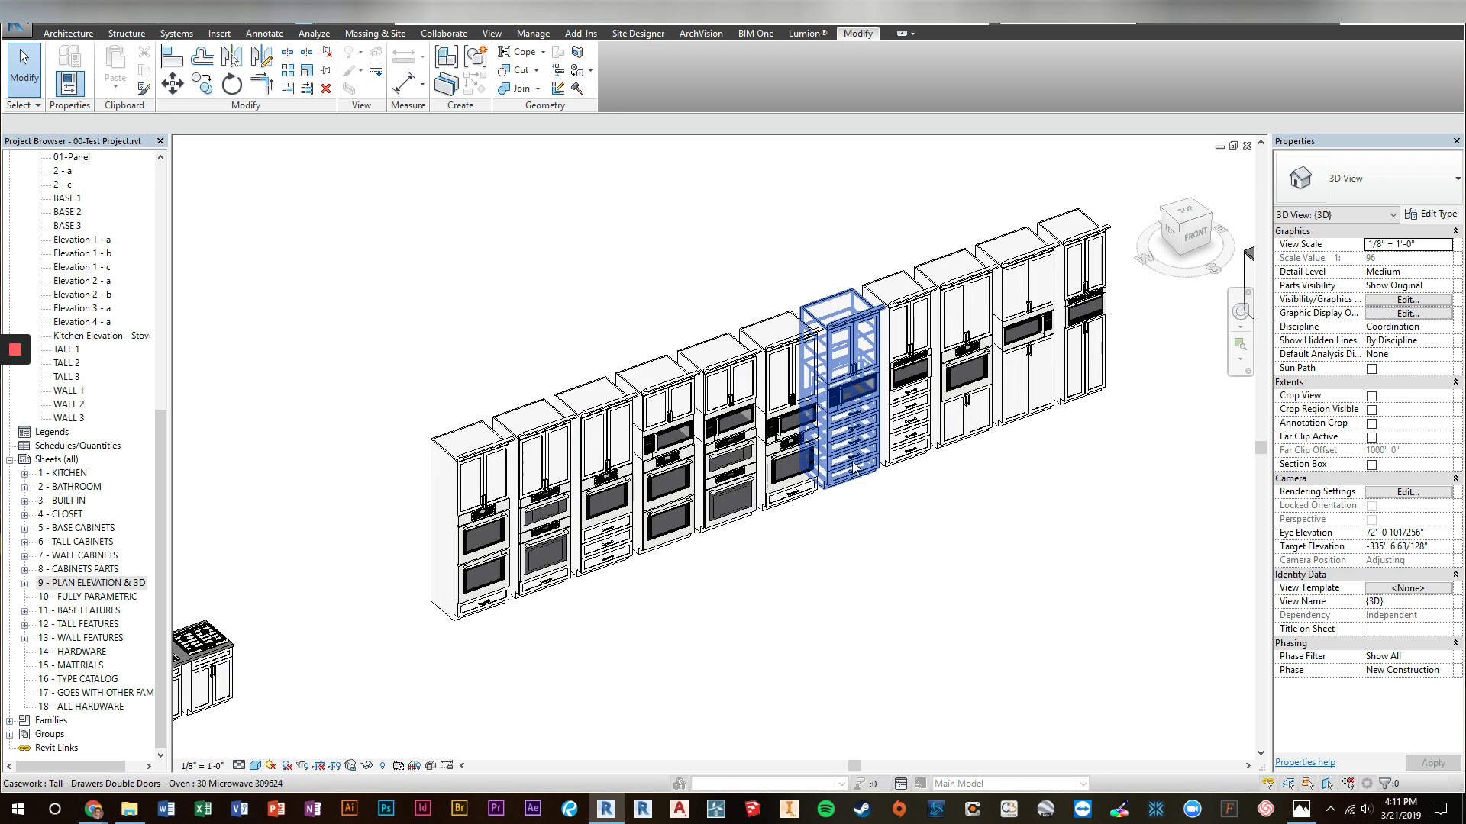
{"action": "middle_click_drag", "start_coordinate": [854, 467], "coordinate": [806, 484]}
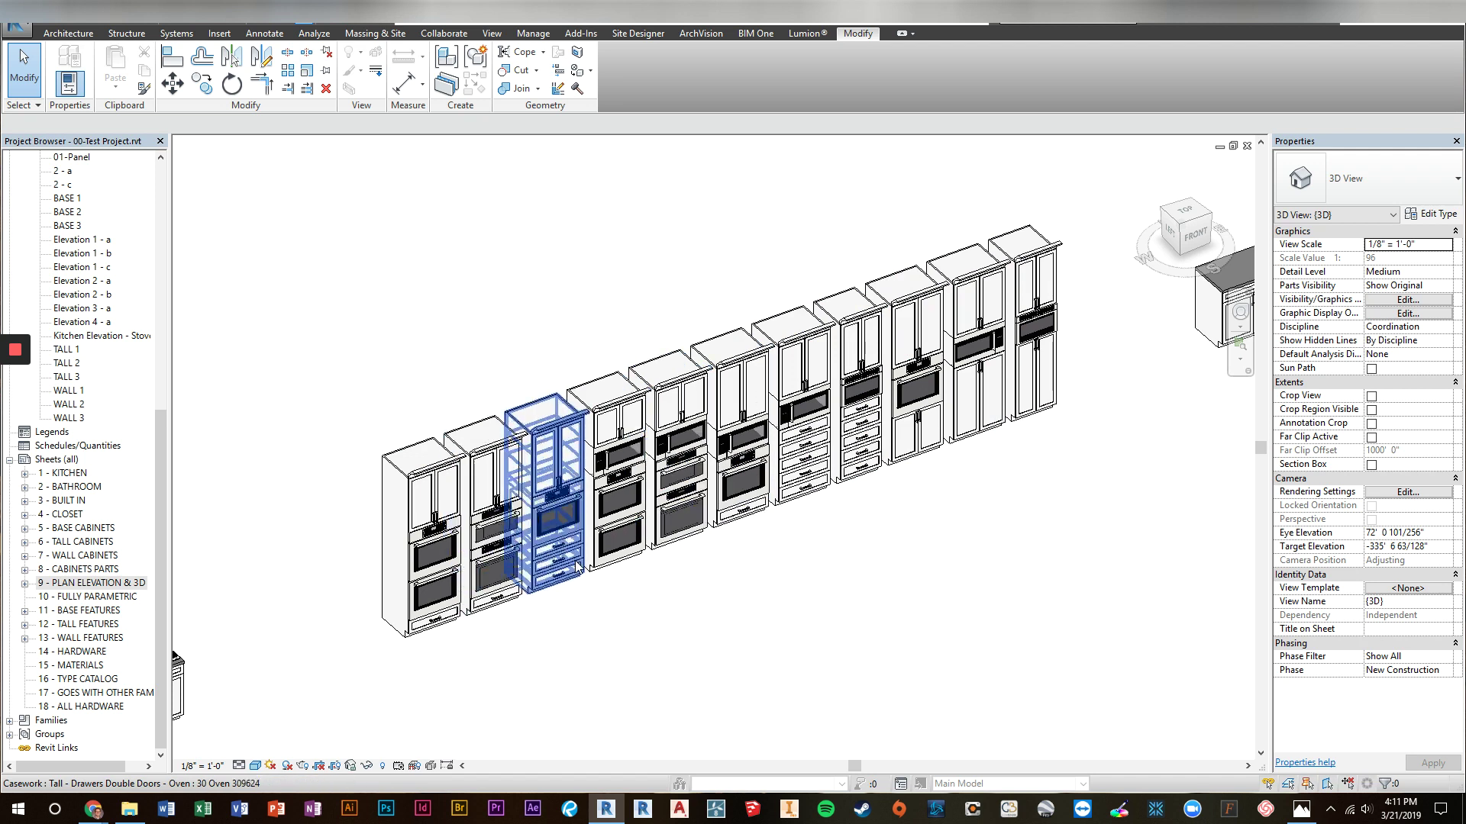
{"action": "scroll", "coordinate": [1069, 446], "scroll_direction": "down", "scroll_amount": 1}
{"action": "middle_click_drag", "start_coordinate": [1074, 466], "coordinate": [633, 546]}
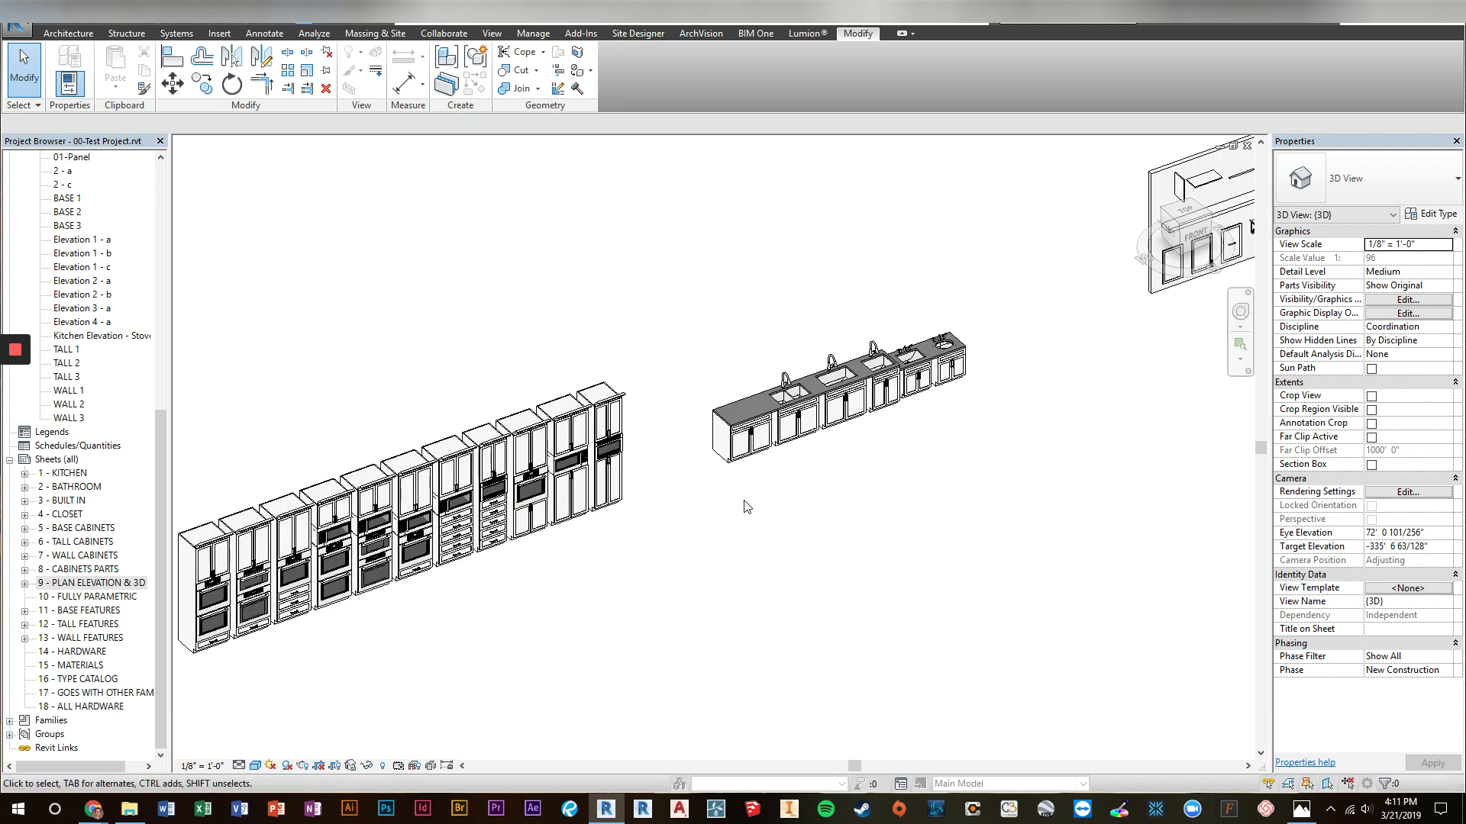
{"action": "scroll", "coordinate": [973, 366], "scroll_direction": "up", "scroll_amount": 2}
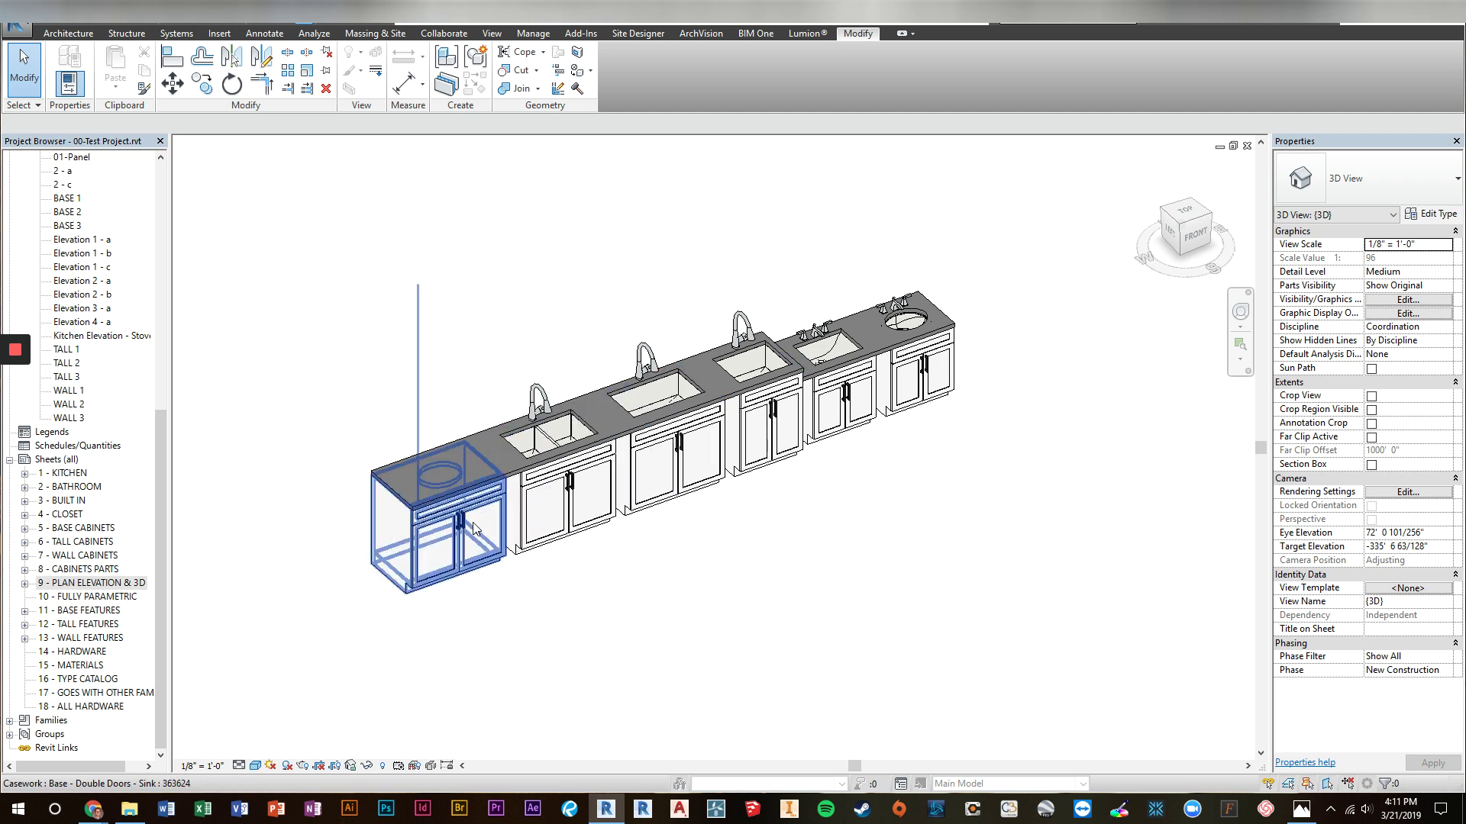
{"action": "left_click", "coordinate": [418, 525]}
{"action": "key", "text": "Escape"}
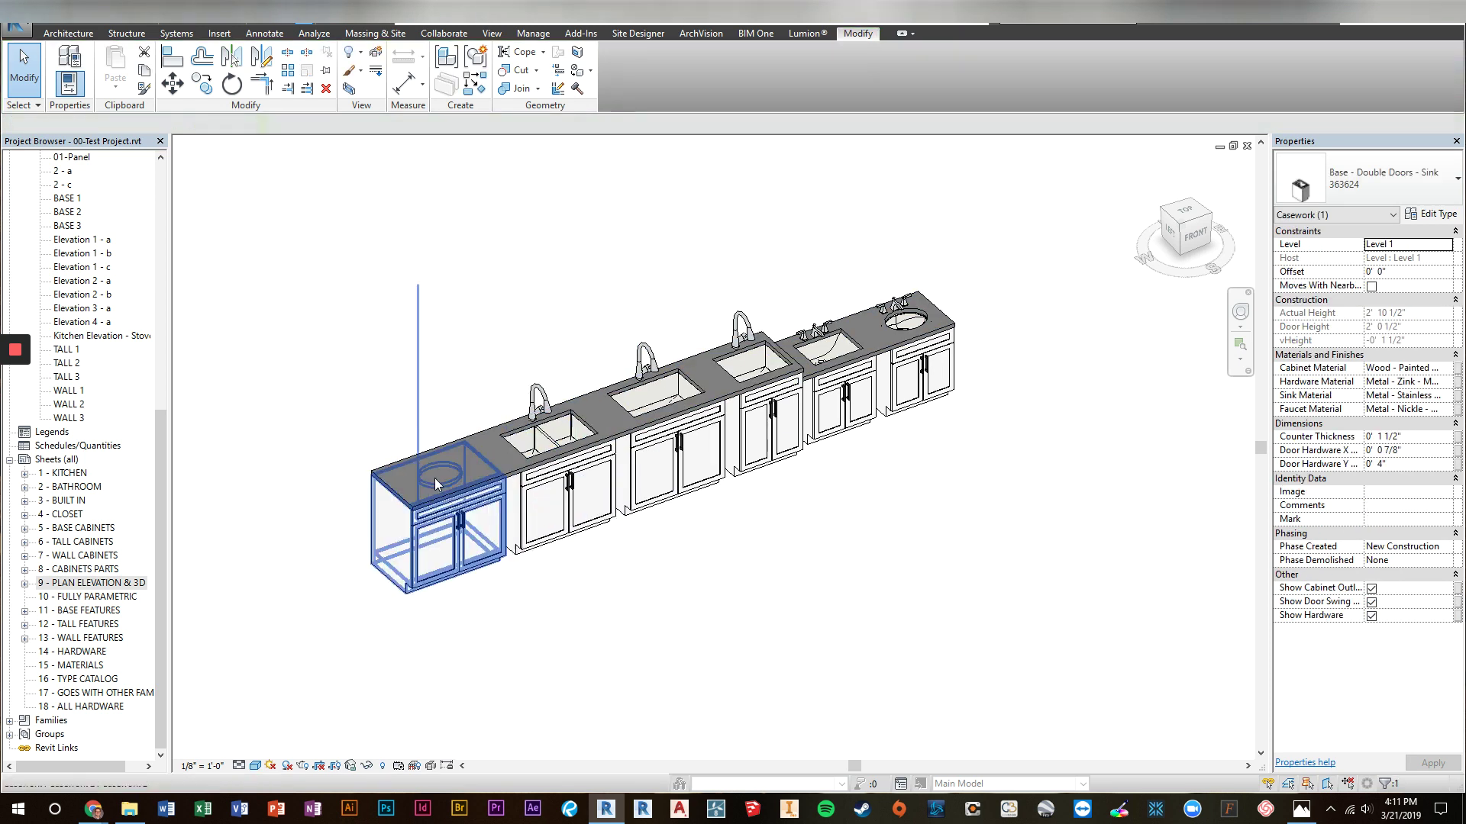
Set the number of drawers to 5 on the parametric drawer part mounted on the wall with the cabinet parts
{"action": "scroll", "coordinate": [593, 565], "scroll_direction": "down", "scroll_amount": 5}
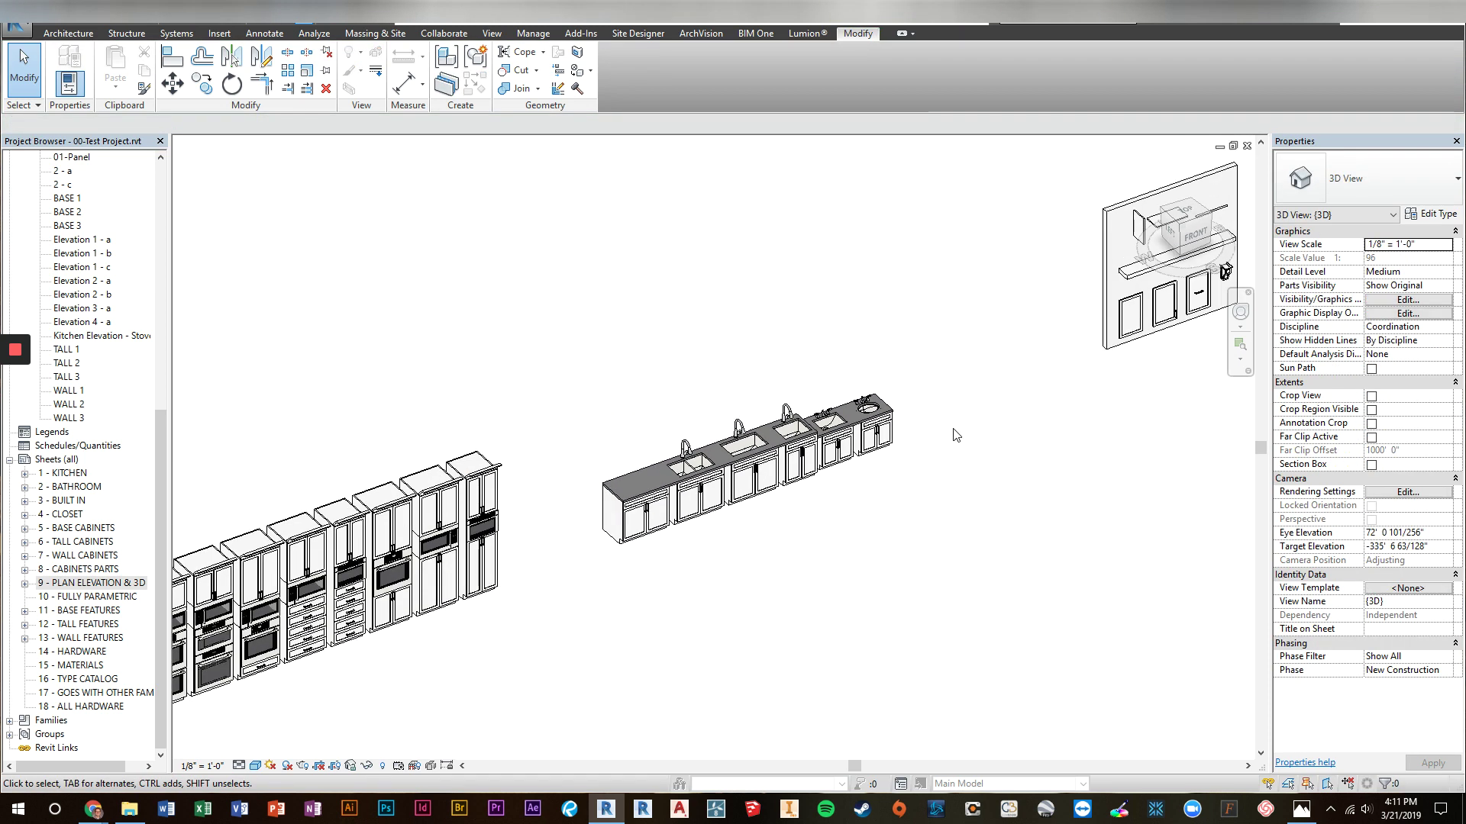
{"action": "middle_click_drag", "start_coordinate": [837, 455], "coordinate": [282, 616]}
{"action": "scroll", "coordinate": [550, 582], "scroll_direction": "up", "scroll_amount": 3}
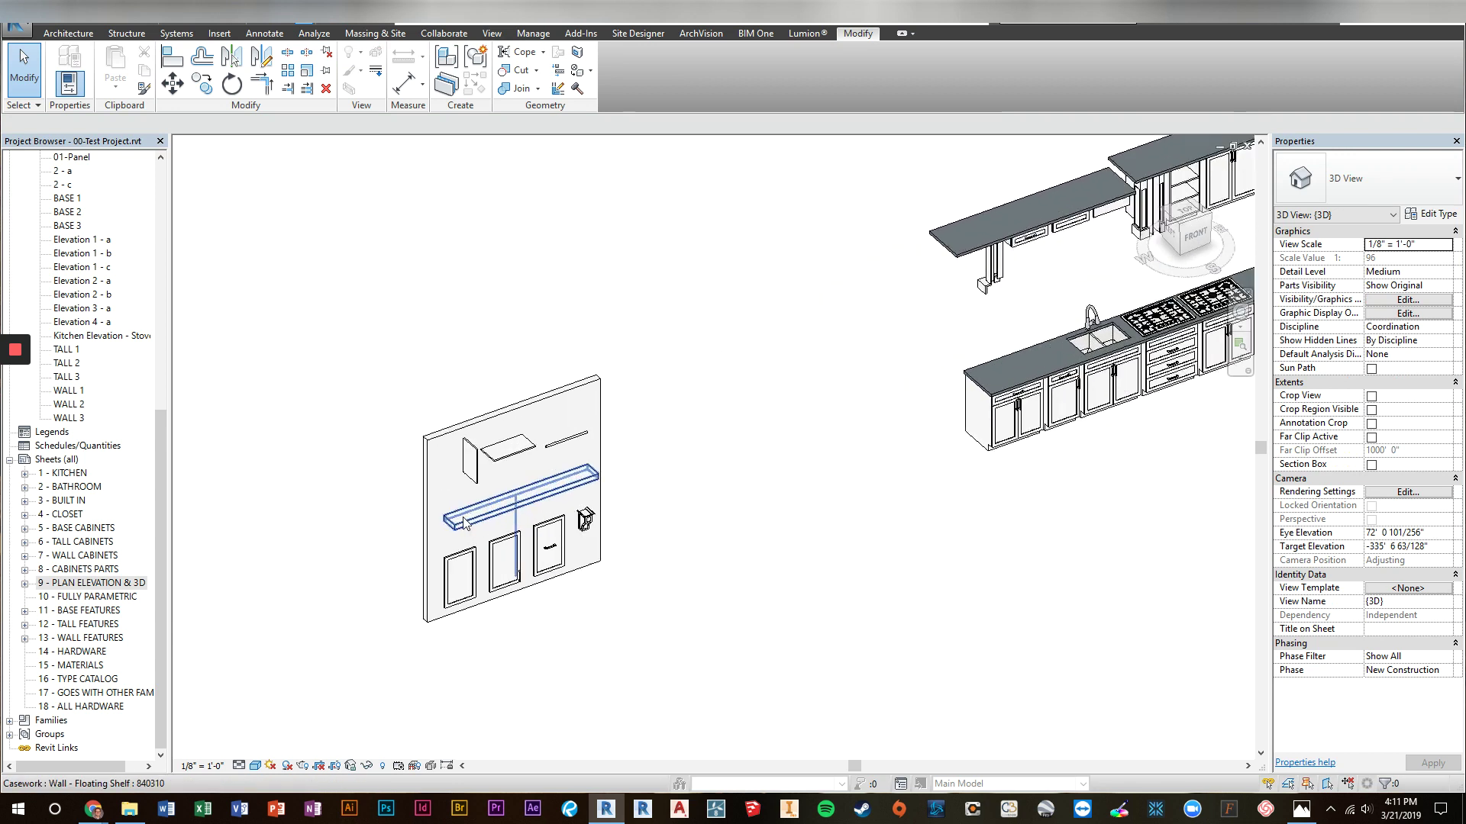
{"action": "scroll", "coordinate": [549, 582], "scroll_direction": "up", "scroll_amount": 4}
{"action": "left_click", "coordinate": [762, 467]}
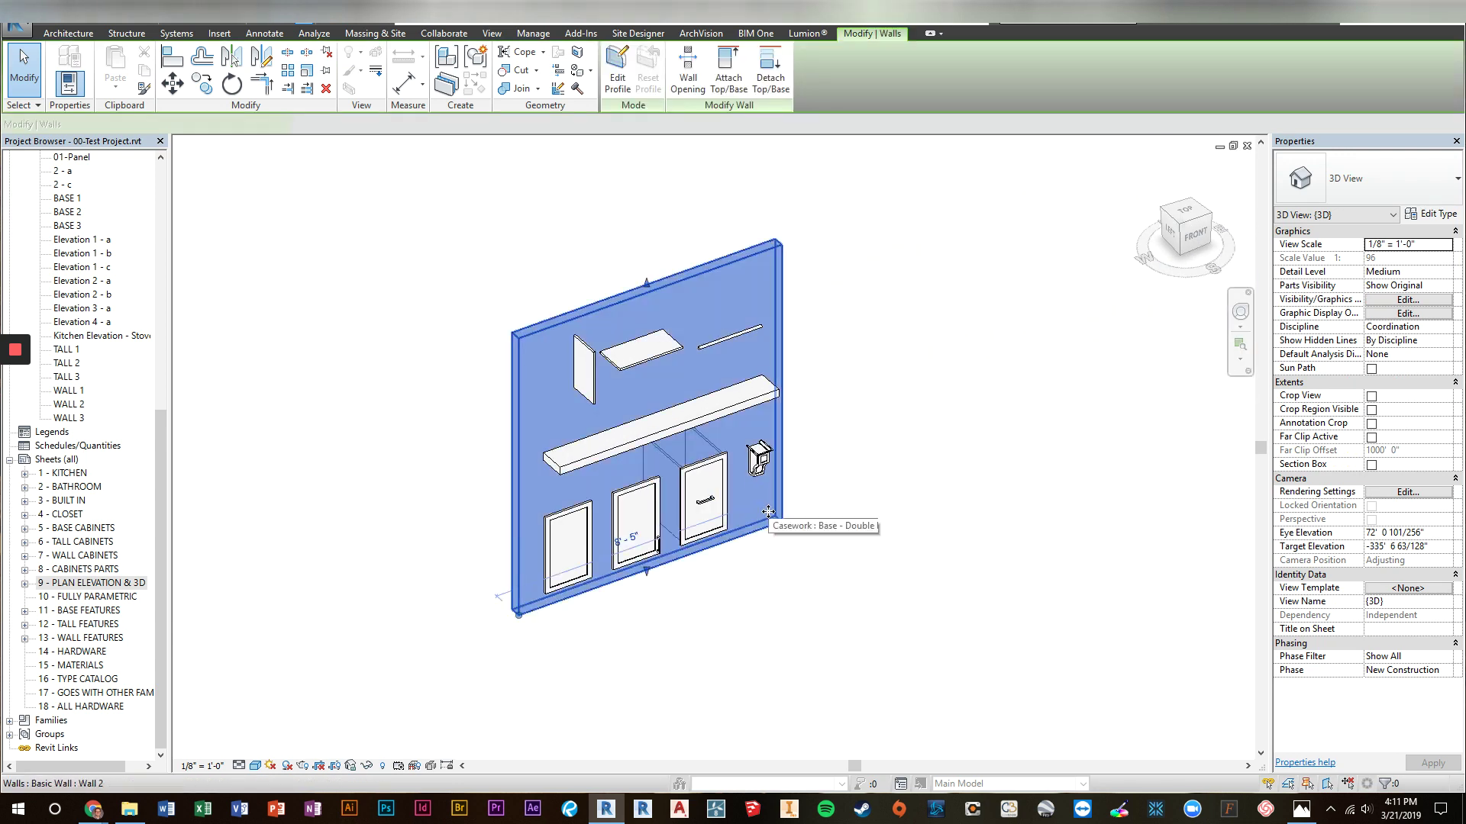
{"action": "left_click", "coordinate": [844, 435]}
{"action": "scroll", "coordinate": [845, 436], "scroll_direction": "up", "scroll_amount": 3}
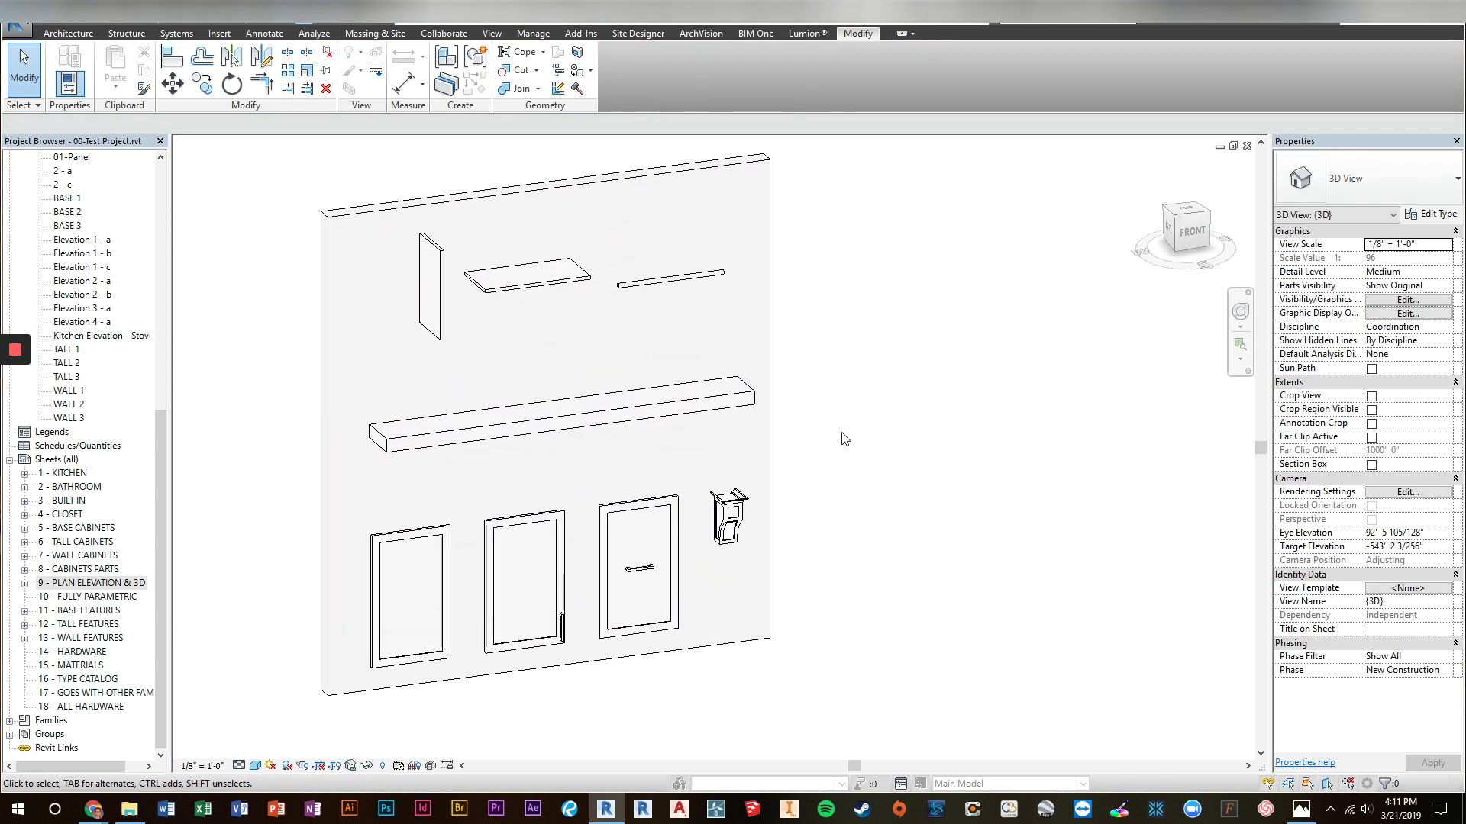
{"action": "middle_click_drag", "start_coordinate": [896, 445], "coordinate": [887, 440]}
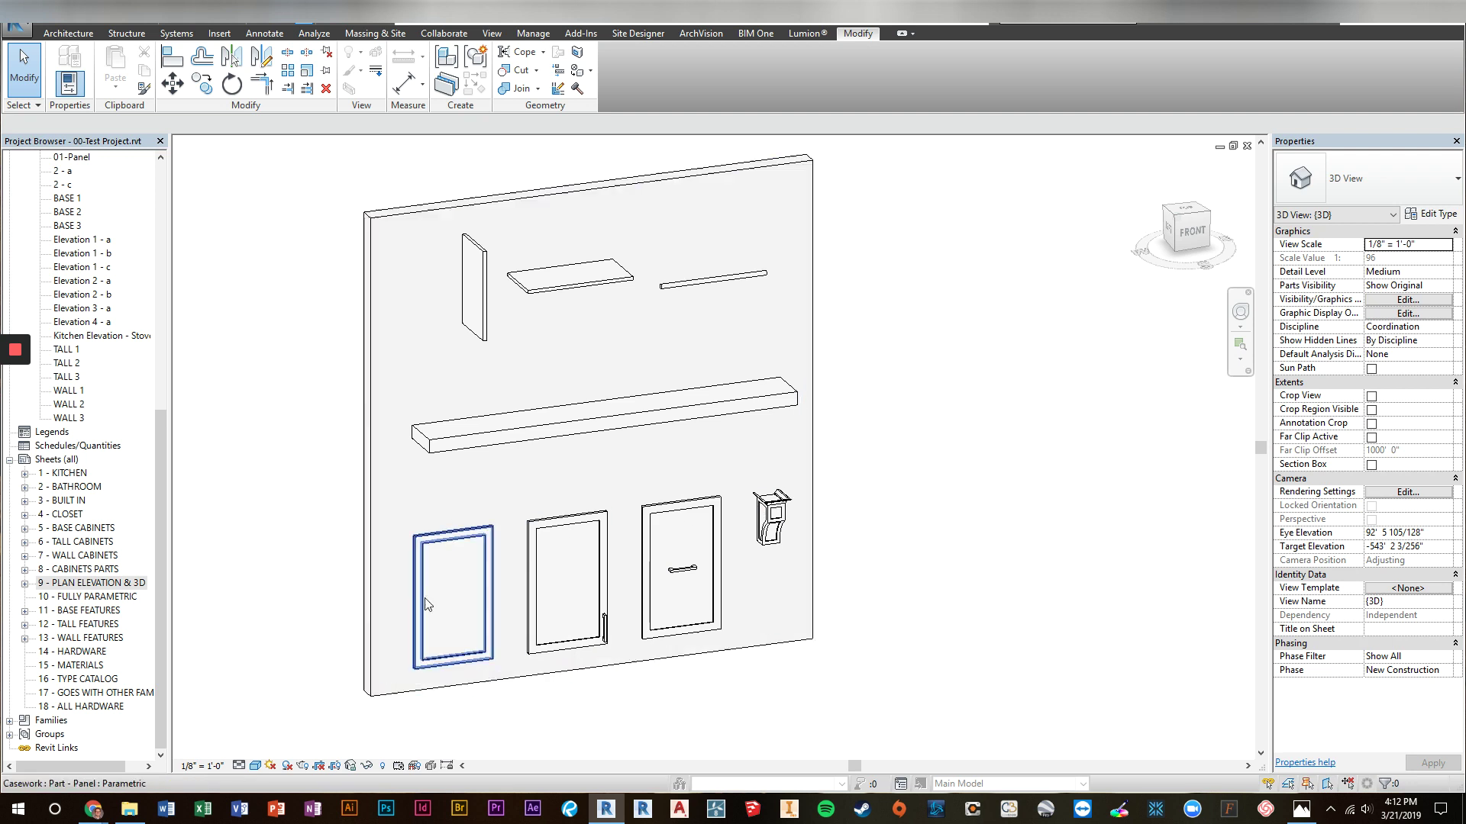
{"action": "left_click", "coordinate": [676, 515]}
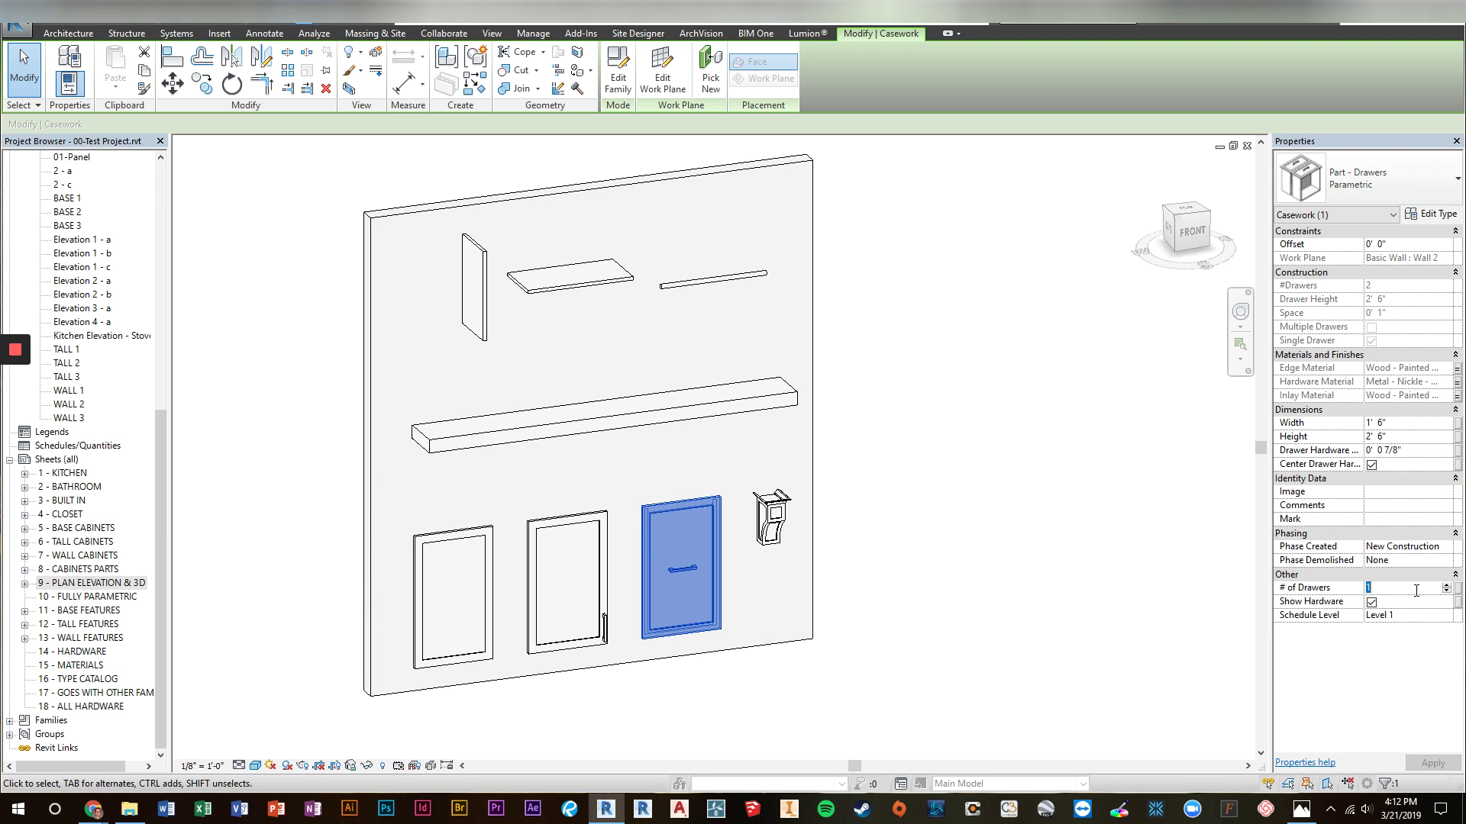
{"action": "left_click", "coordinate": [945, 427]}
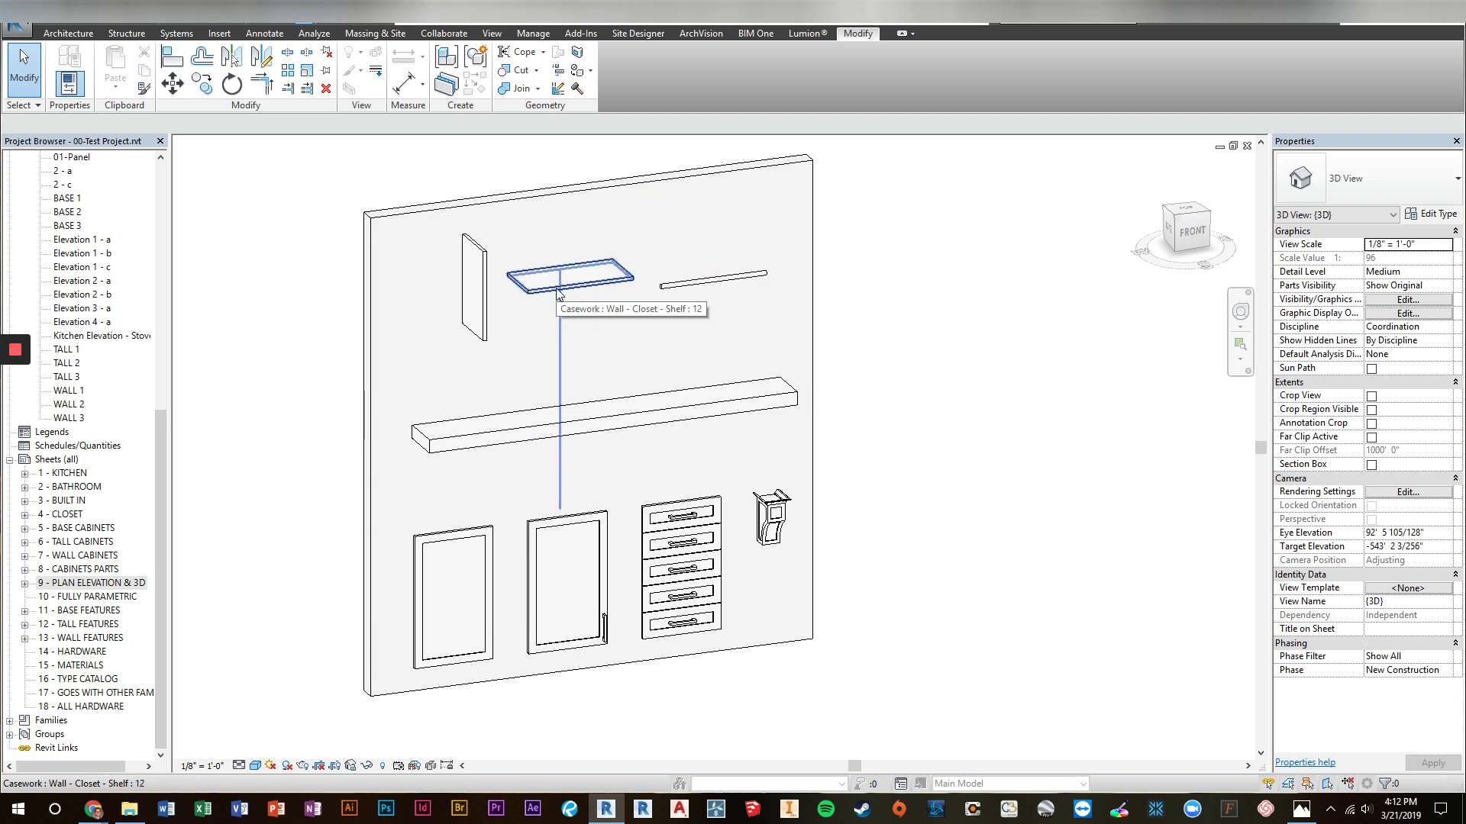
Examine the desk drawer fillers and dividers in the upper base cabinet row, and select the decorative Craftsman base divider
{"action": "scroll", "coordinate": [930, 404], "scroll_direction": "down", "scroll_amount": 6}
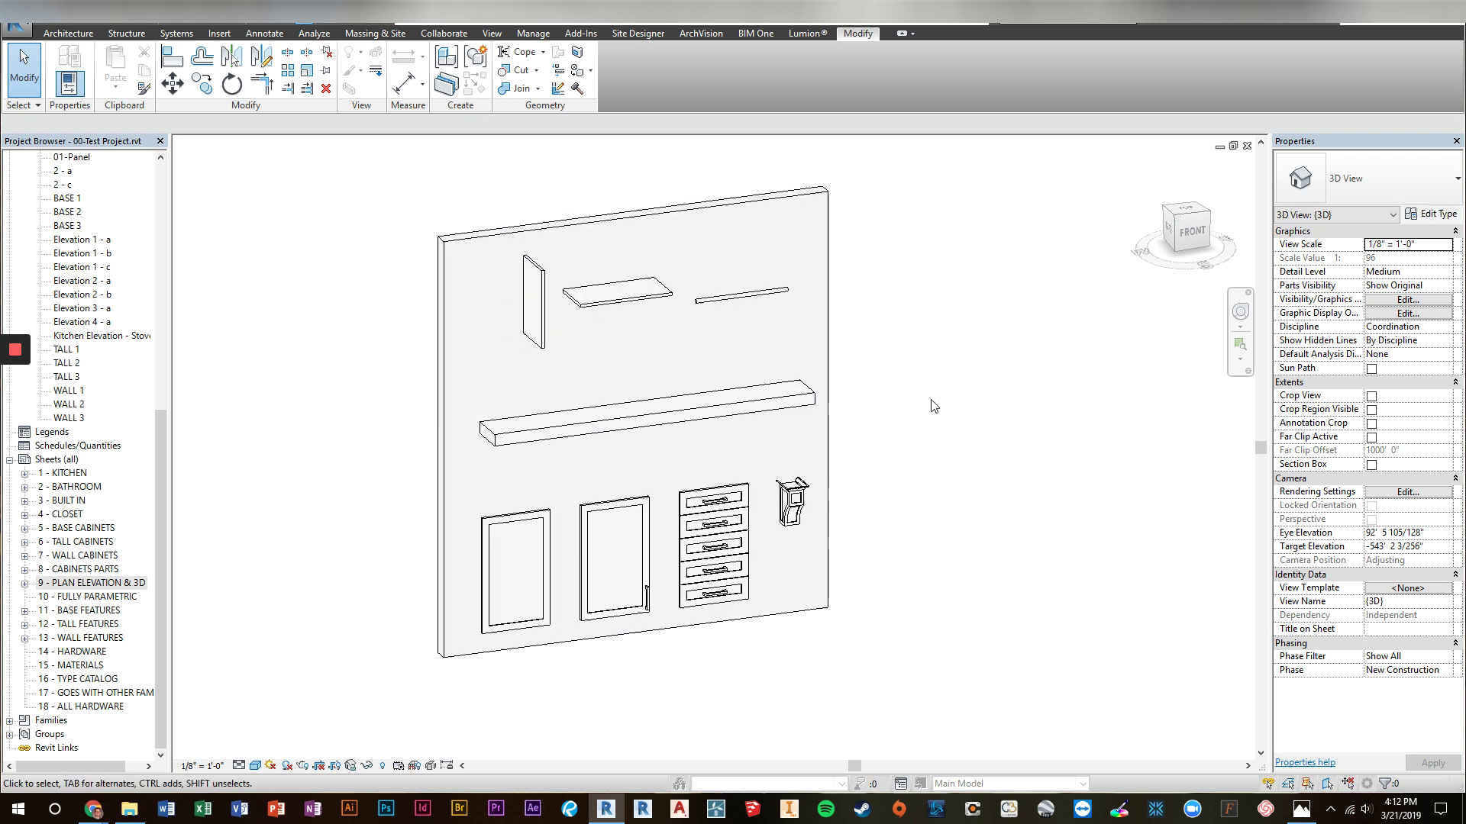
{"action": "middle_click_drag", "start_coordinate": [931, 424], "coordinate": [463, 515]}
{"action": "scroll", "coordinate": [885, 451], "scroll_direction": "up", "scroll_amount": 5}
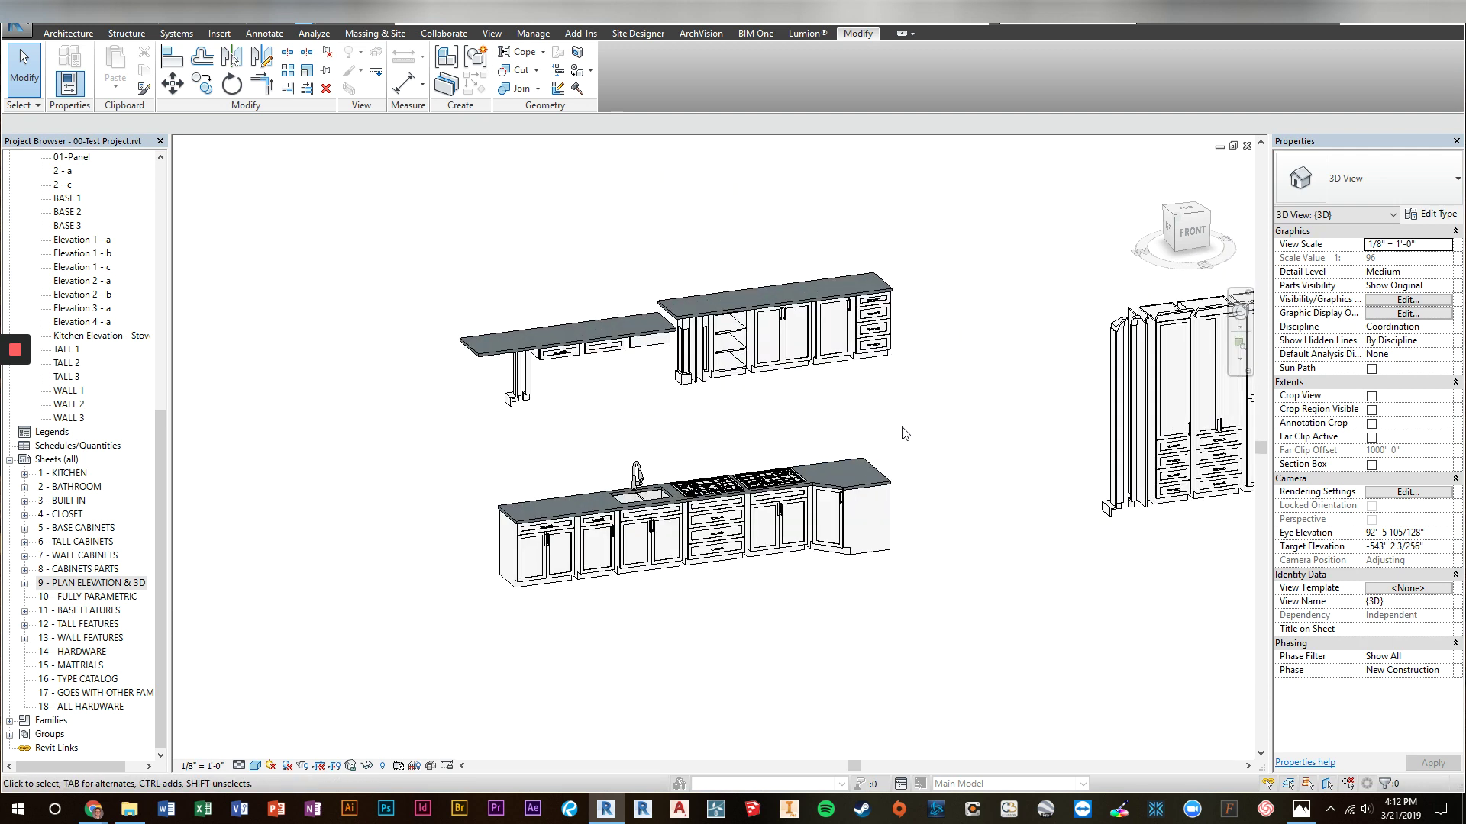
{"action": "middle_click_drag", "start_coordinate": [887, 393], "coordinate": [962, 405]}
{"action": "scroll", "coordinate": [806, 389], "scroll_direction": "up", "scroll_amount": 1}
{"action": "middle_click_drag", "start_coordinate": [793, 387], "coordinate": [837, 410]}
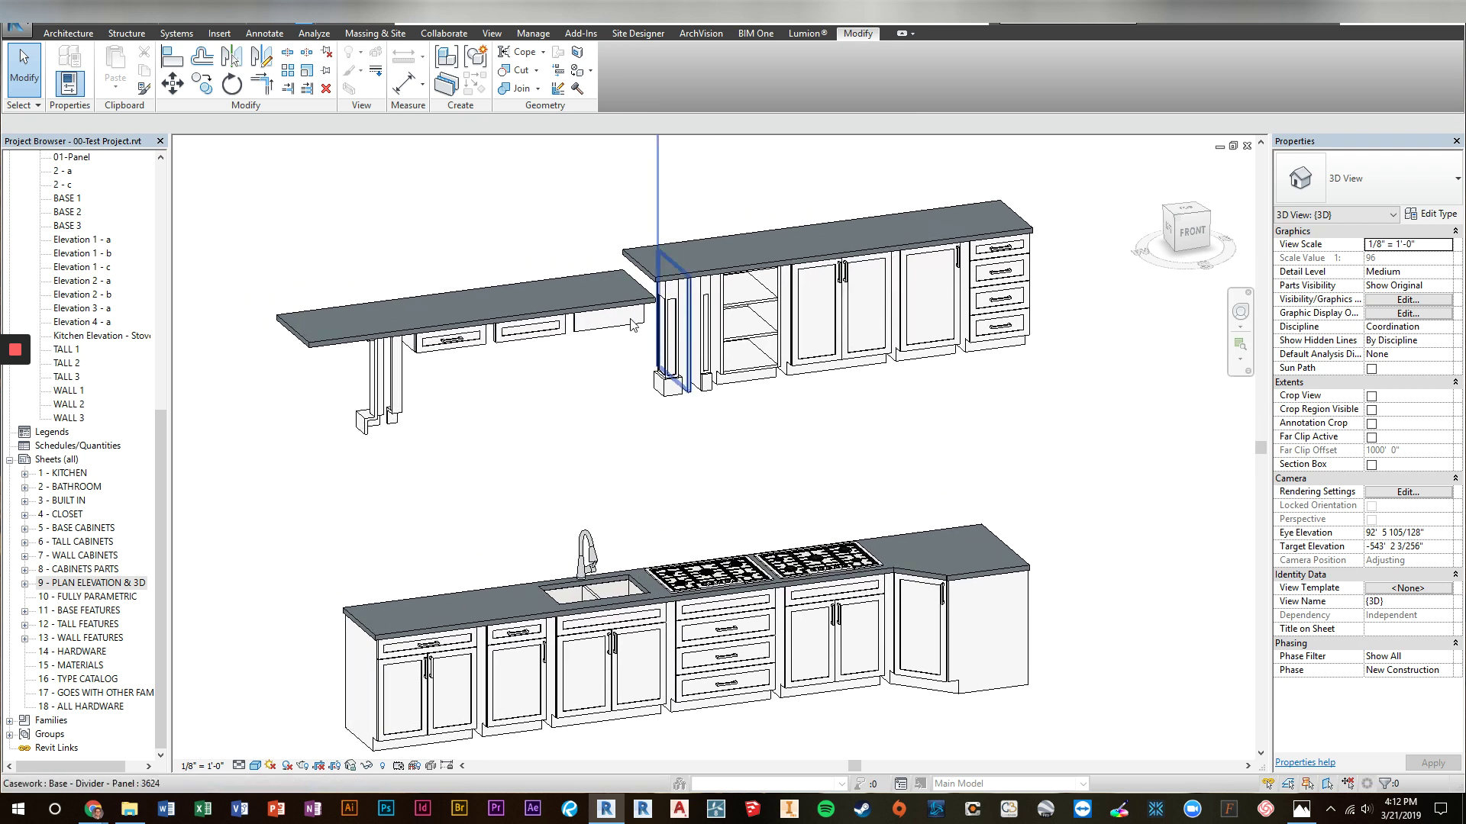
{"action": "scroll", "coordinate": [616, 317], "scroll_direction": "up", "scroll_amount": 3}
{"action": "middle_click_drag", "start_coordinate": [451, 435], "coordinate": [499, 424]}
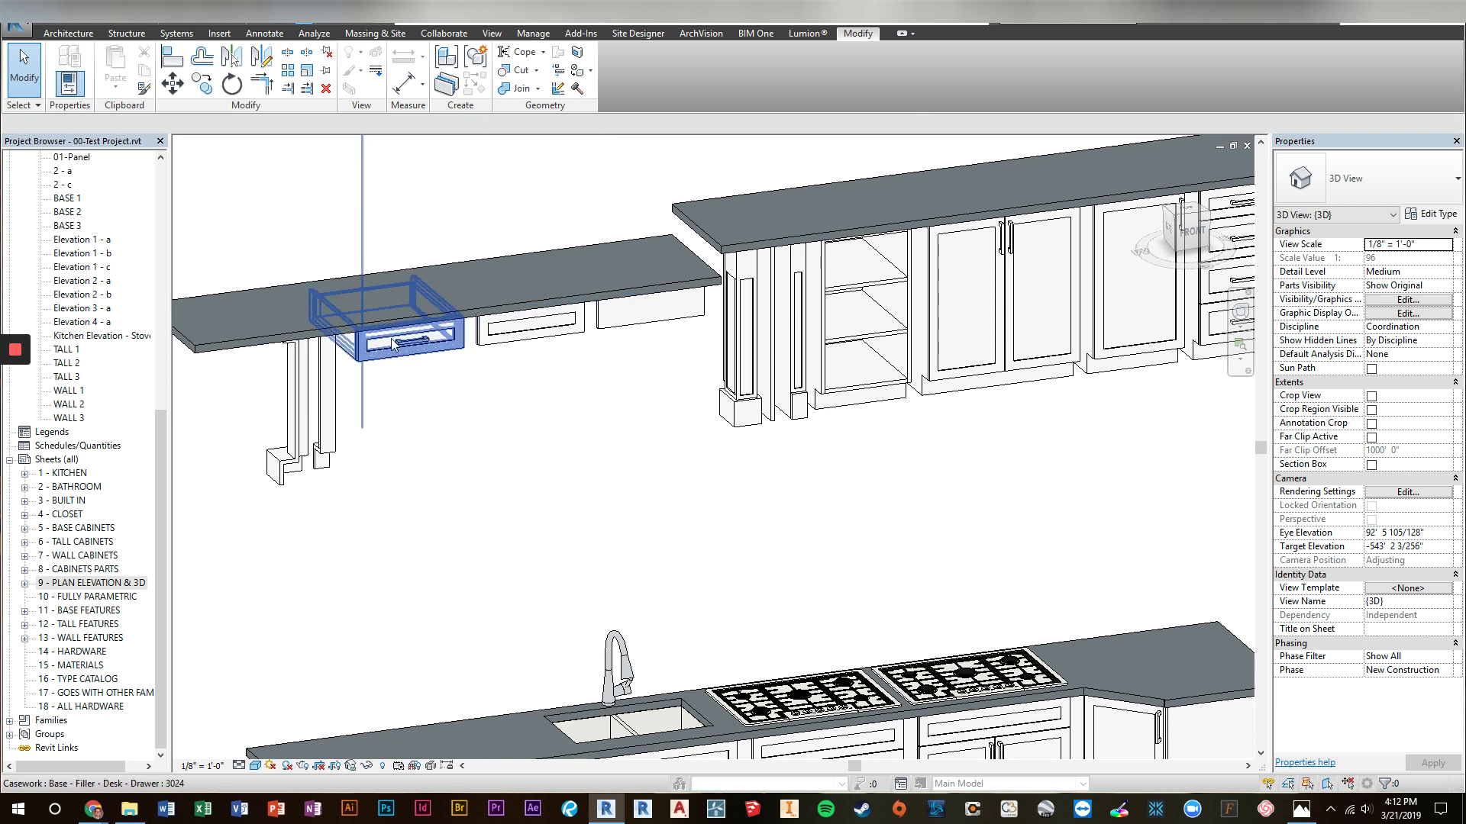
{"action": "scroll", "coordinate": [576, 406], "scroll_direction": "down", "scroll_amount": 3}
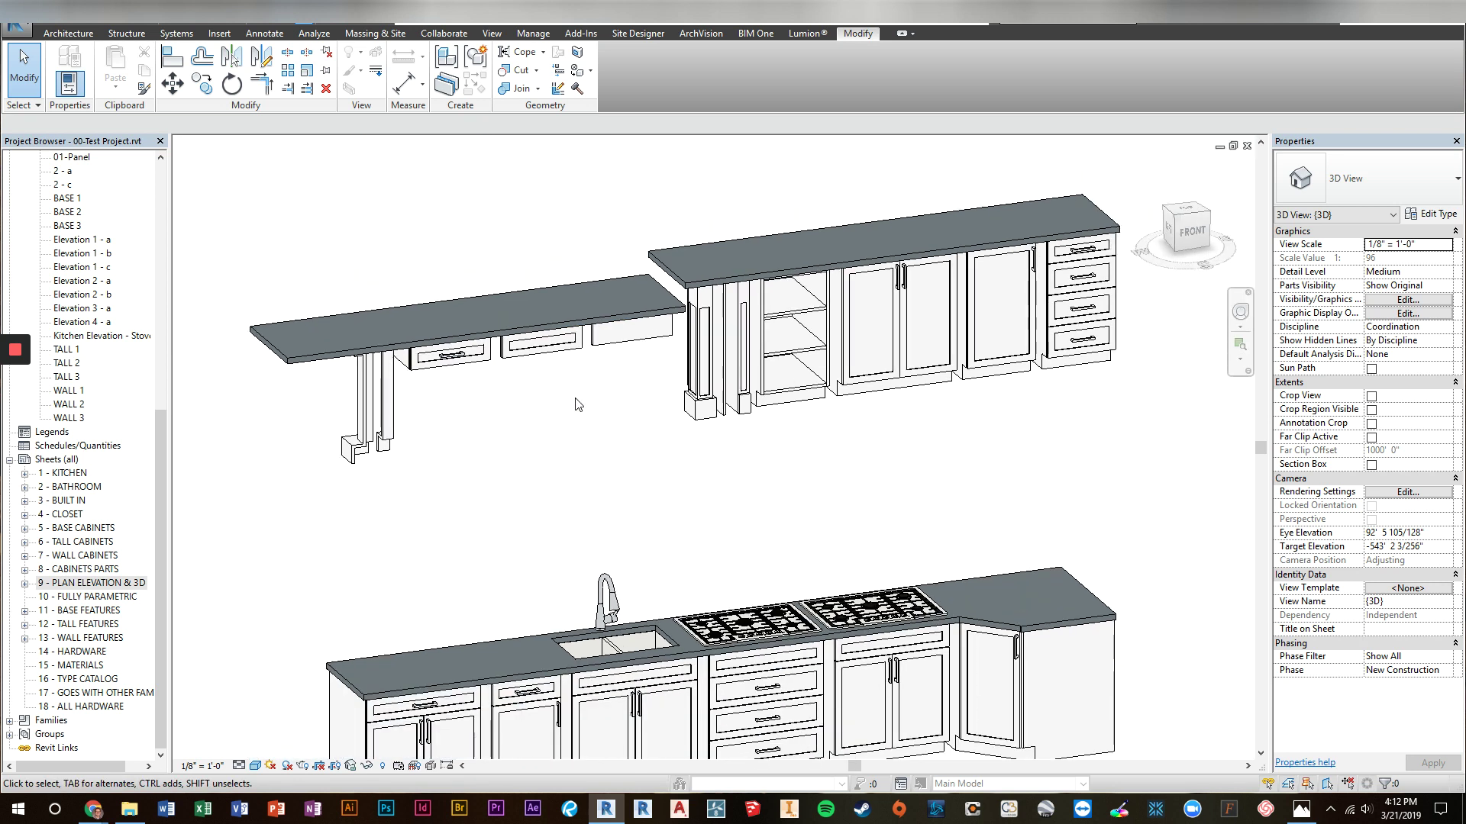
{"action": "scroll", "coordinate": [788, 391], "scroll_direction": "up", "scroll_amount": 5}
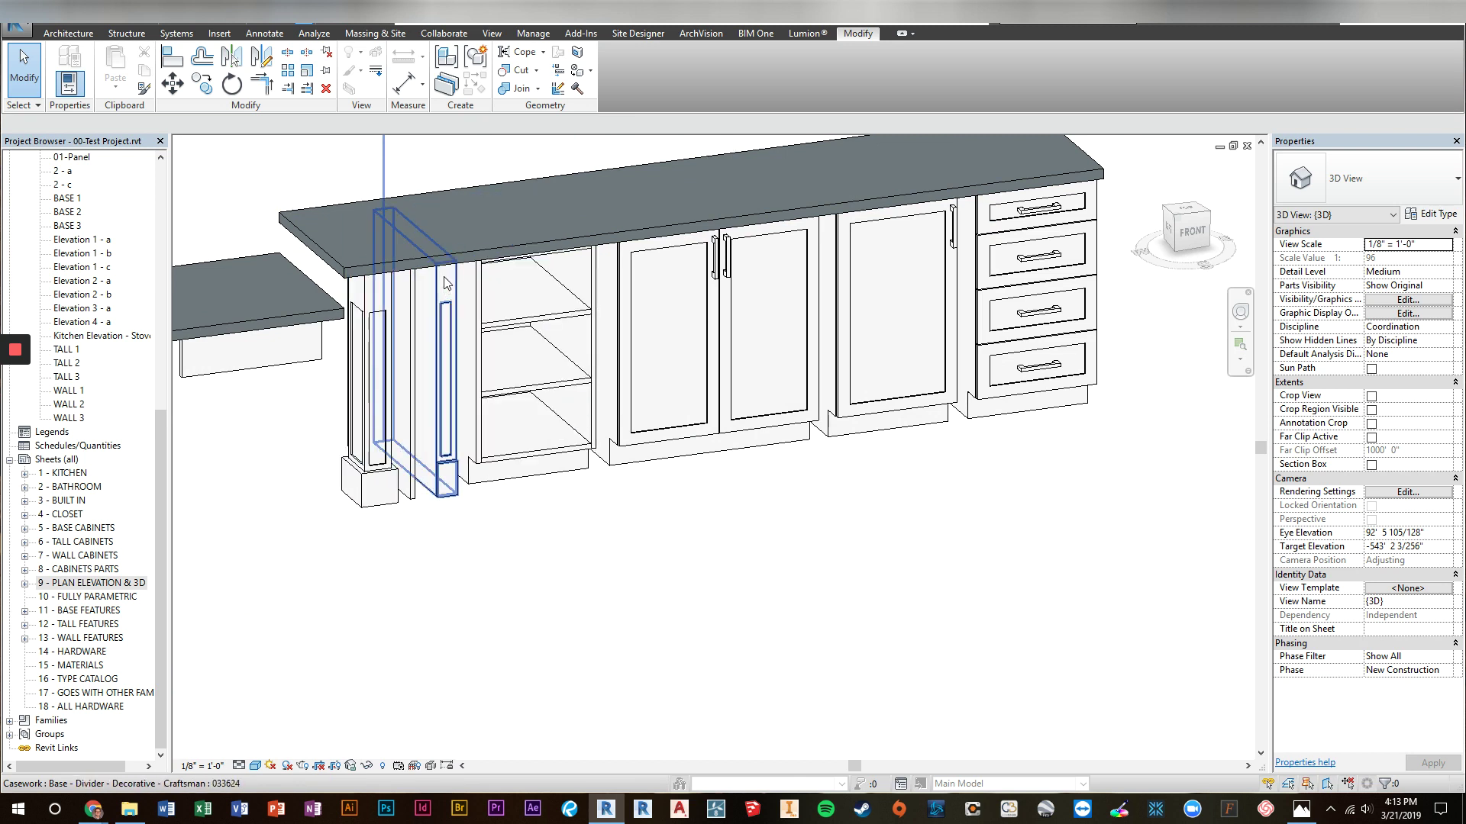
{"action": "left_click", "coordinate": [444, 280]}
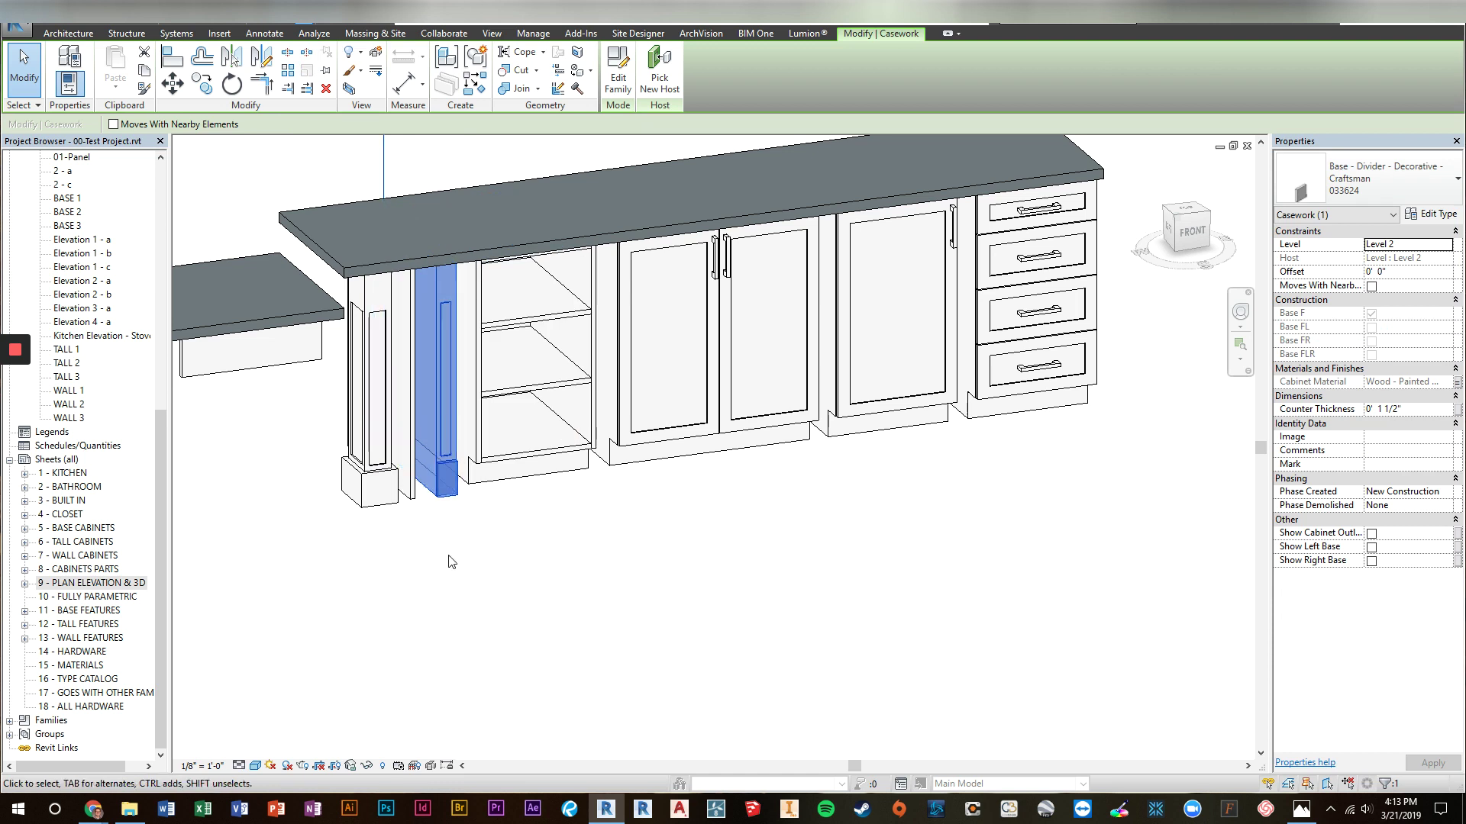
Examine the row of tall pantry and oven cabinets, including the instance options of the hidden pantry door
{"action": "left_click", "coordinate": [616, 537]}
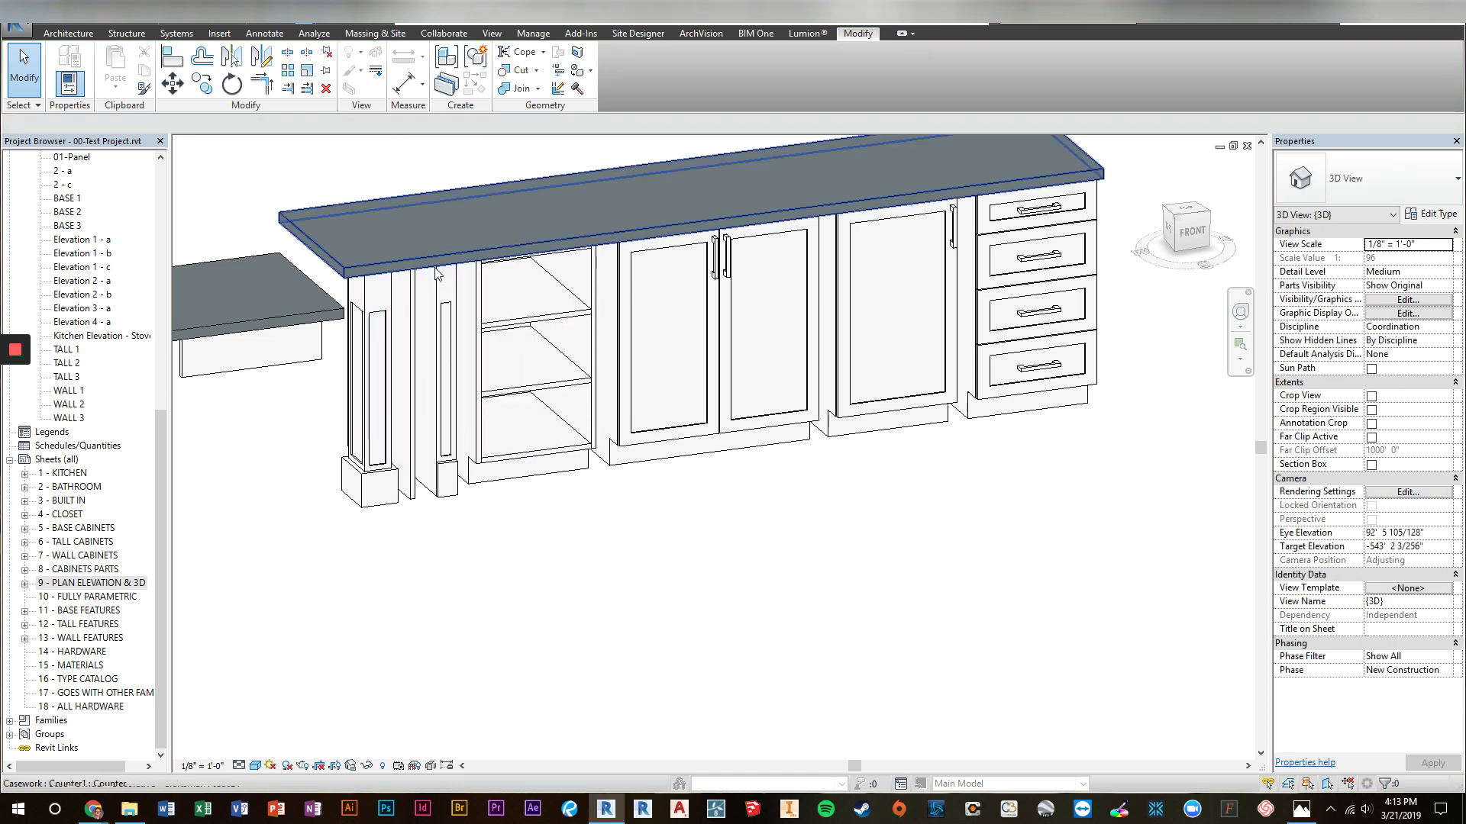
{"action": "scroll", "coordinate": [689, 489], "scroll_direction": "down", "scroll_amount": 2}
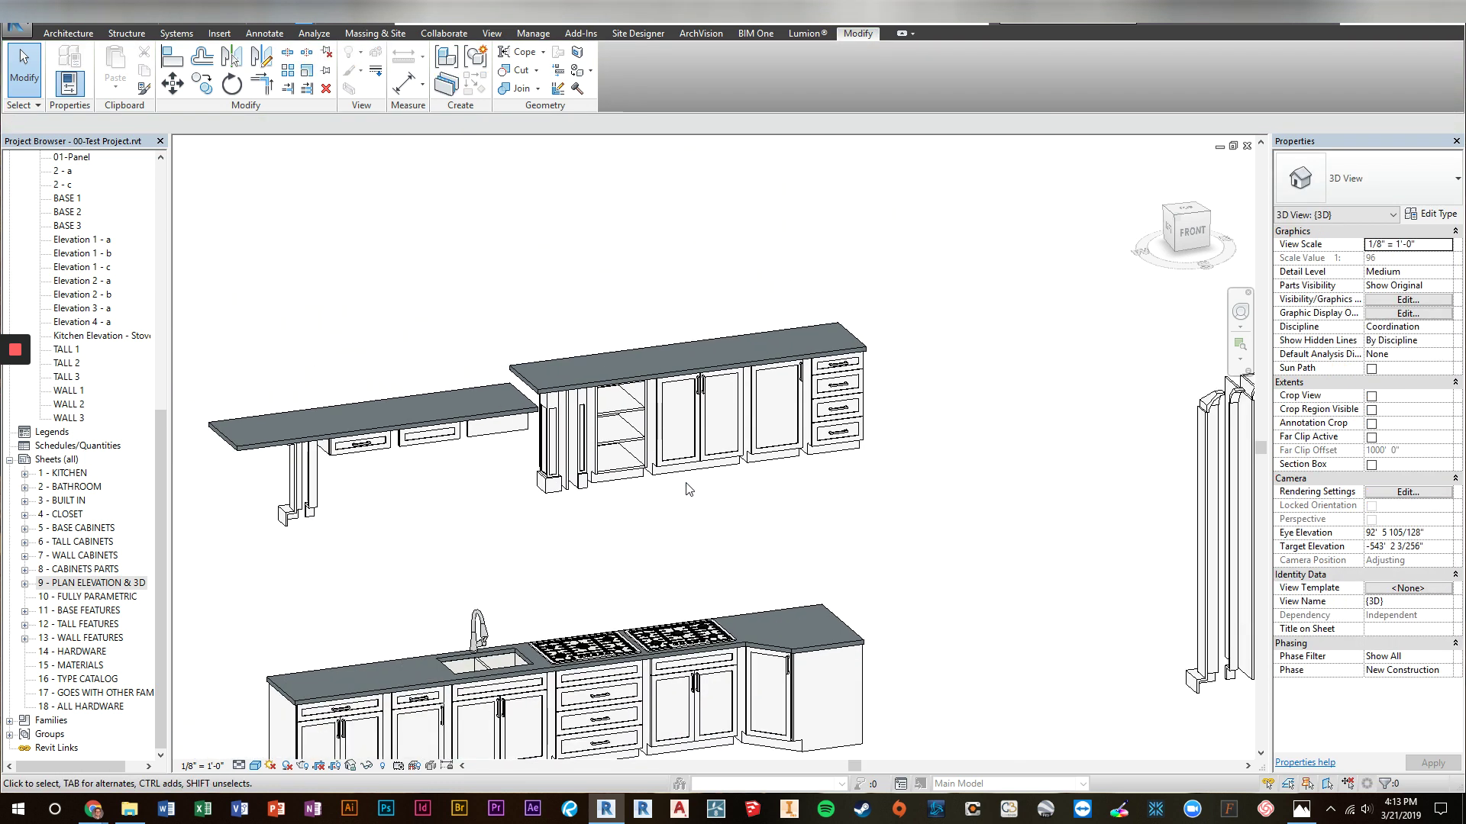
{"action": "middle_click_drag", "start_coordinate": [758, 521], "coordinate": [404, 452]}
{"action": "scroll", "coordinate": [854, 446], "scroll_direction": "up", "scroll_amount": 3}
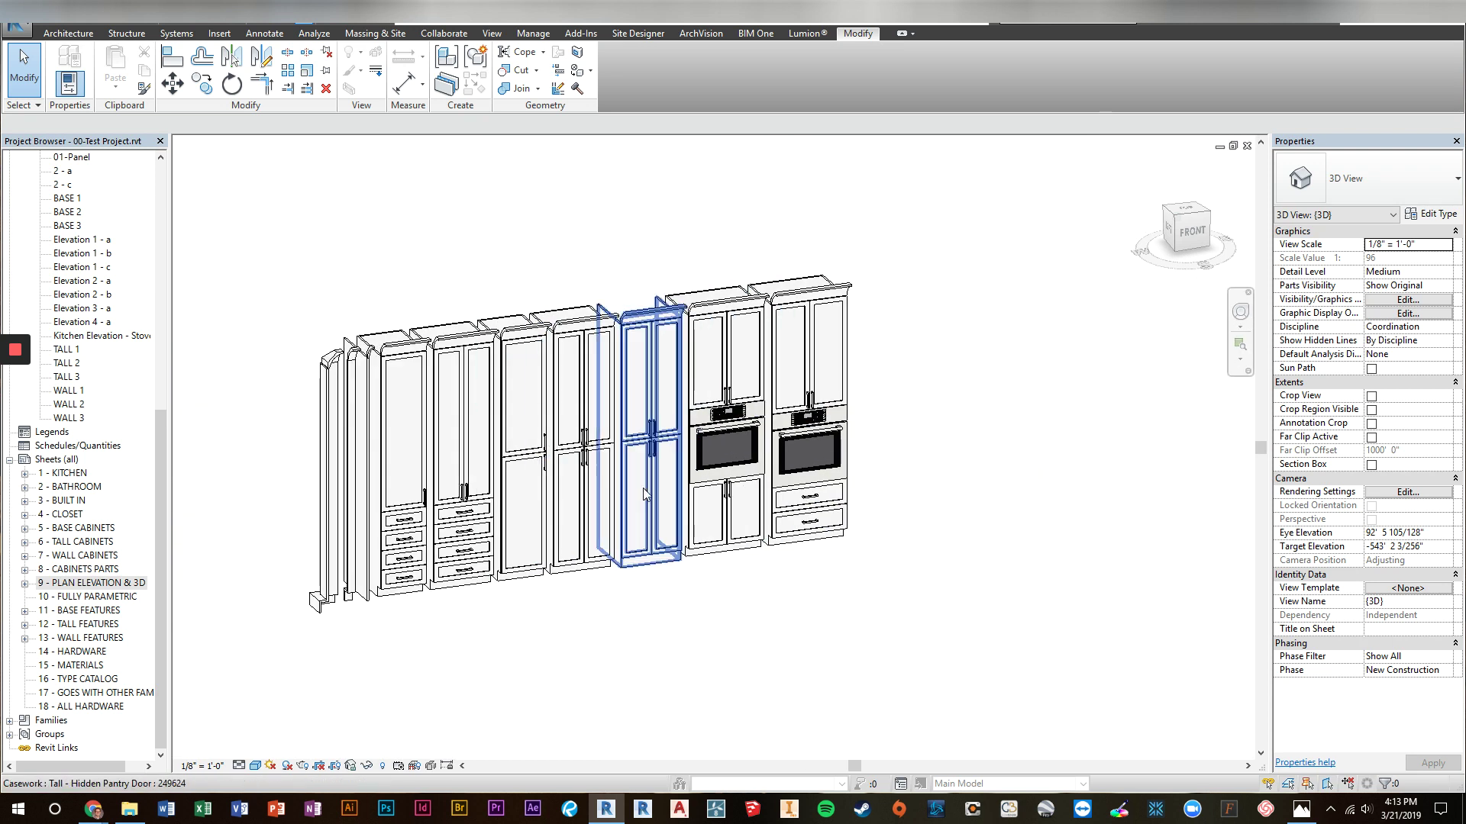
{"action": "scroll", "coordinate": [646, 486], "scroll_direction": "up", "scroll_amount": 2}
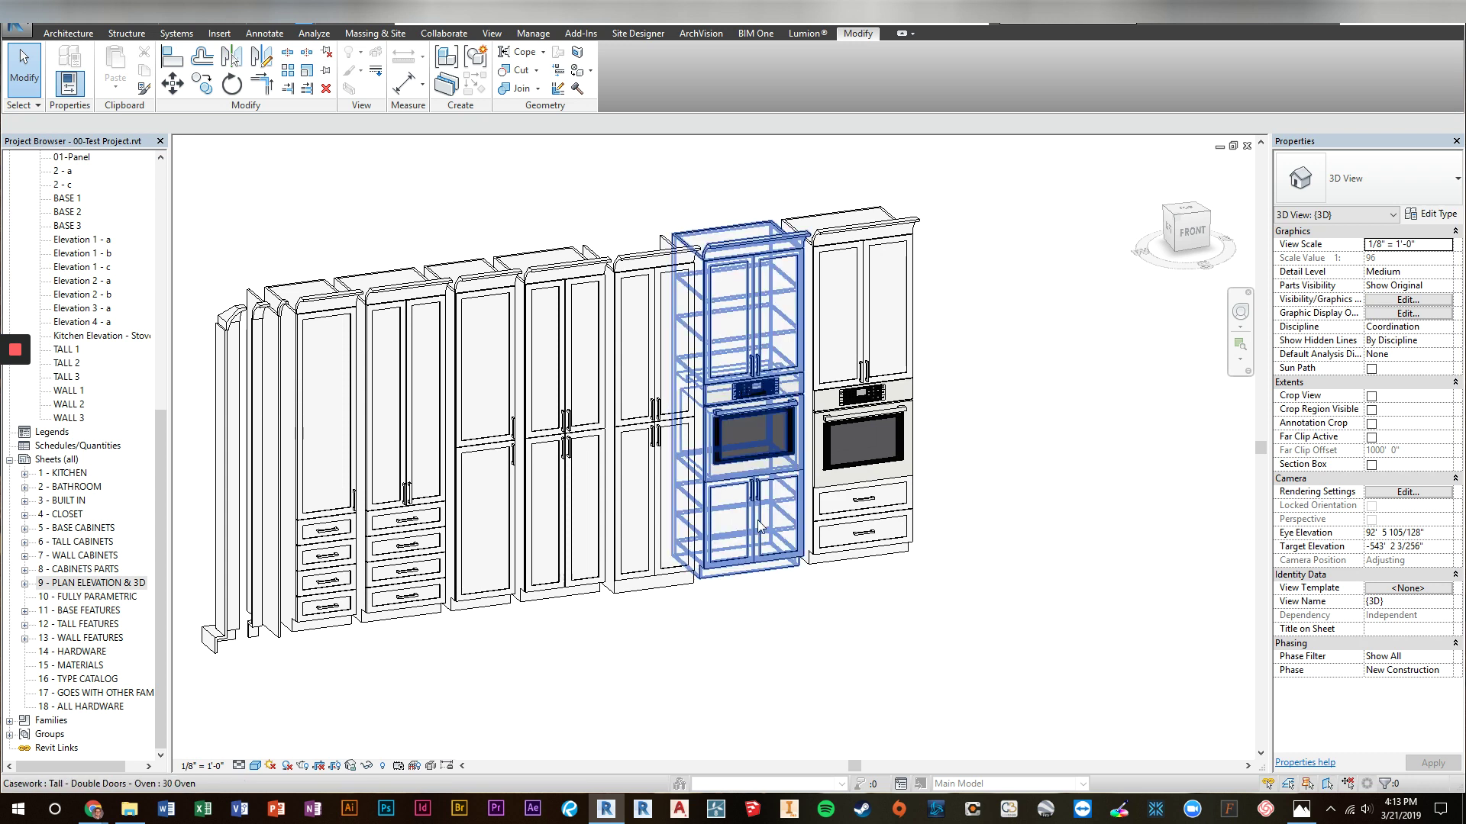
{"action": "left_click", "coordinate": [646, 261]}
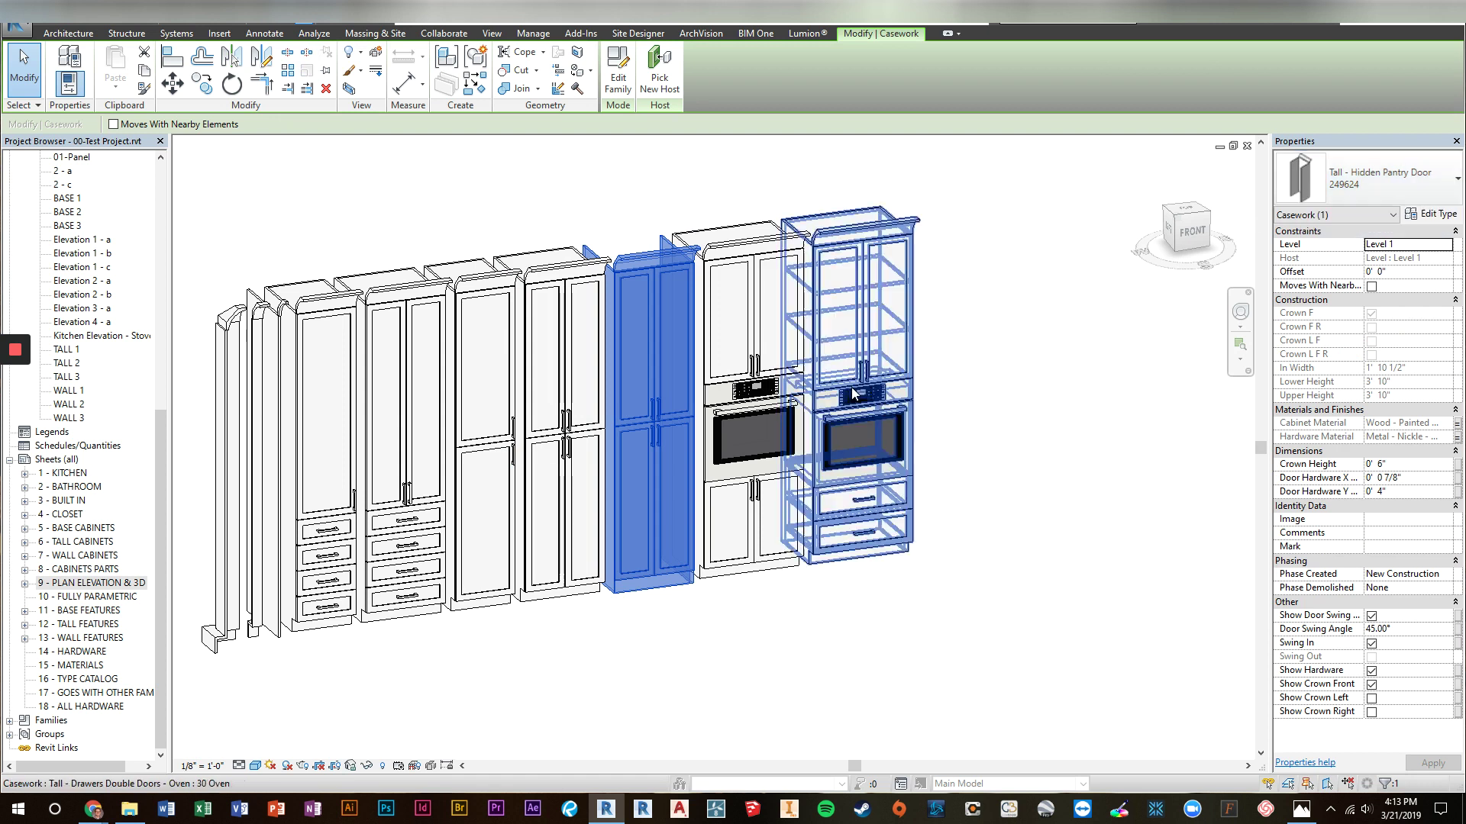
{"action": "key", "text": "Escape"}
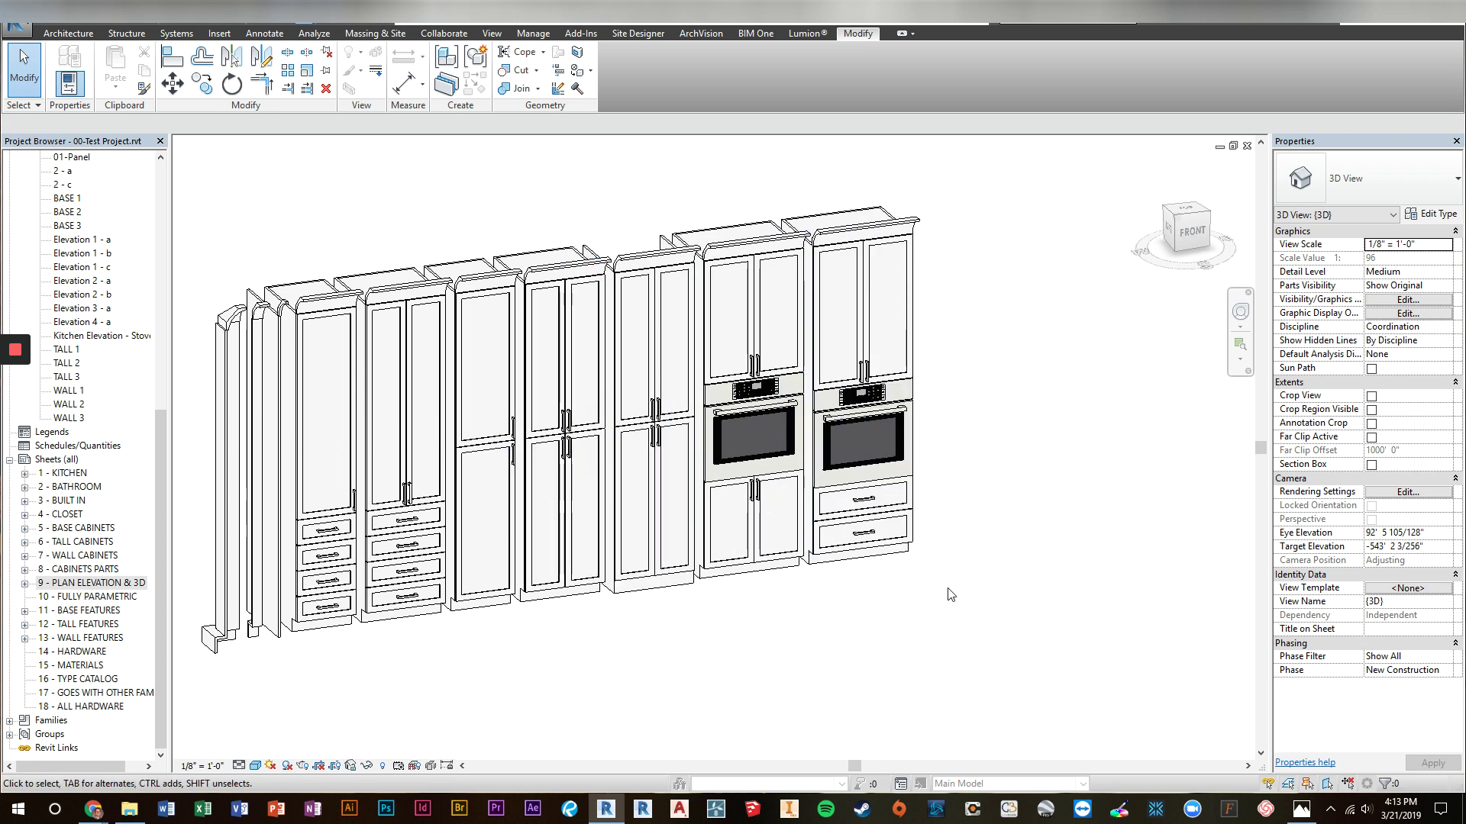
Examine the stove hoods and the row of wall cabinets, and review the overall layout of the casework groups
{"action": "scroll", "coordinate": [610, 513], "scroll_direction": "down", "scroll_amount": 6}
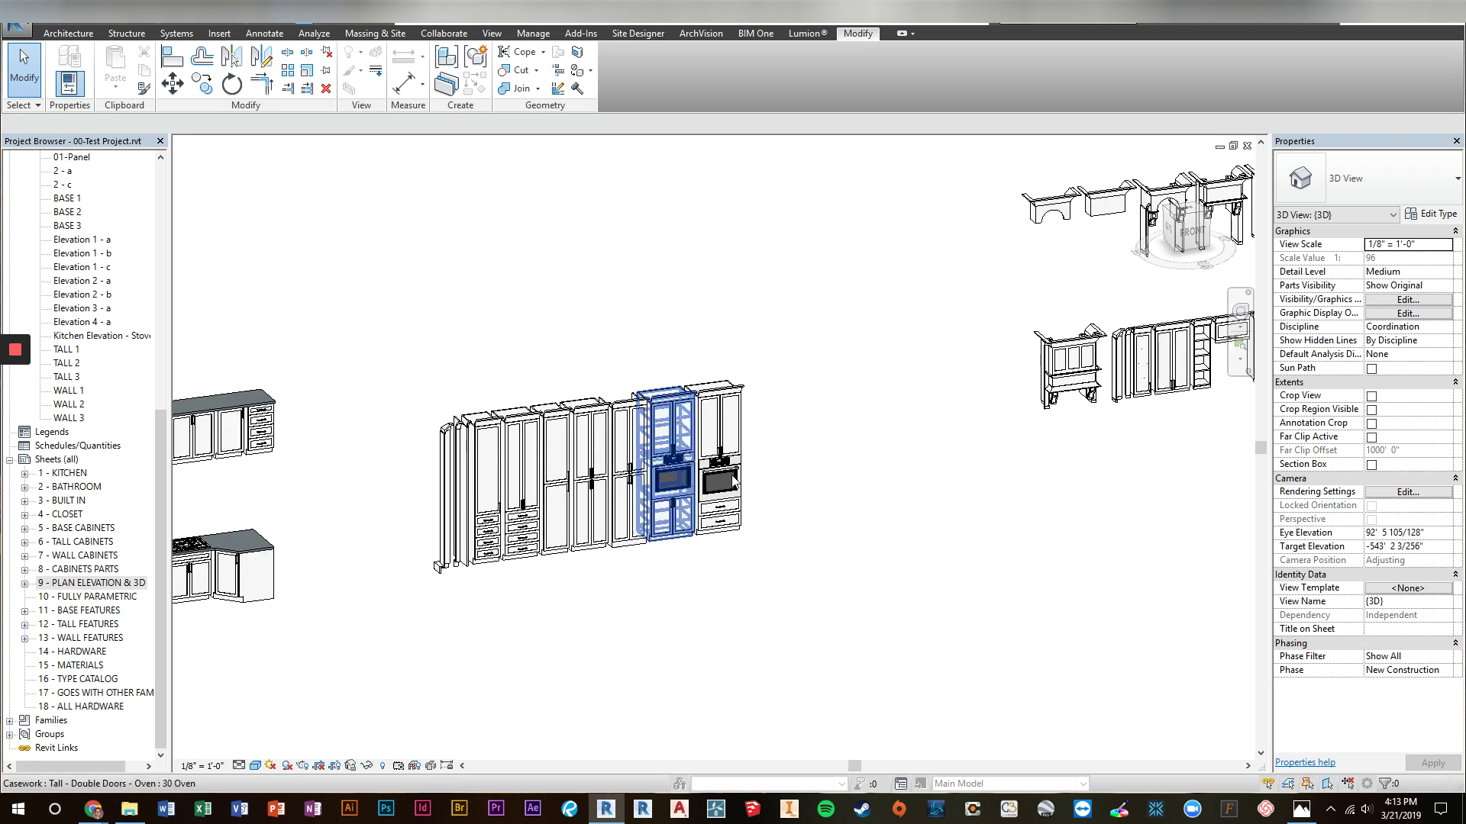
{"action": "middle_click_drag", "start_coordinate": [817, 462], "coordinate": [490, 542]}
{"action": "scroll", "coordinate": [831, 321], "scroll_direction": "up", "scroll_amount": 5}
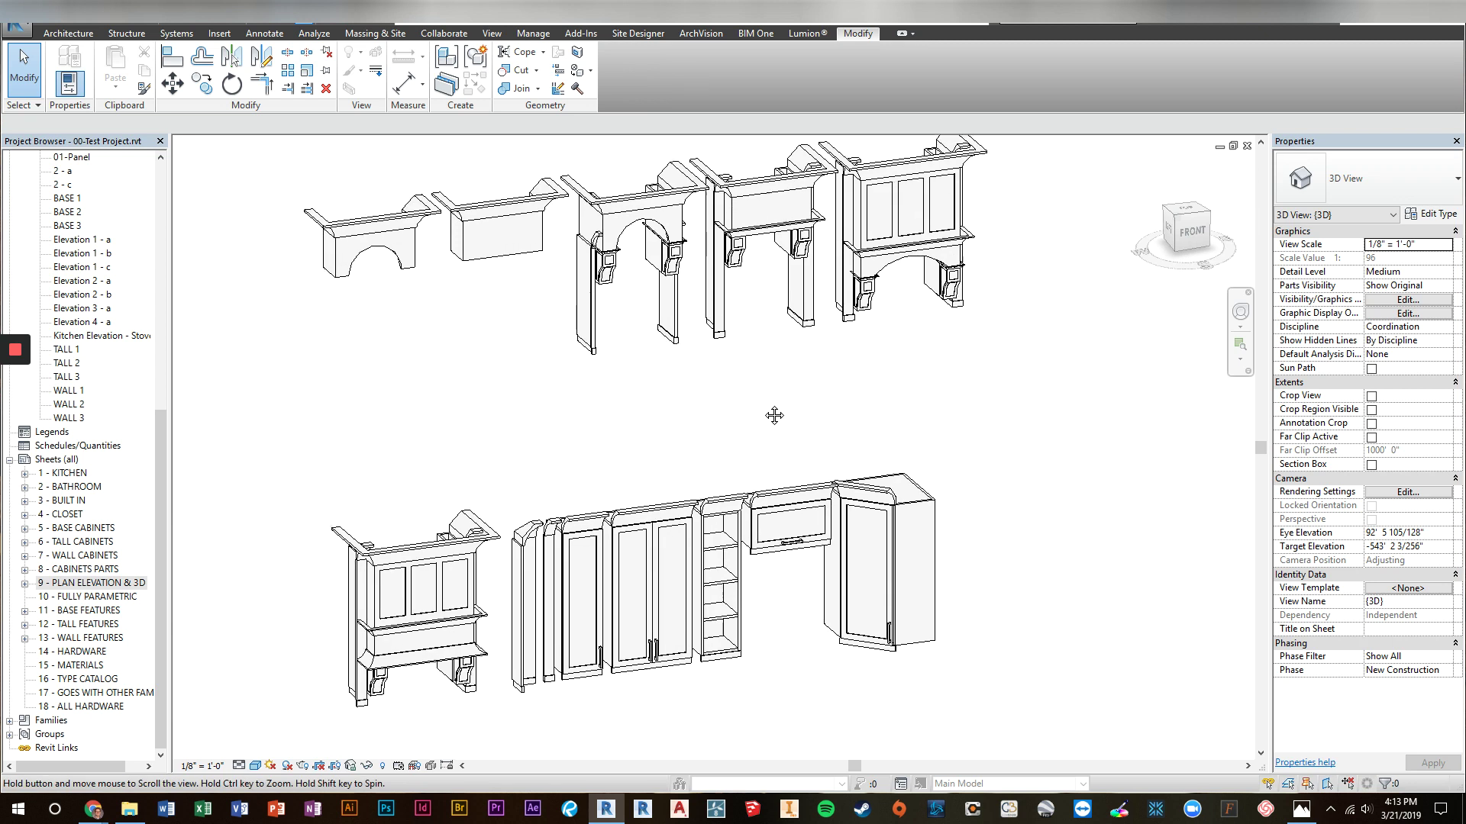
{"action": "middle_click_drag", "start_coordinate": [510, 483], "coordinate": [510, 497]}
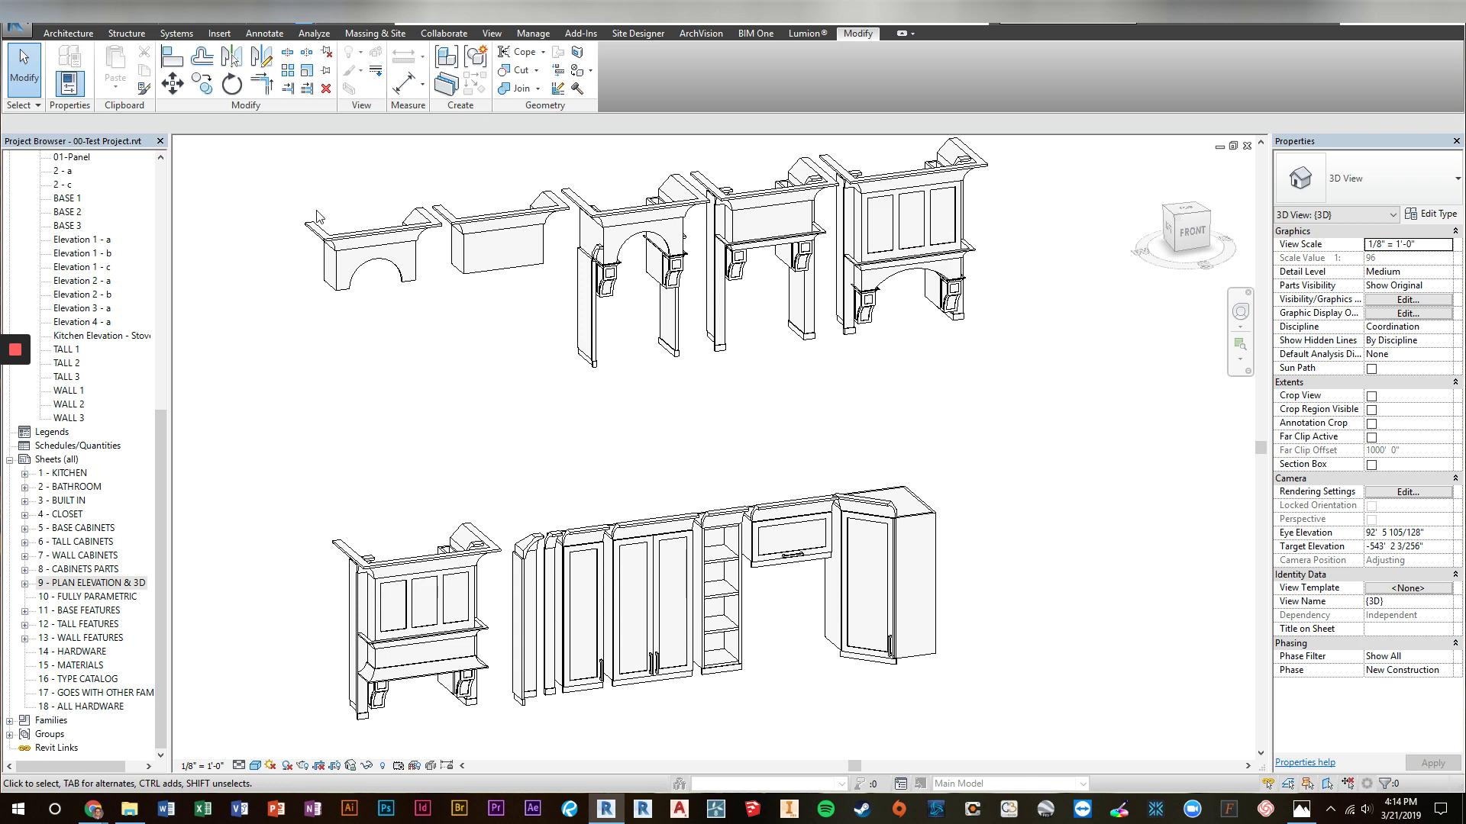
{"action": "scroll", "coordinate": [641, 437], "scroll_direction": "down", "scroll_amount": 8}
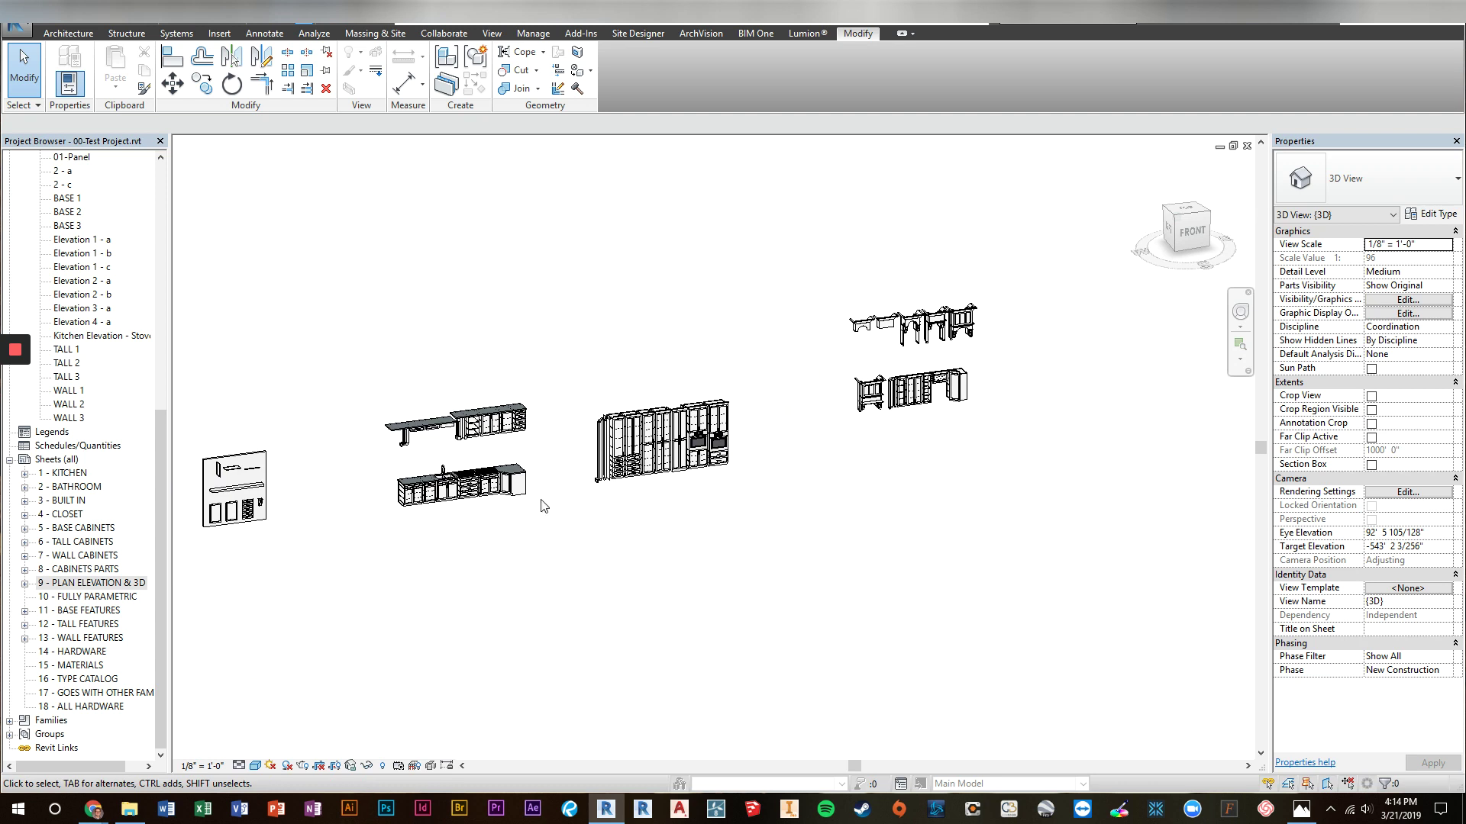
{"action": "scroll", "coordinate": [725, 462], "scroll_direction": "down", "scroll_amount": 1}
{"action": "middle_click_drag", "start_coordinate": [634, 465], "coordinate": [666, 467]}
{"action": "scroll", "coordinate": [721, 458], "scroll_direction": "down", "scroll_amount": 1}
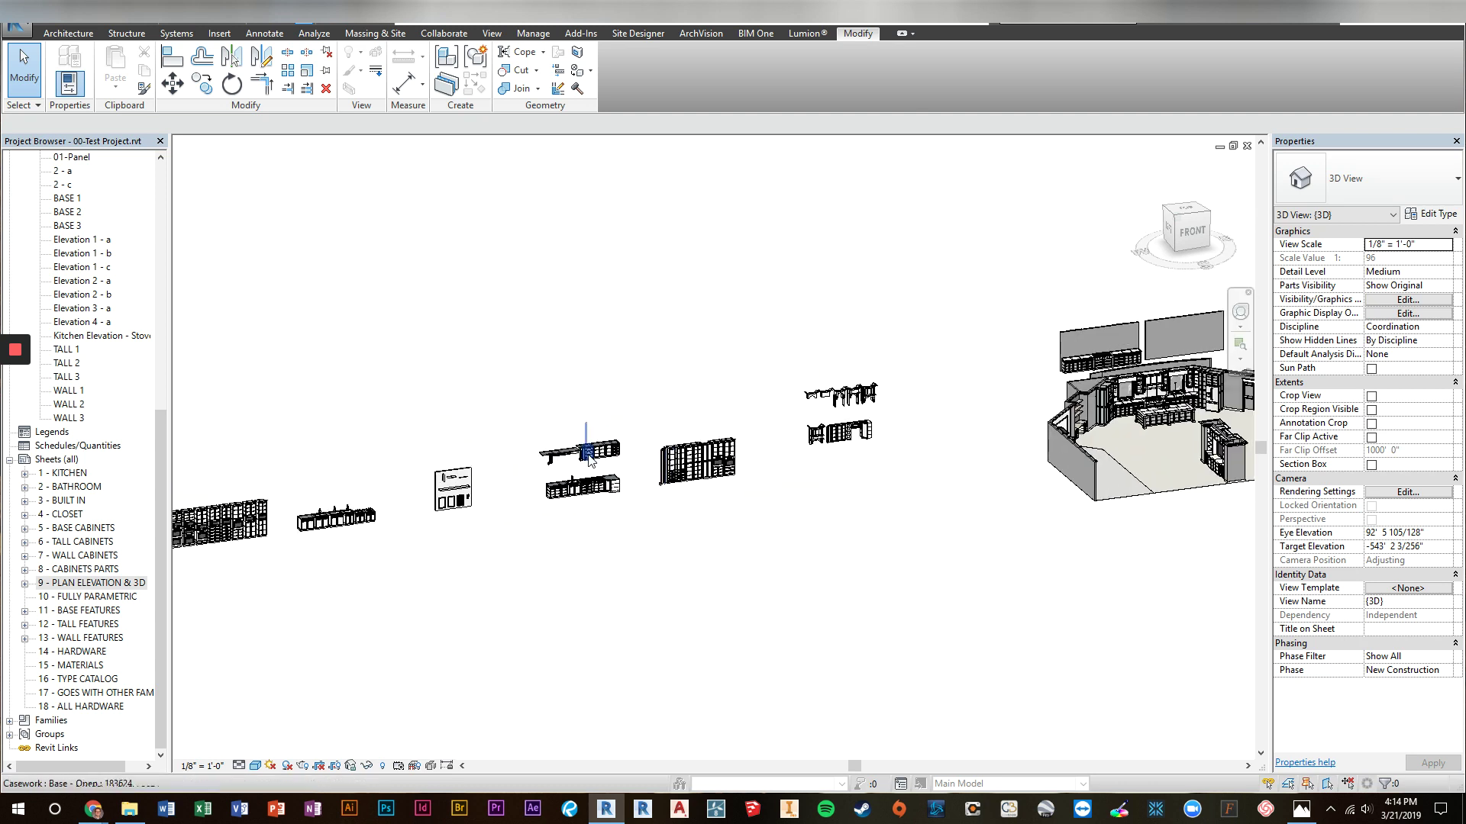
{"action": "scroll", "coordinate": [756, 416], "scroll_direction": "up", "scroll_amount": 4}
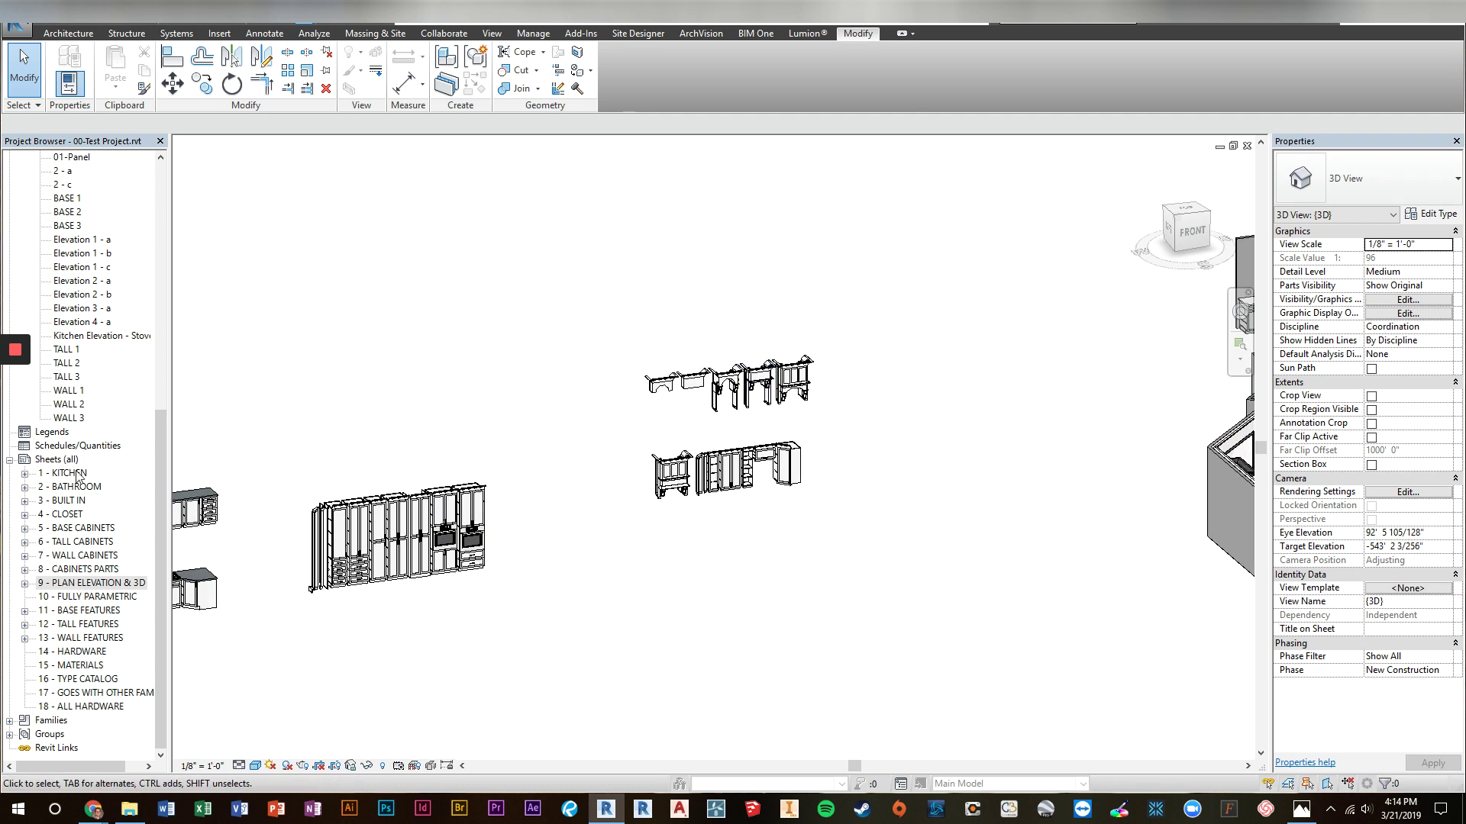
Open sheet 9 - PLAN ELEVATION & 3D and activate its kitchen floor plan viewport for editing
{"action": "double_click", "coordinate": [88, 584]}
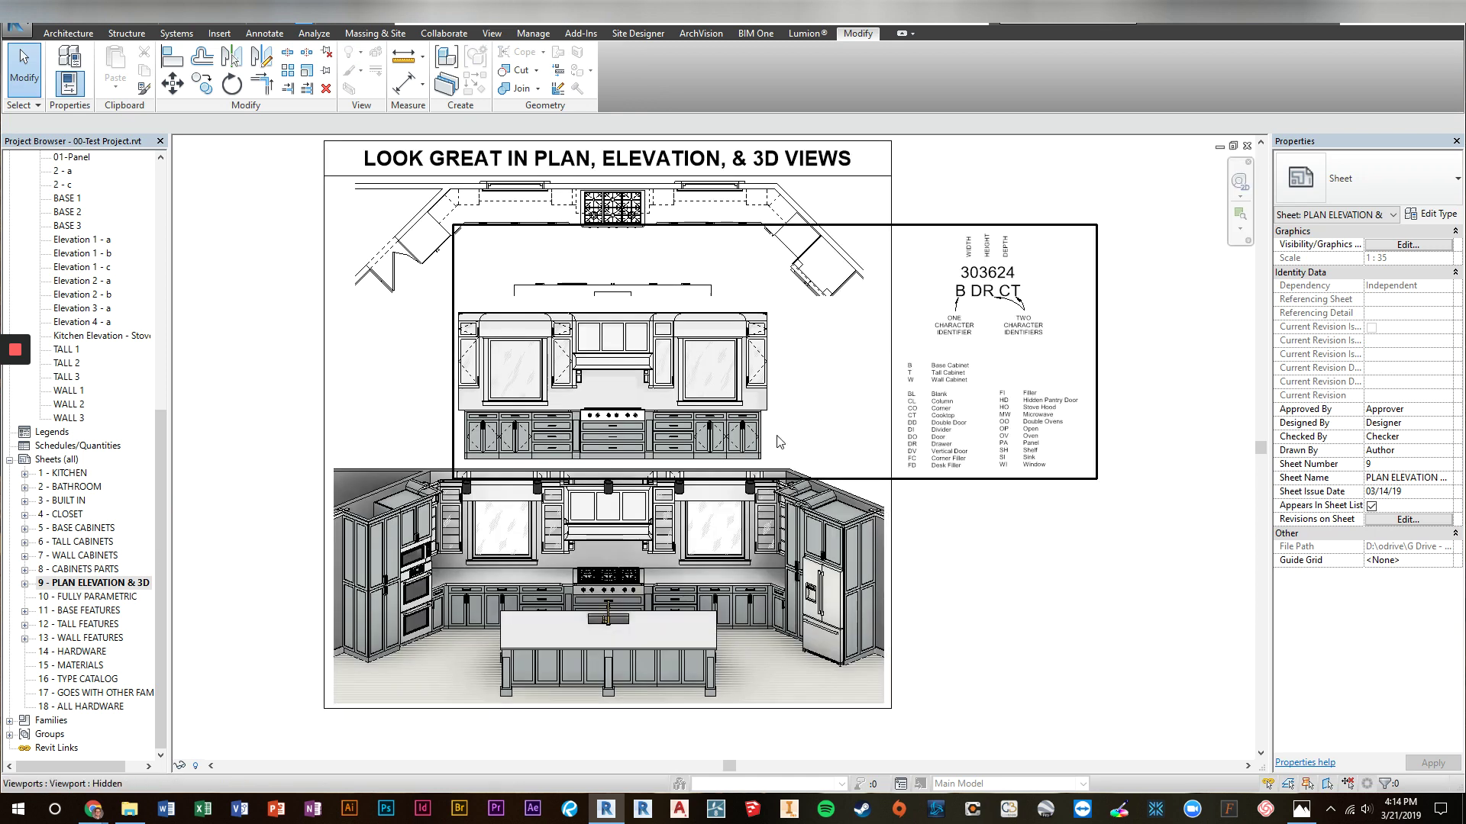
{"action": "middle_click_drag", "start_coordinate": [776, 438], "coordinate": [858, 420]}
{"action": "scroll", "coordinate": [868, 309], "scroll_direction": "up", "scroll_amount": 4}
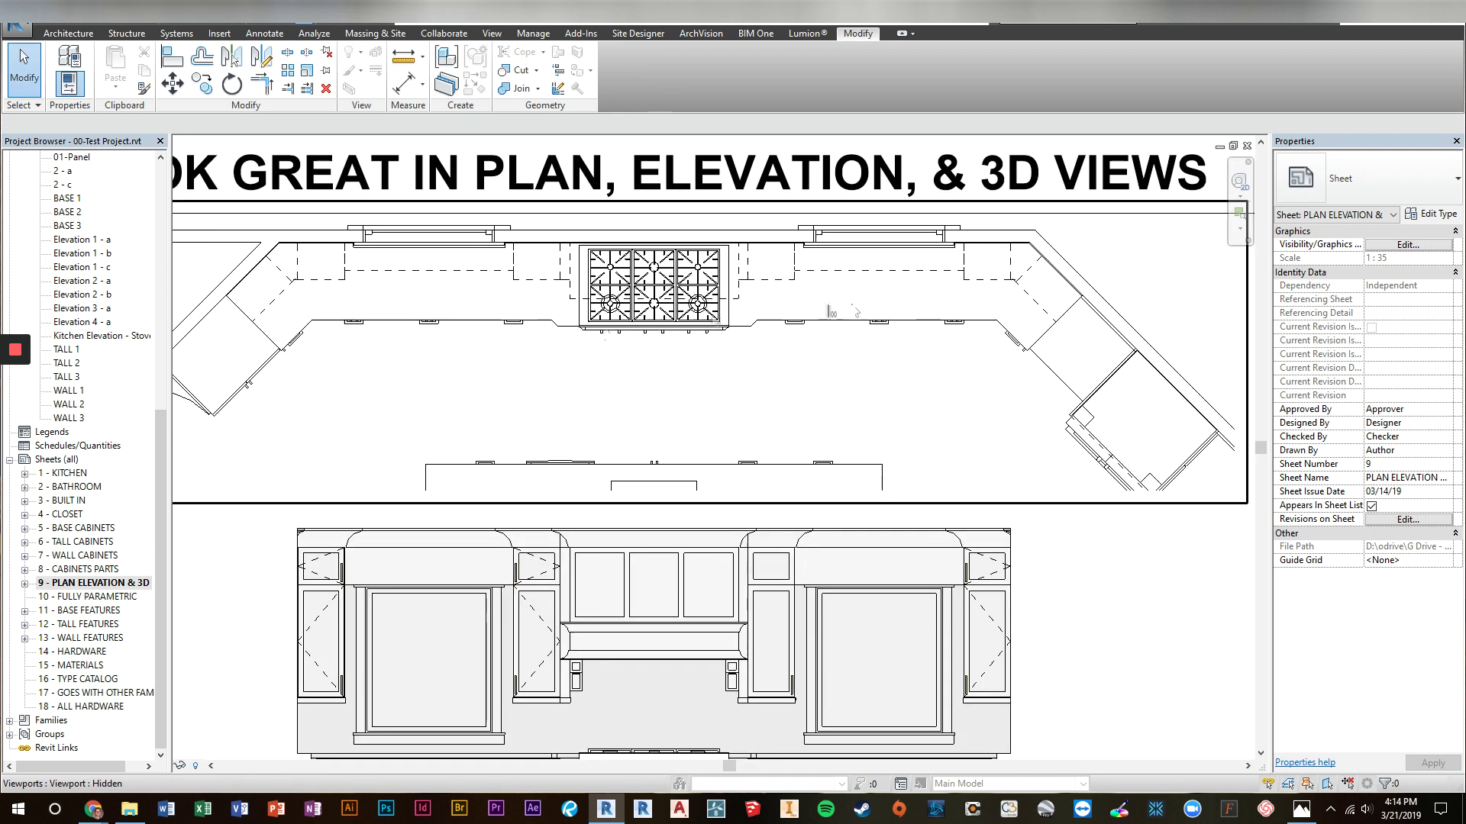
{"action": "double_click", "coordinate": [868, 308]}
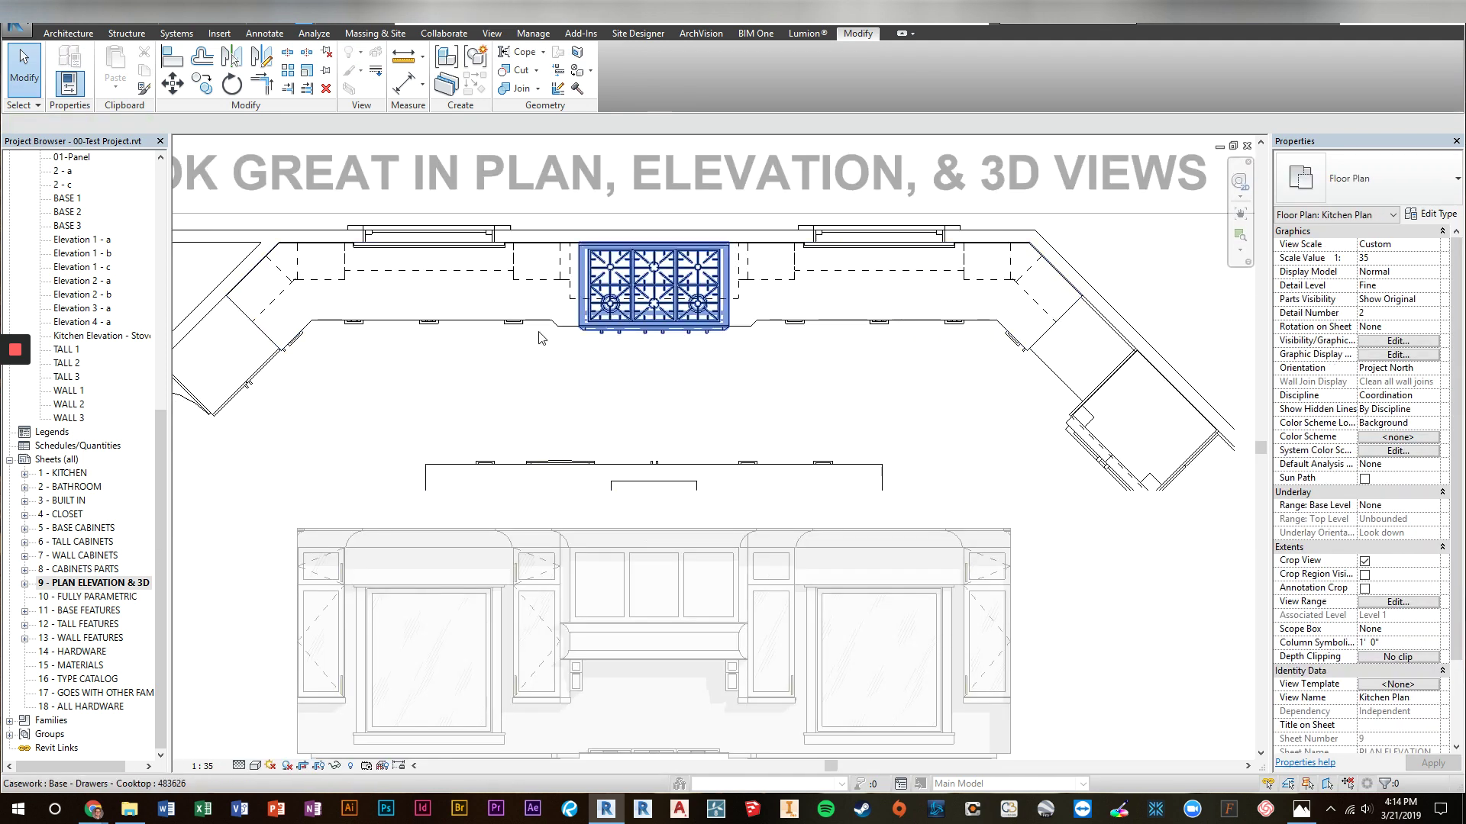
Show the cabinet outline in plan for the 243624 double-door drawer base and the adjacent 303624 drawer base beside the cooktop
{"action": "left_click", "coordinate": [887, 307]}
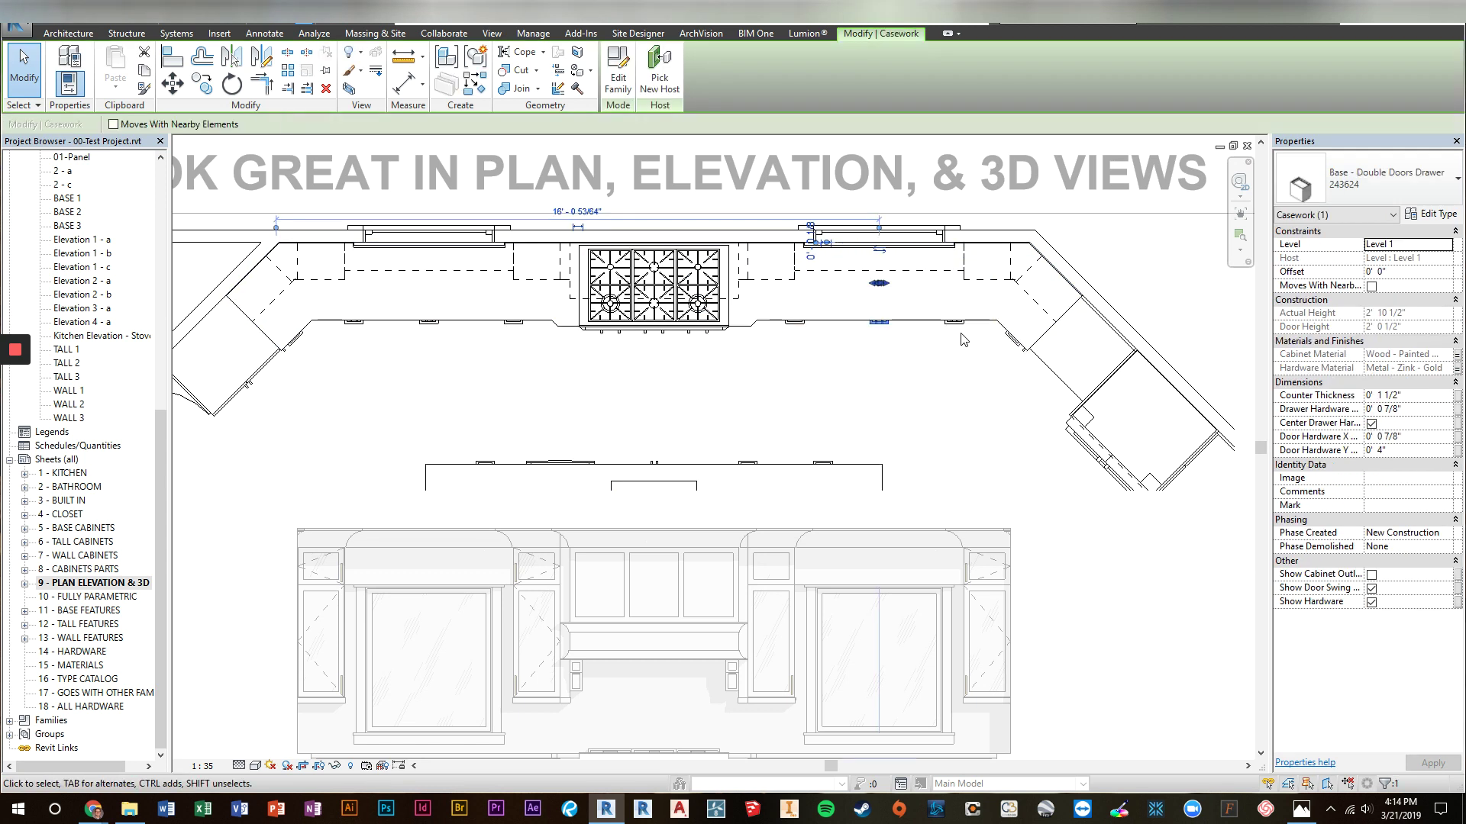
{"action": "left_click", "coordinate": [1371, 576]}
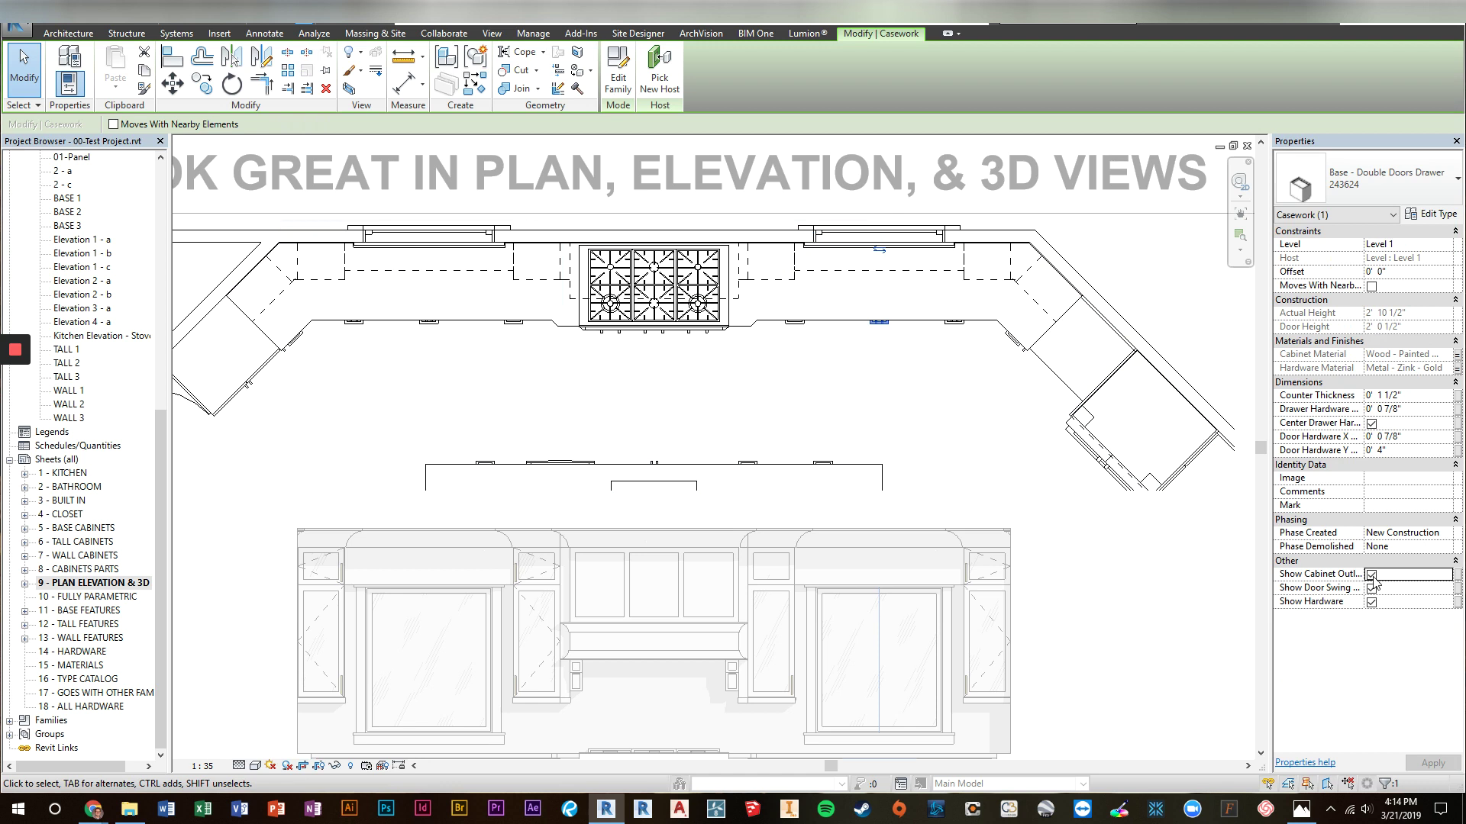
{"action": "left_click", "coordinate": [794, 306]}
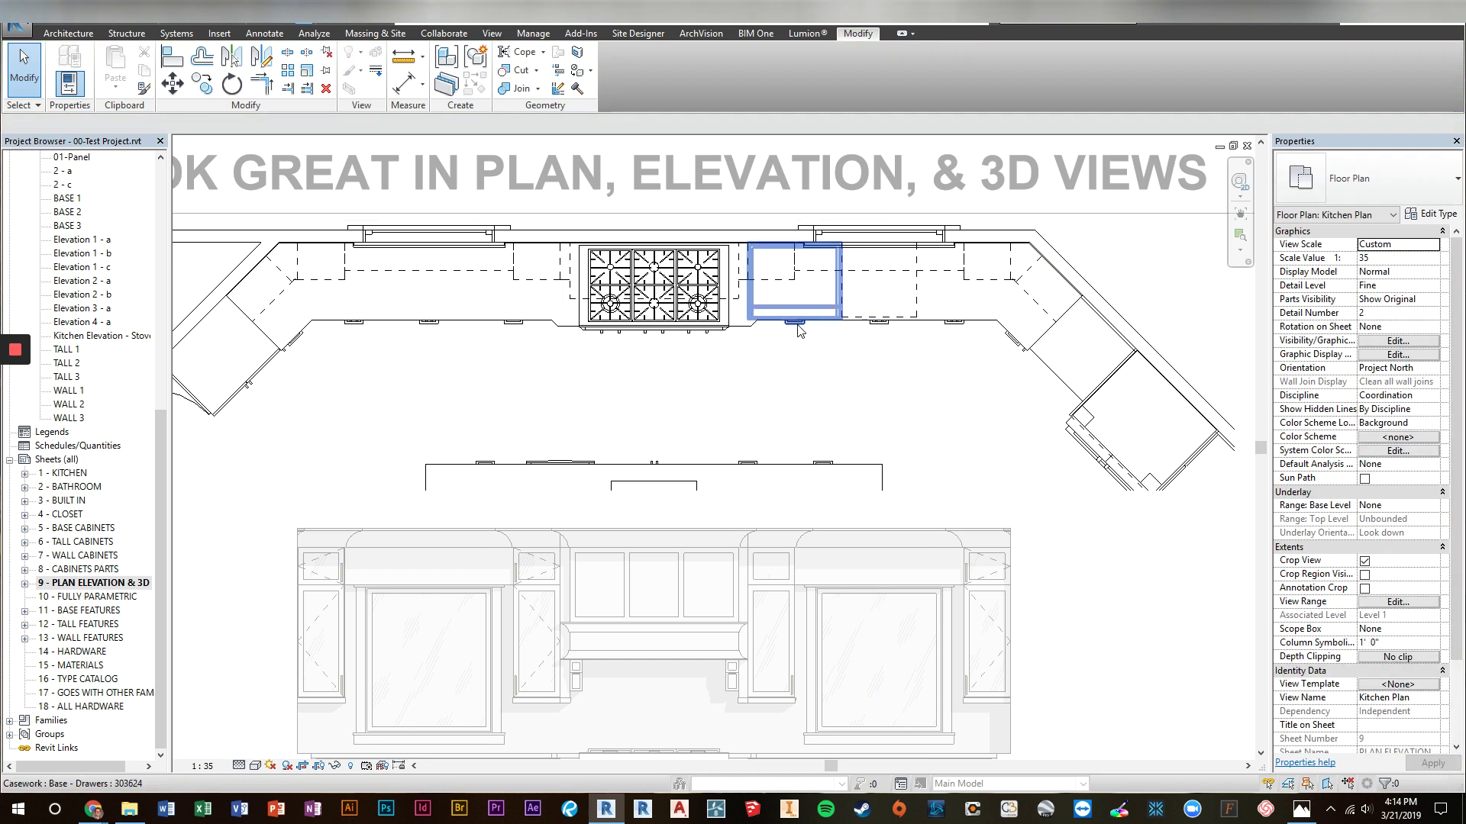
{"action": "left_click", "coordinate": [1371, 602]}
{"action": "left_click", "coordinate": [899, 431]}
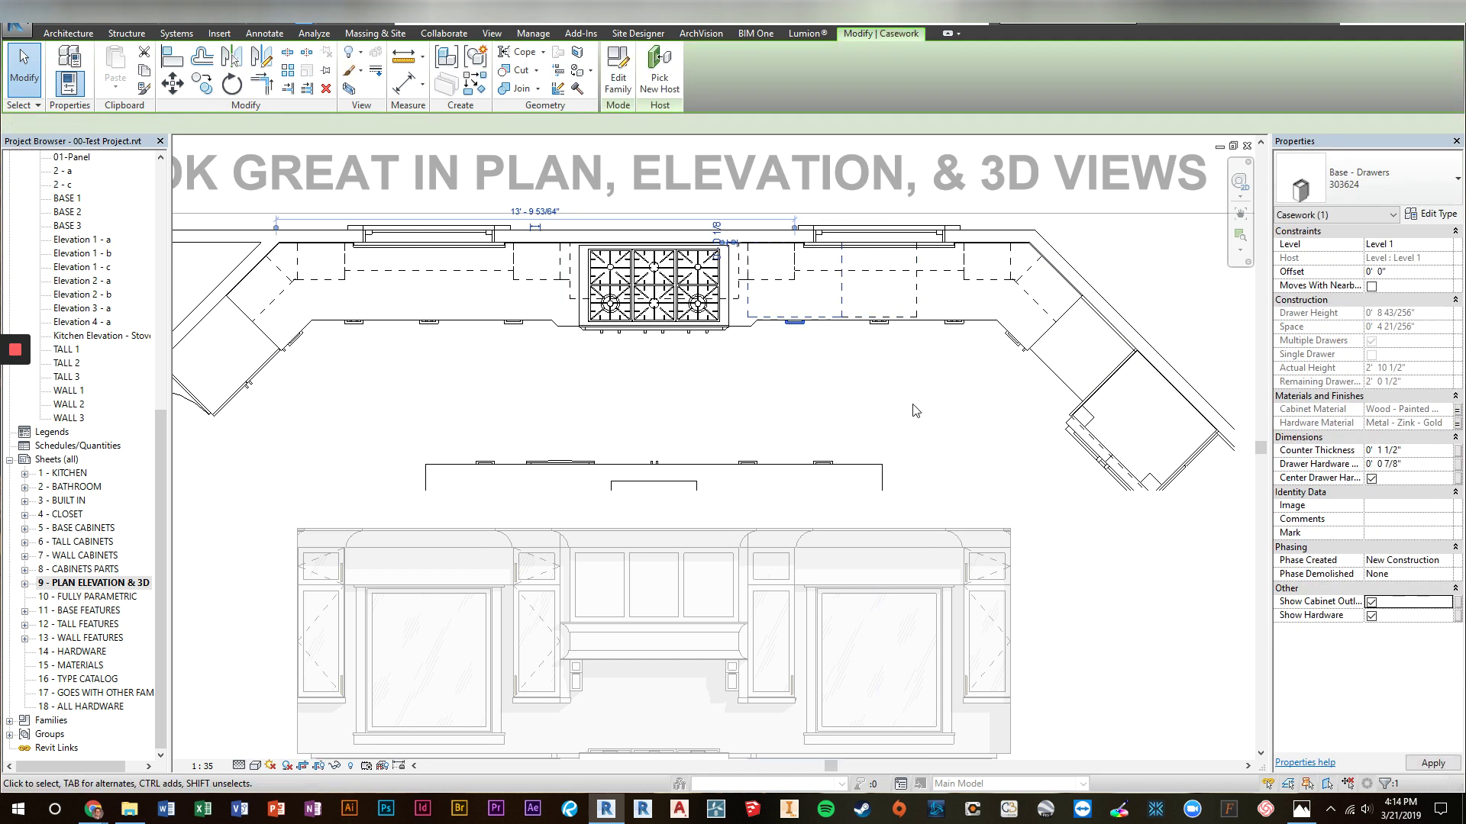
Deactivate the kitchen plan viewport and activate the kitchen elevation viewport on the same sheet
{"action": "scroll", "coordinate": [654, 396], "scroll_direction": "down", "scroll_amount": 2}
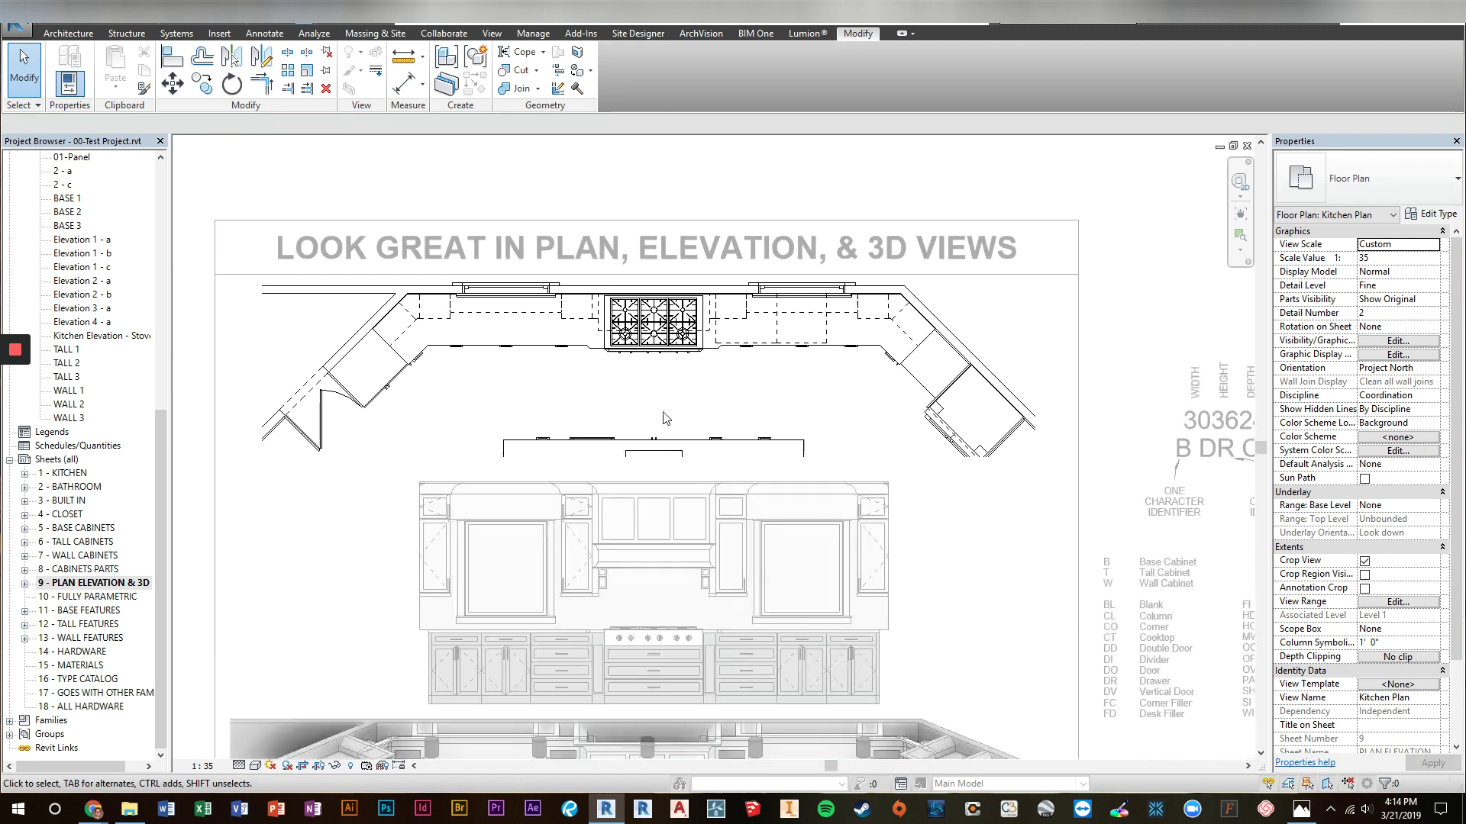
{"action": "double_click", "coordinate": [930, 539]}
{"action": "scroll", "coordinate": [718, 534], "scroll_direction": "up", "scroll_amount": 2}
{"action": "middle_click_drag", "start_coordinate": [731, 546], "coordinate": [744, 409]}
{"action": "scroll", "coordinate": [744, 409], "scroll_direction": "up", "scroll_amount": 4}
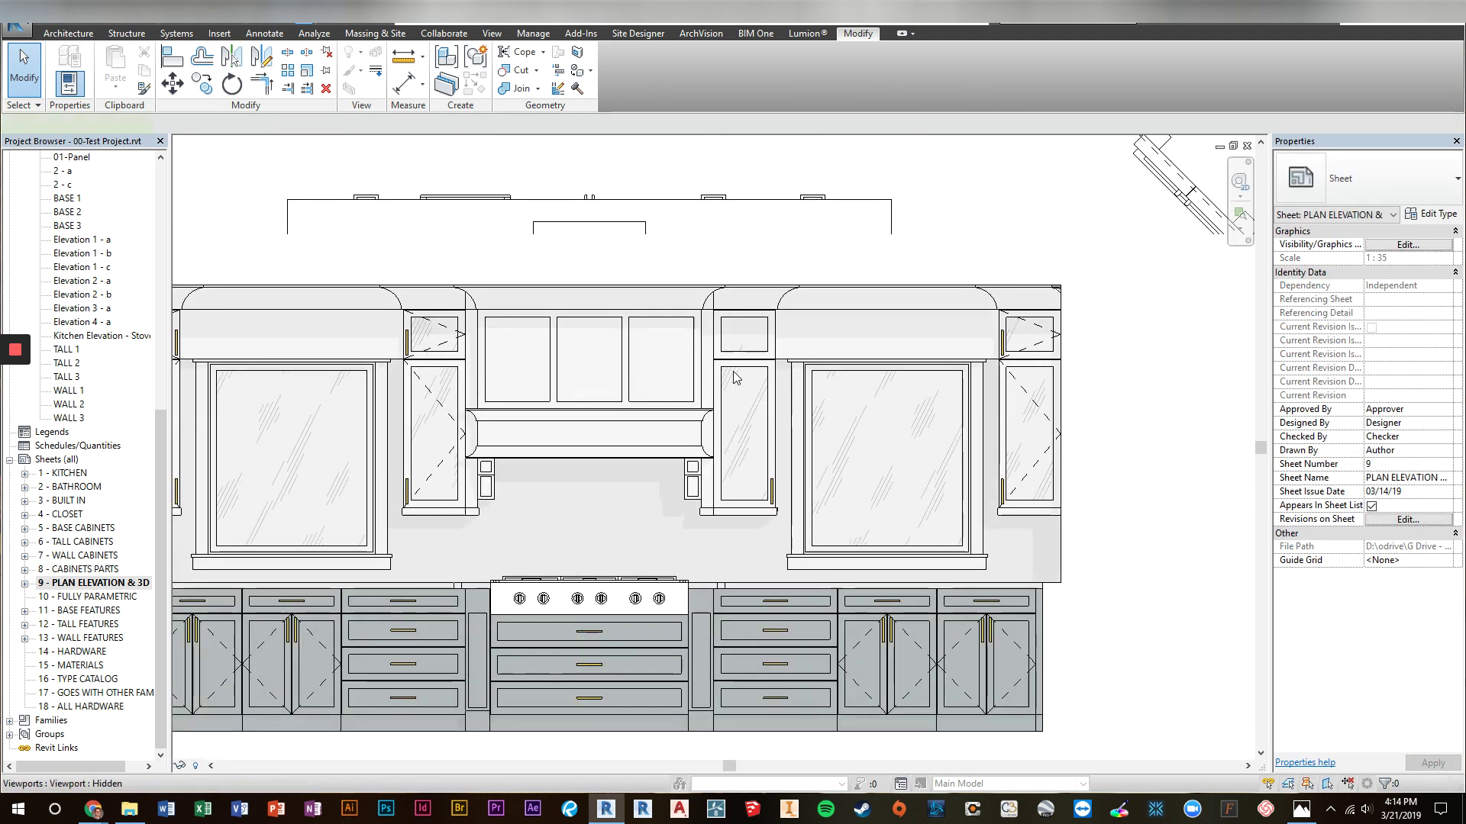
{"action": "double_click", "coordinate": [732, 371]}
Show door swing and hardware on the 151212 wall cabinet beside the stove hood, and door swing on the 153612 cabinet below it
{"action": "left_click", "coordinate": [772, 334]}
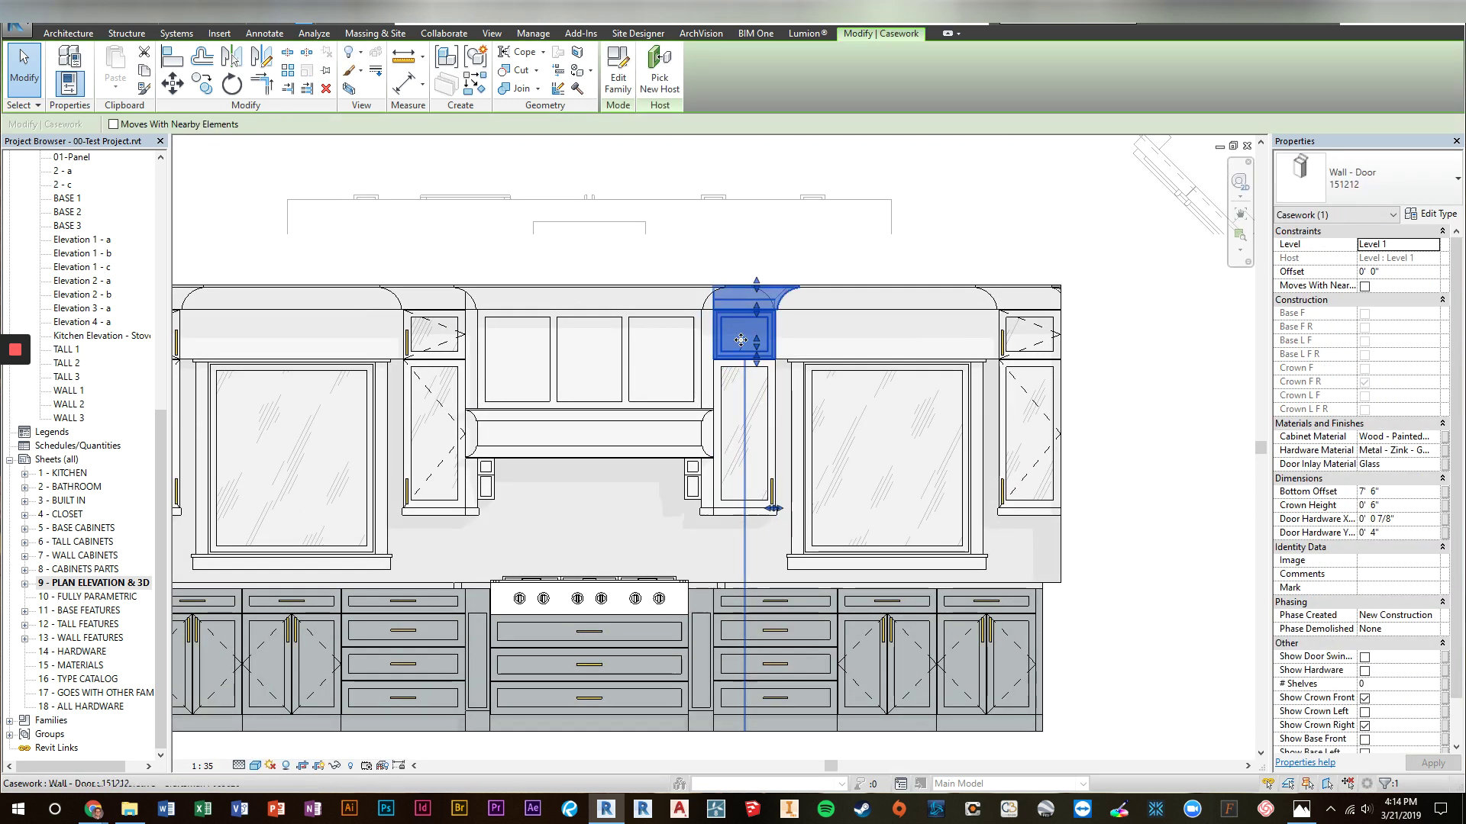
{"action": "left_click", "coordinate": [774, 600]}
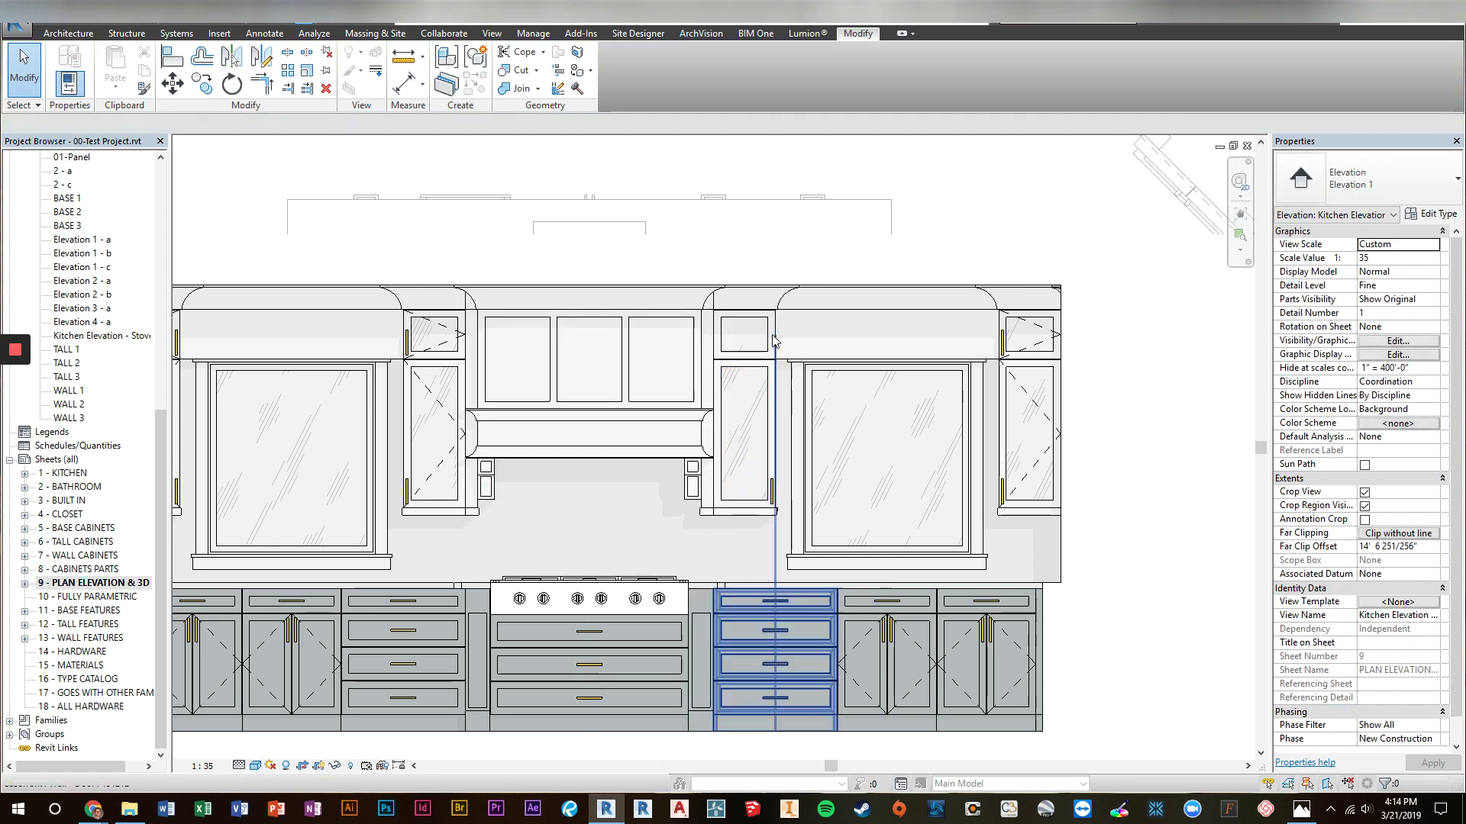
{"action": "left_click", "coordinate": [744, 321]}
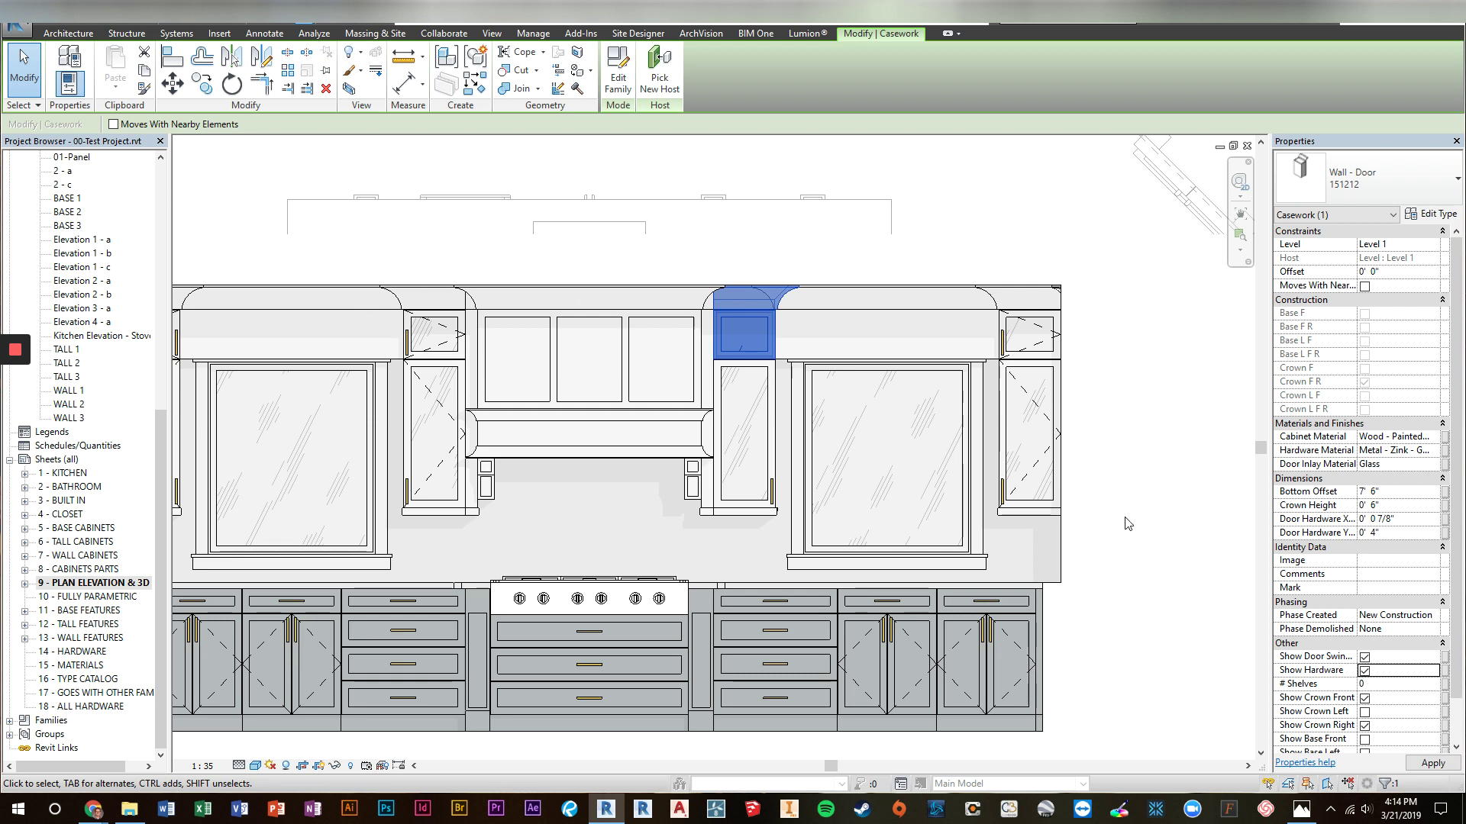
{"action": "left_click", "coordinate": [744, 442]}
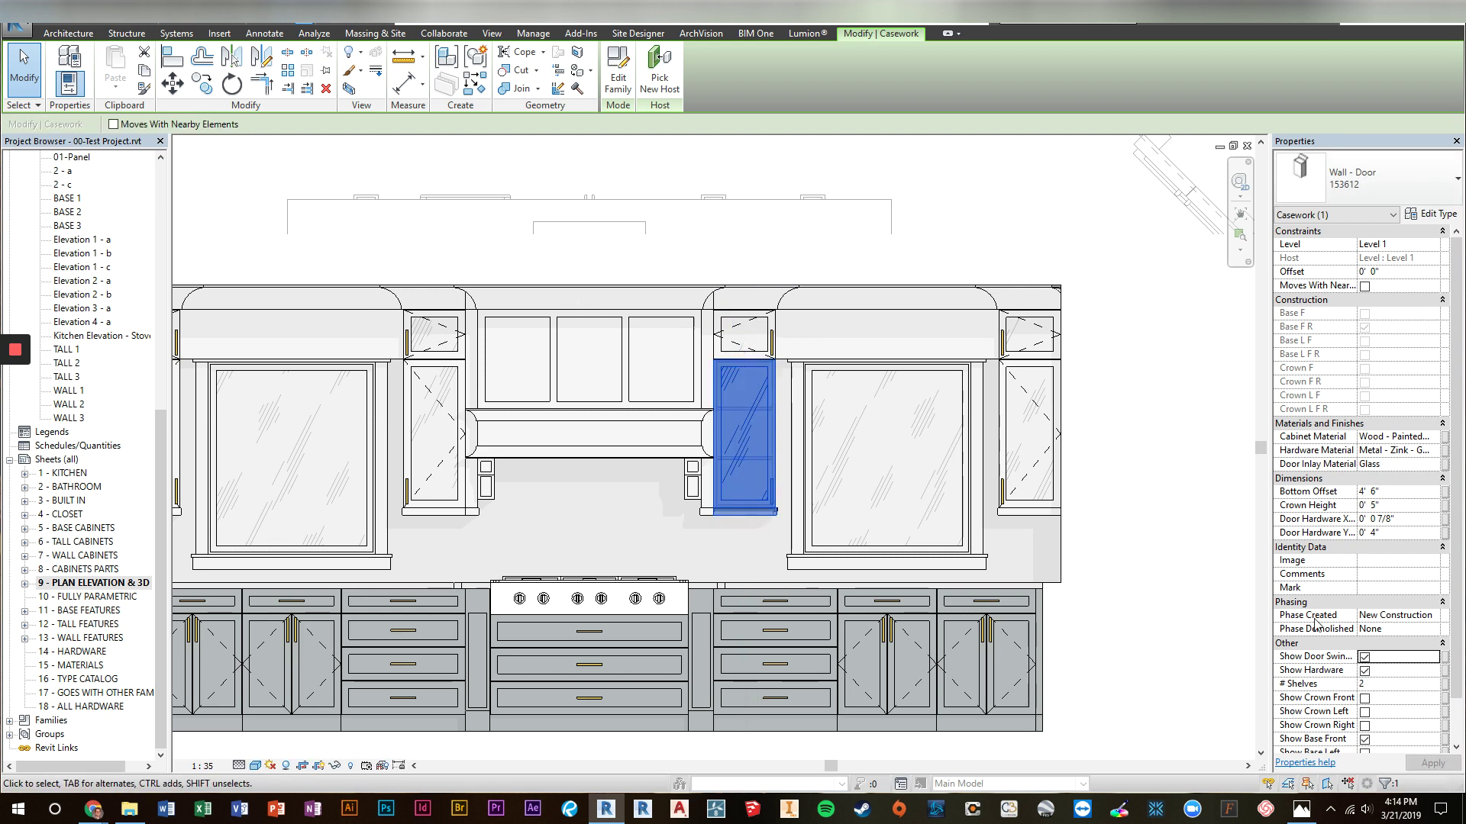
{"action": "key", "text": "Escape"}
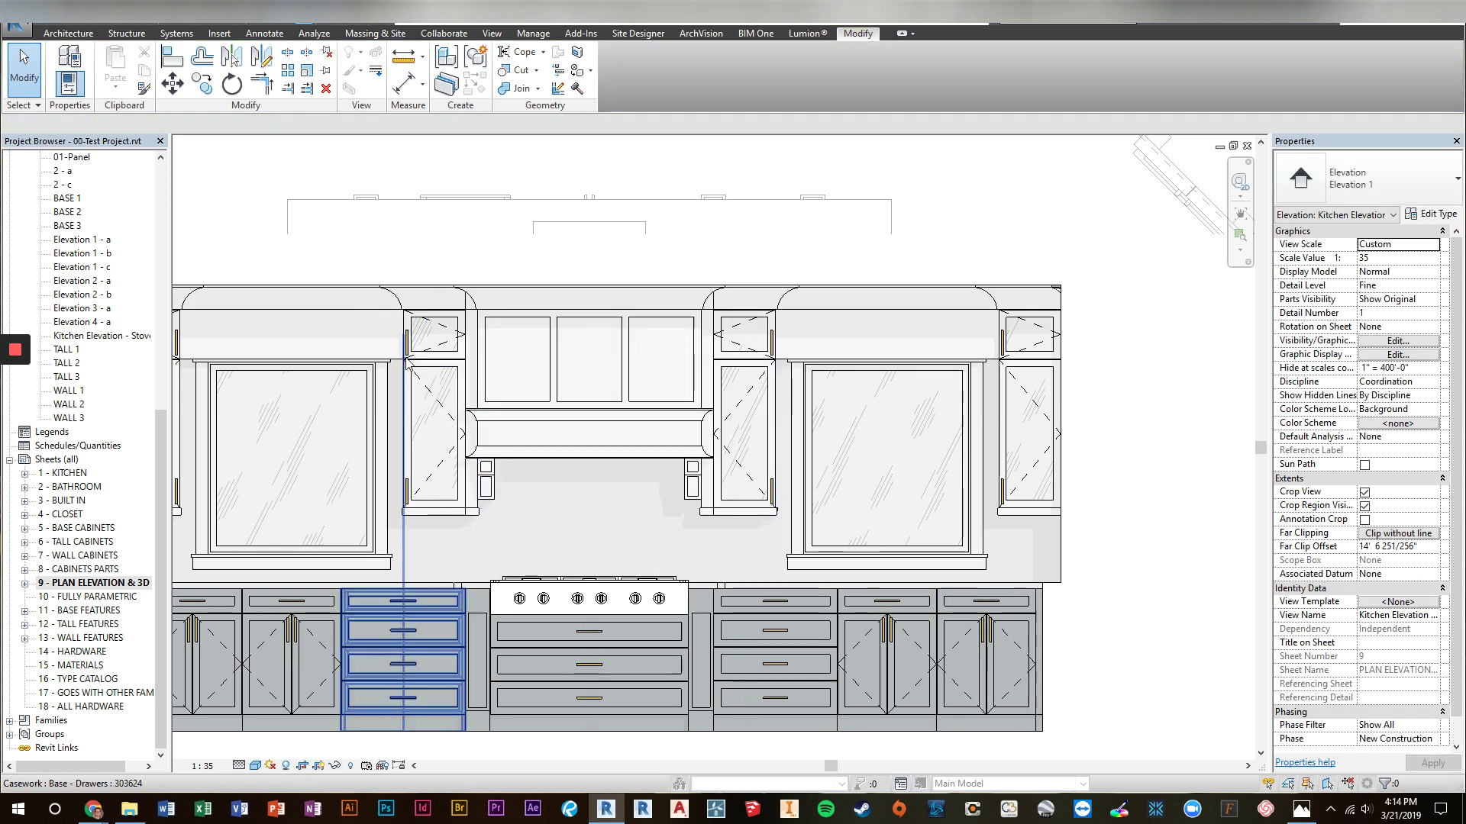
Hide the door swing lines on the two 153612 wall cabinets flanking the stove hood
{"action": "left_click", "coordinate": [458, 419]}
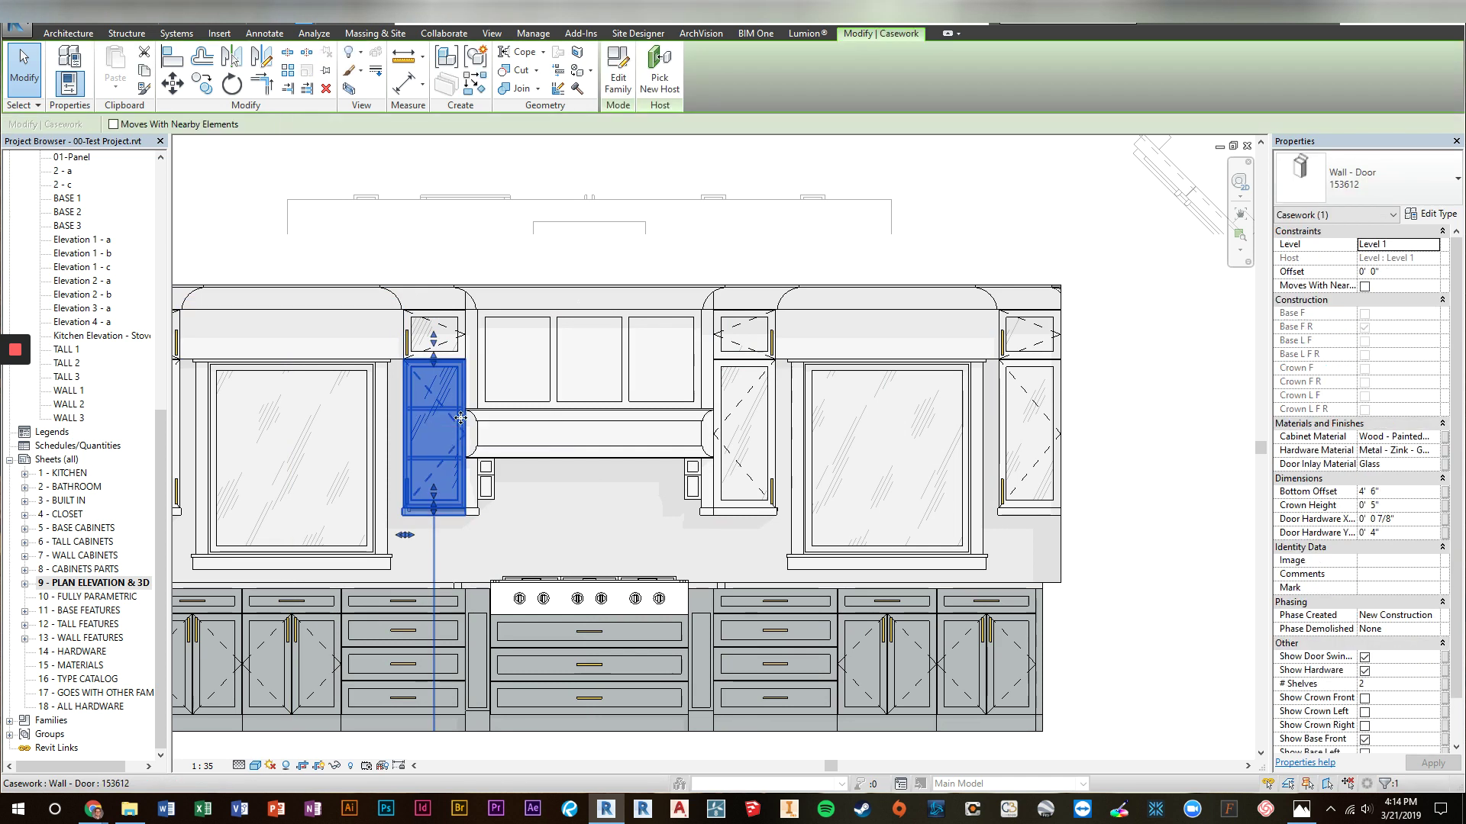
{"action": "left_click", "coordinate": [747, 443], "text": "ctrl"}
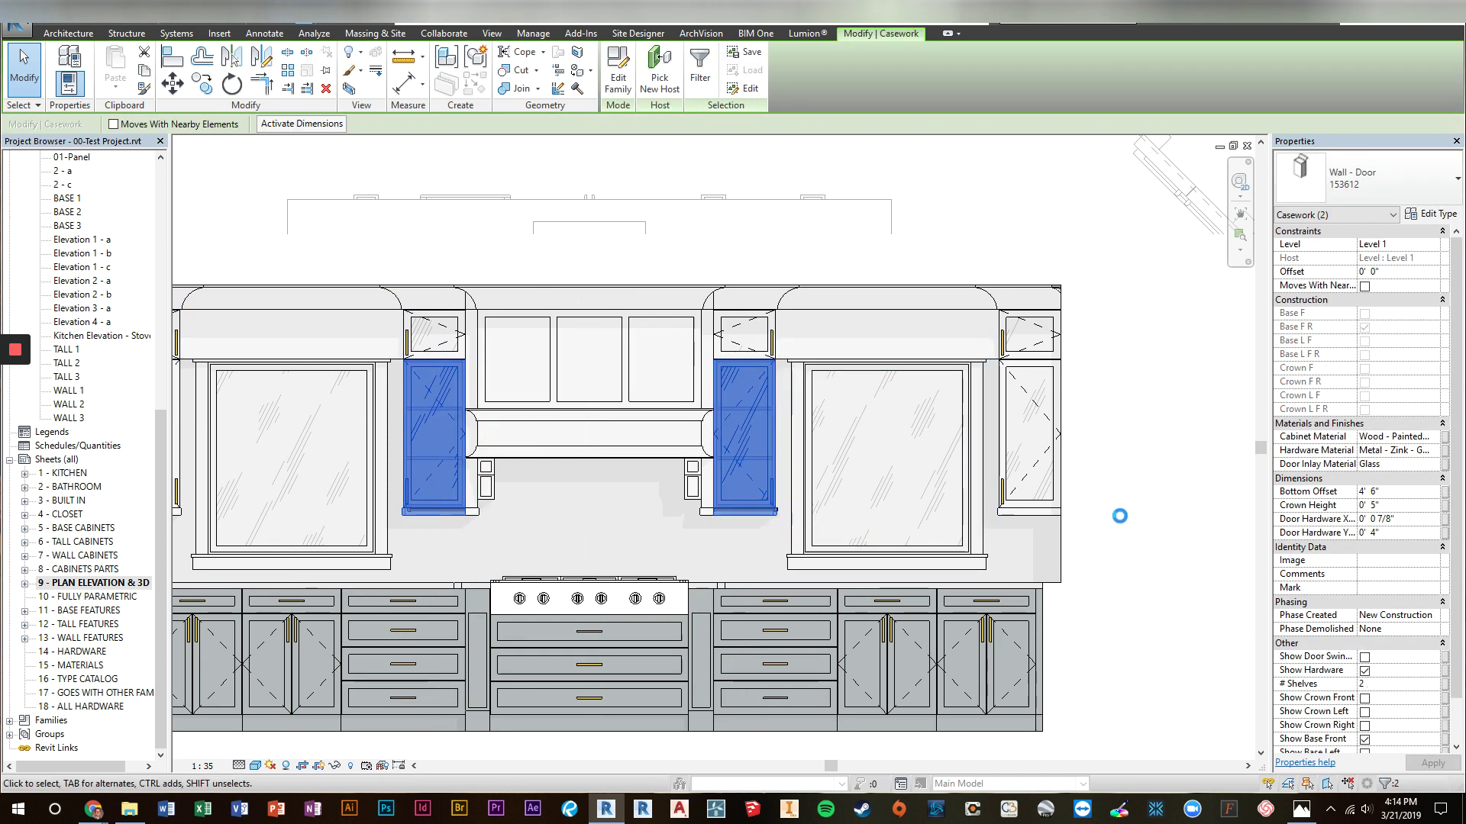
{"action": "key", "text": "Escape"}
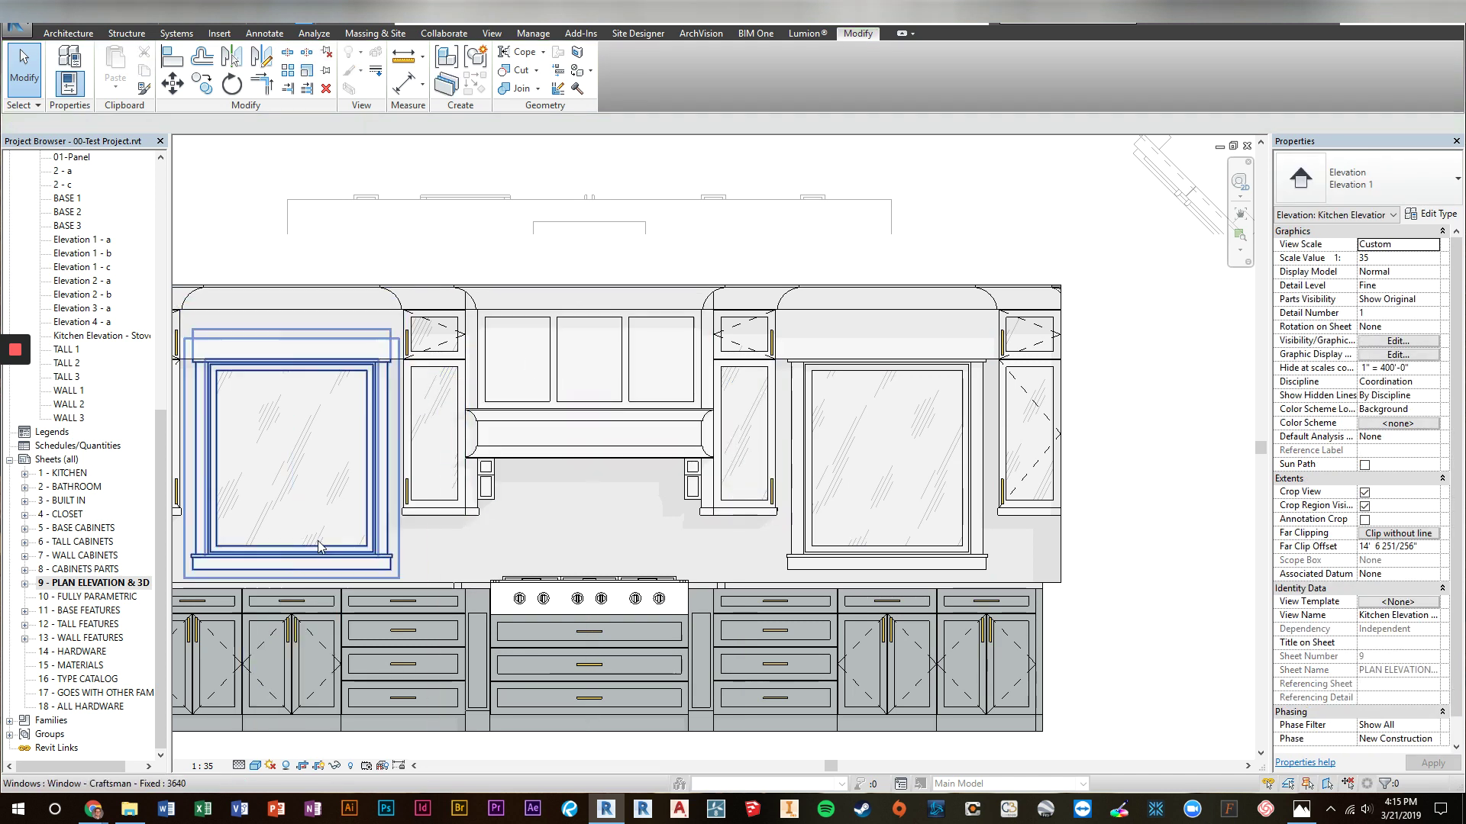
Examine the cabinet naming legend on the sheet, comparing its size and type codes with the 153612 wall door cabinet in the elevation
{"action": "middle_click_drag", "start_coordinate": [330, 559], "coordinate": [382, 556]}
{"action": "scroll", "coordinate": [1083, 419], "scroll_direction": "down", "scroll_amount": 2}
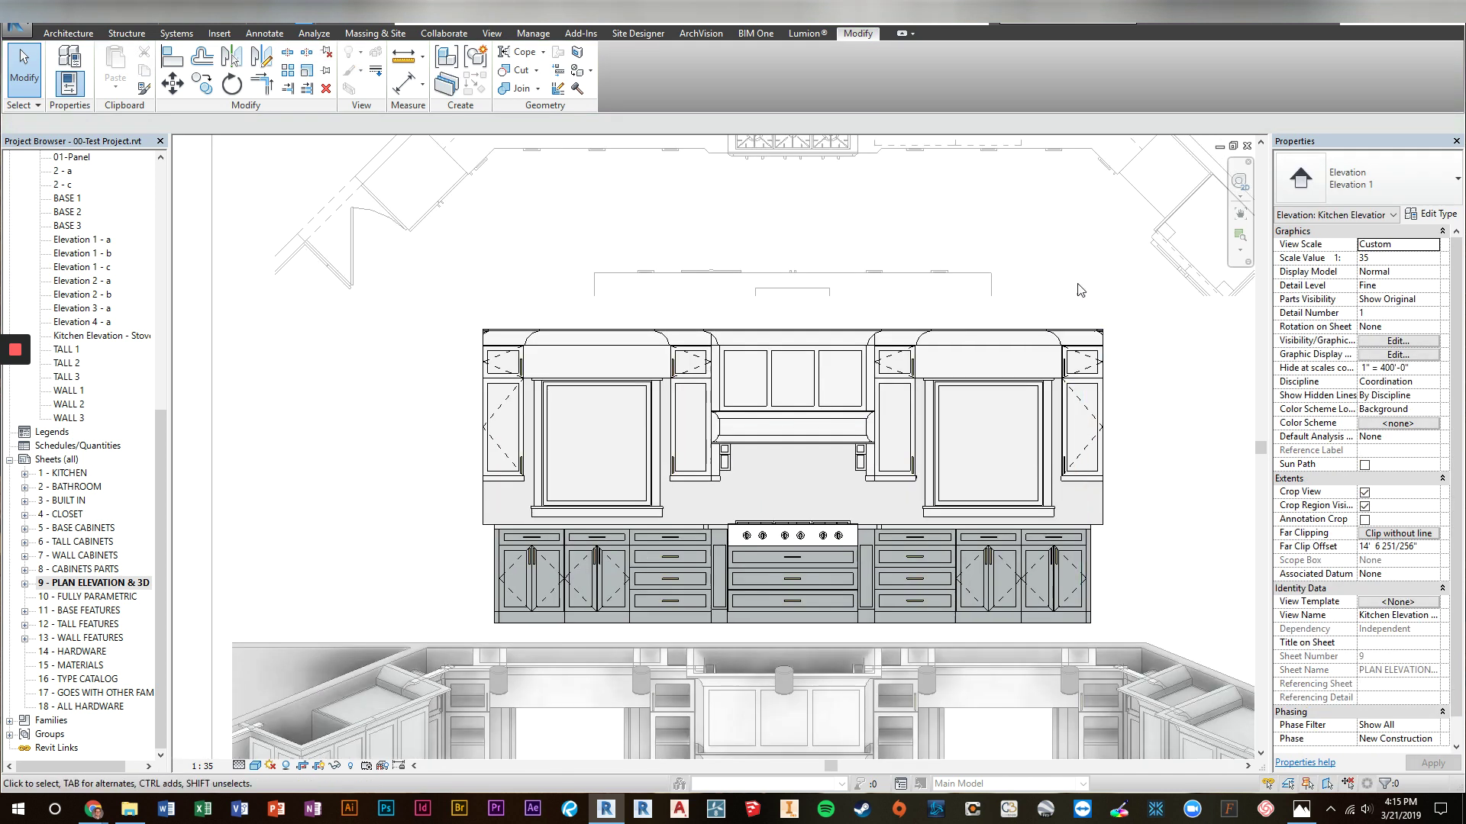
{"action": "middle_click_drag", "start_coordinate": [1068, 255], "coordinate": [923, 335]}
{"action": "scroll", "coordinate": [923, 344], "scroll_direction": "down", "scroll_amount": 2}
{"action": "middle_click_drag", "start_coordinate": [999, 447], "coordinate": [769, 443]}
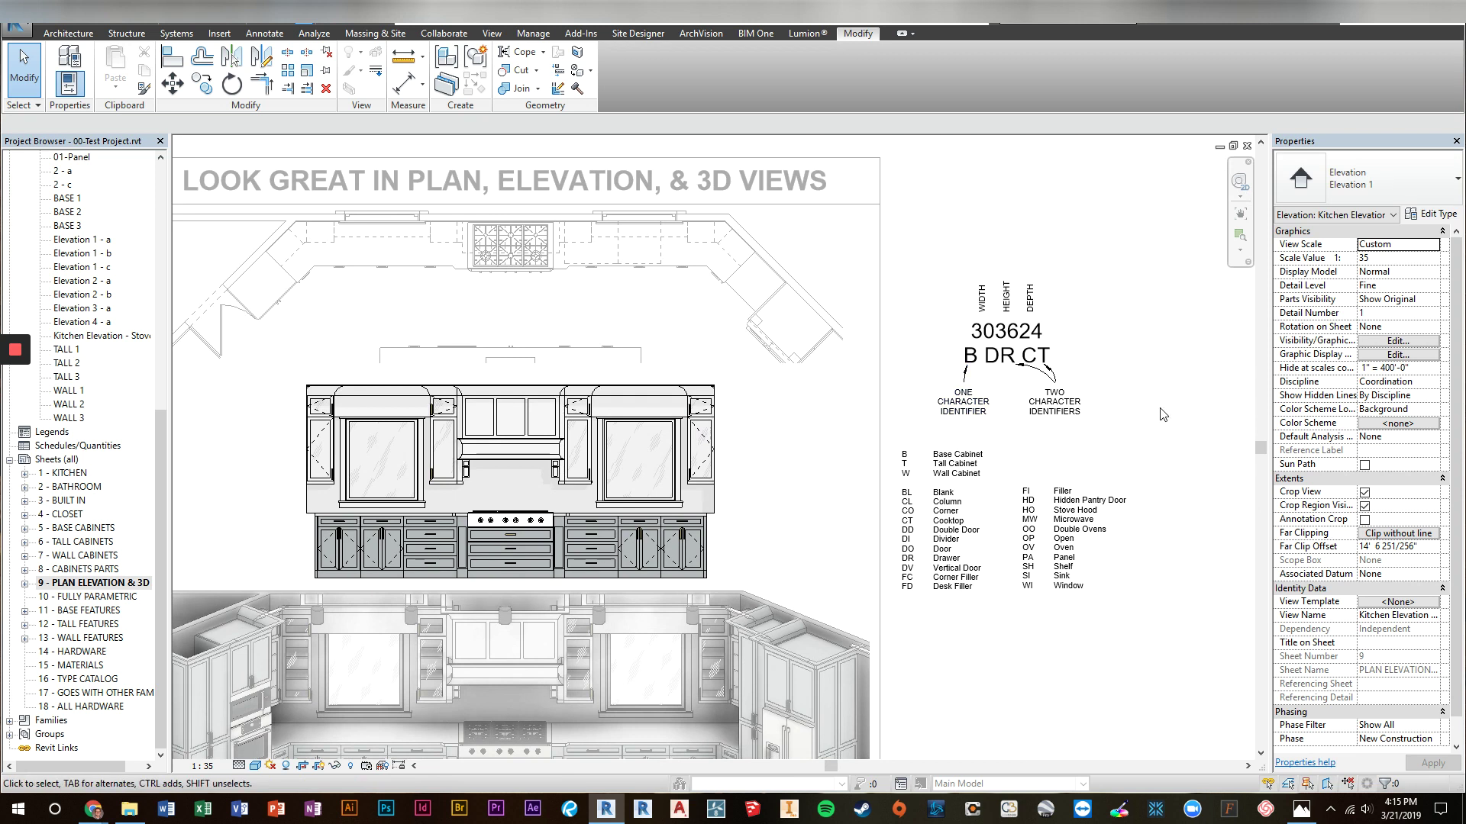
{"action": "scroll", "coordinate": [990, 394], "scroll_direction": "up", "scroll_amount": 3}
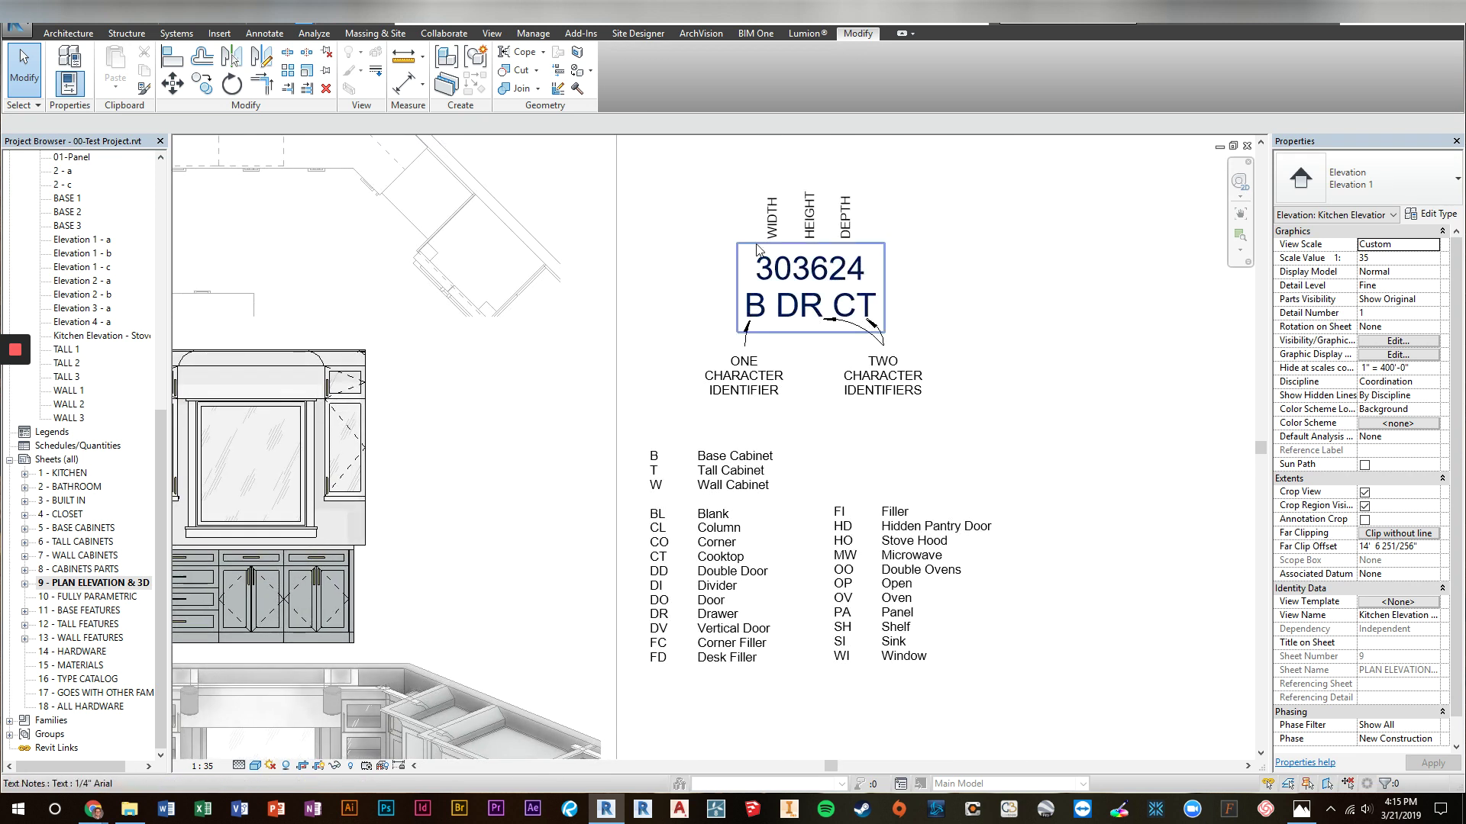
{"action": "scroll", "coordinate": [634, 419], "scroll_direction": "down", "scroll_amount": 1}
{"action": "middle_click_drag", "start_coordinate": [634, 419], "coordinate": [700, 418]}
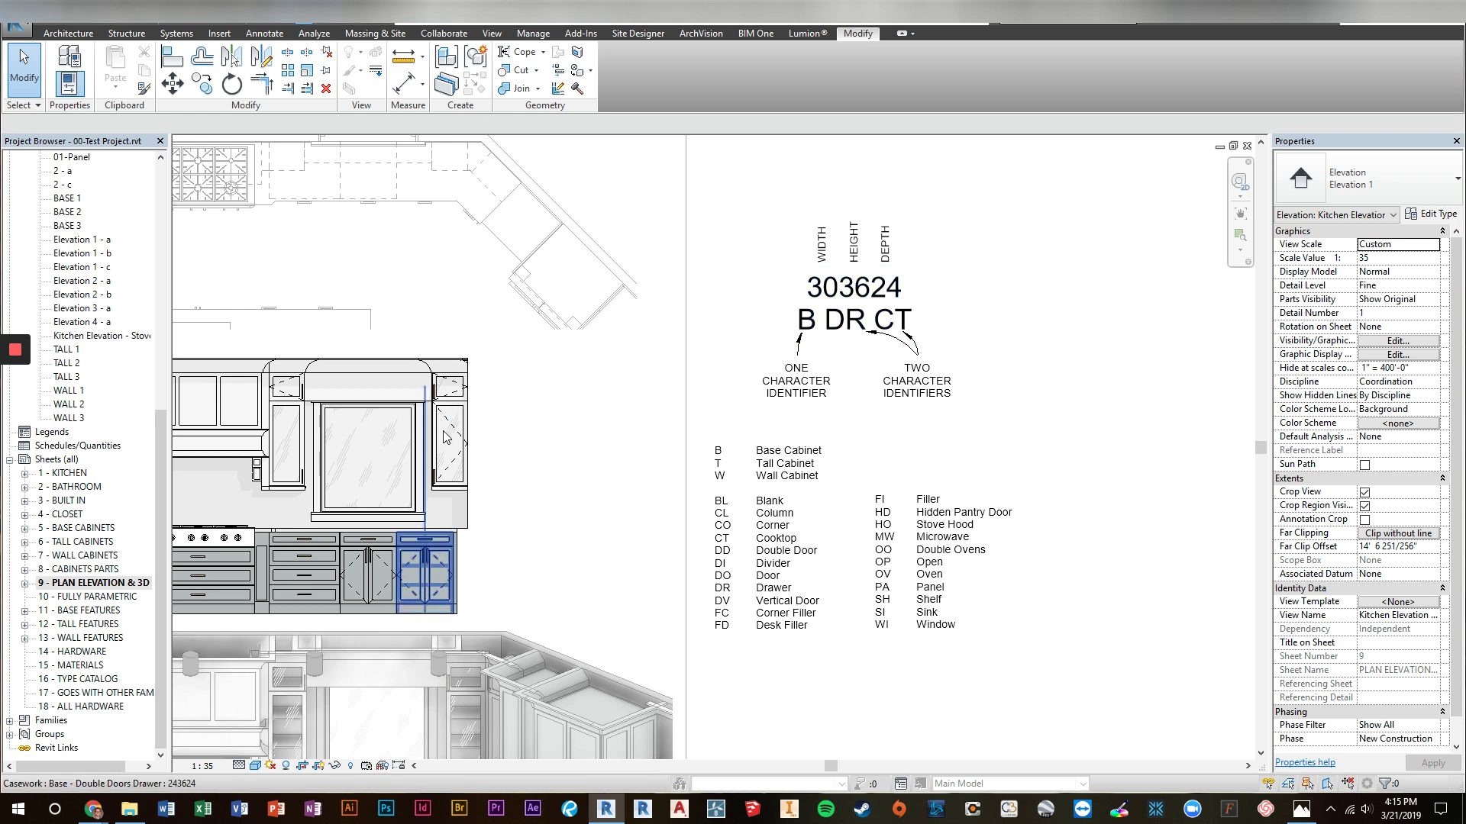
{"action": "left_click", "coordinate": [456, 456]}
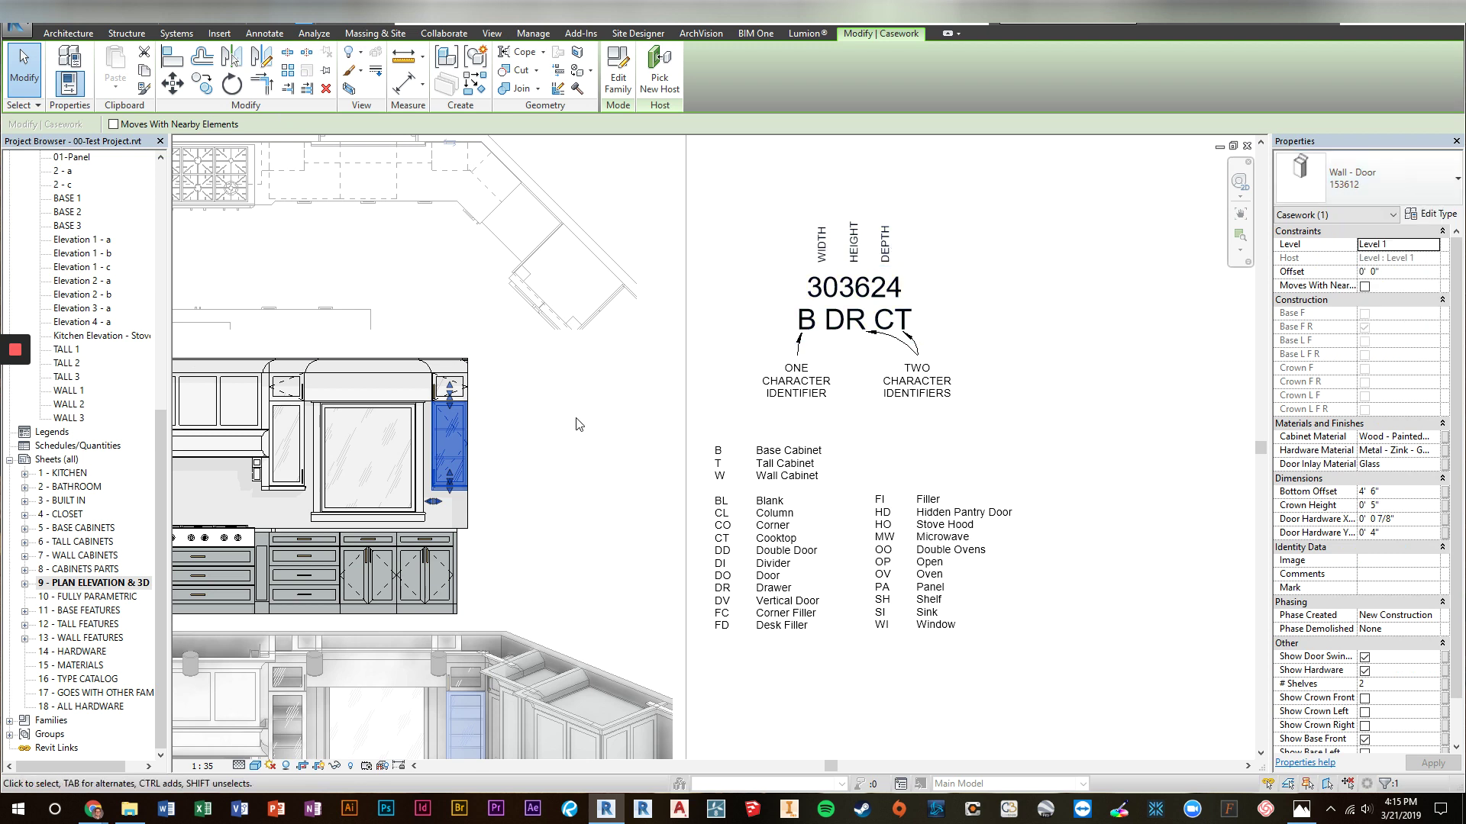
{"action": "middle_click_drag", "start_coordinate": [576, 422], "coordinate": [681, 407]}
{"action": "left_click", "coordinate": [839, 353]}
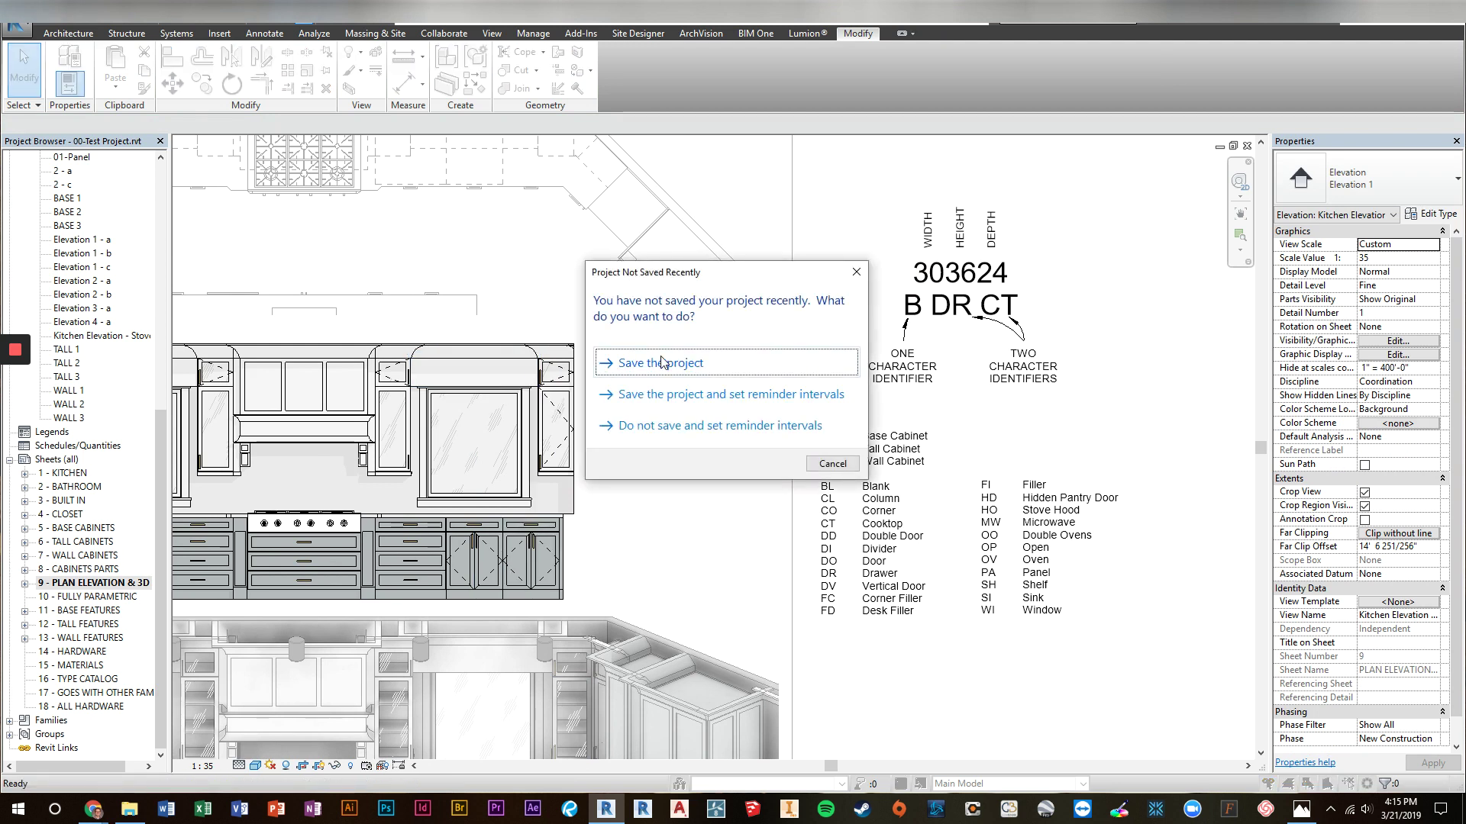
Dismiss the save reminder and tag the two upper wall door cabinets, the window cabinet between them, the filler and the end base cabinet
{"action": "left_click", "coordinate": [855, 276]}
{"action": "left_click", "coordinate": [556, 373]}
{"action": "left_click", "coordinate": [477, 374]}
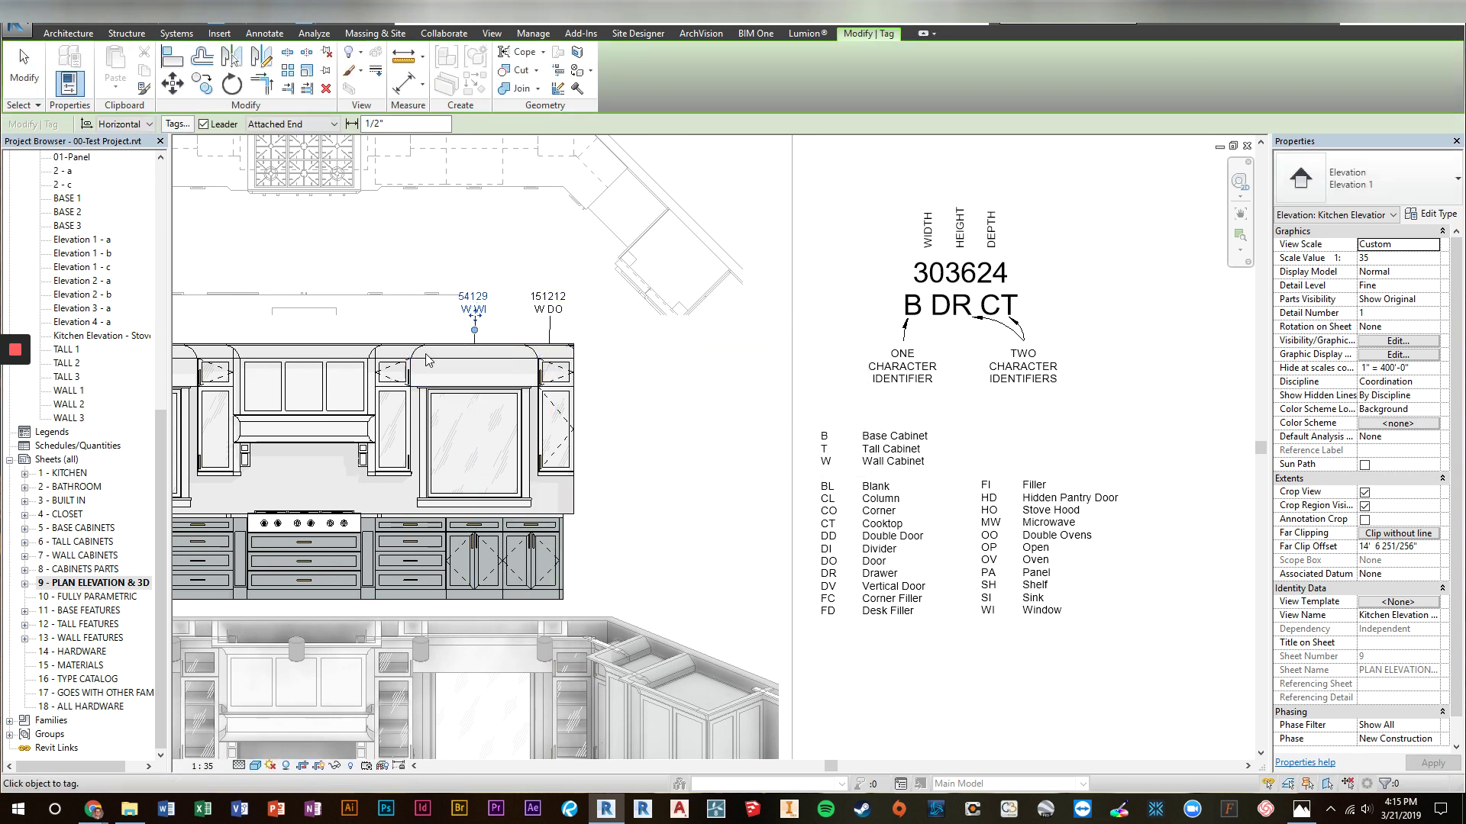
{"action": "left_click", "coordinate": [394, 374]}
{"action": "left_click", "coordinate": [572, 480]}
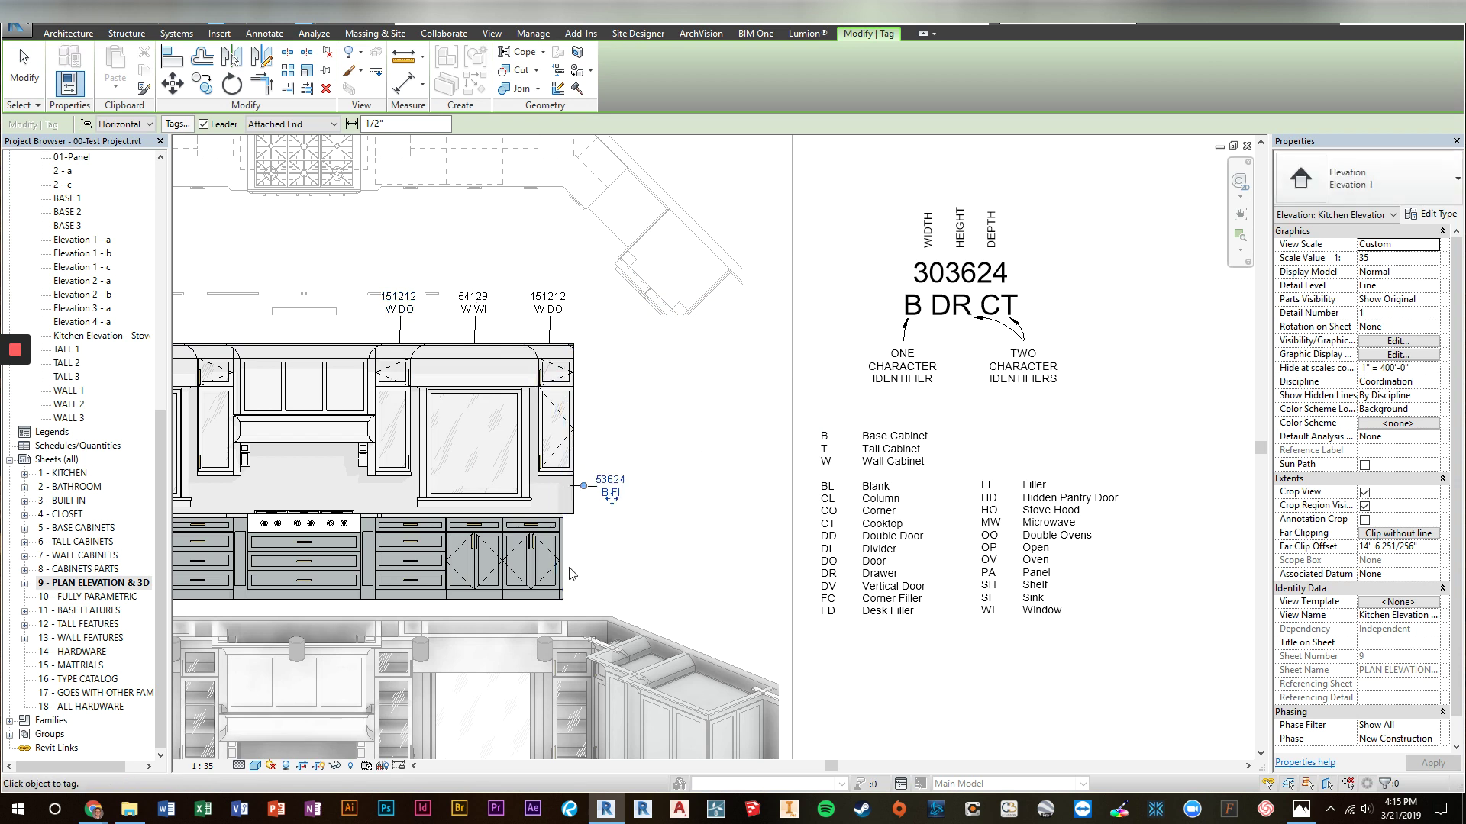
{"action": "key", "text": "Escape"}
Compare the size and type codes in the new elevation tags with the cabinet naming legend on the sheet
{"action": "scroll", "coordinate": [368, 306], "scroll_direction": "up", "scroll_amount": 2}
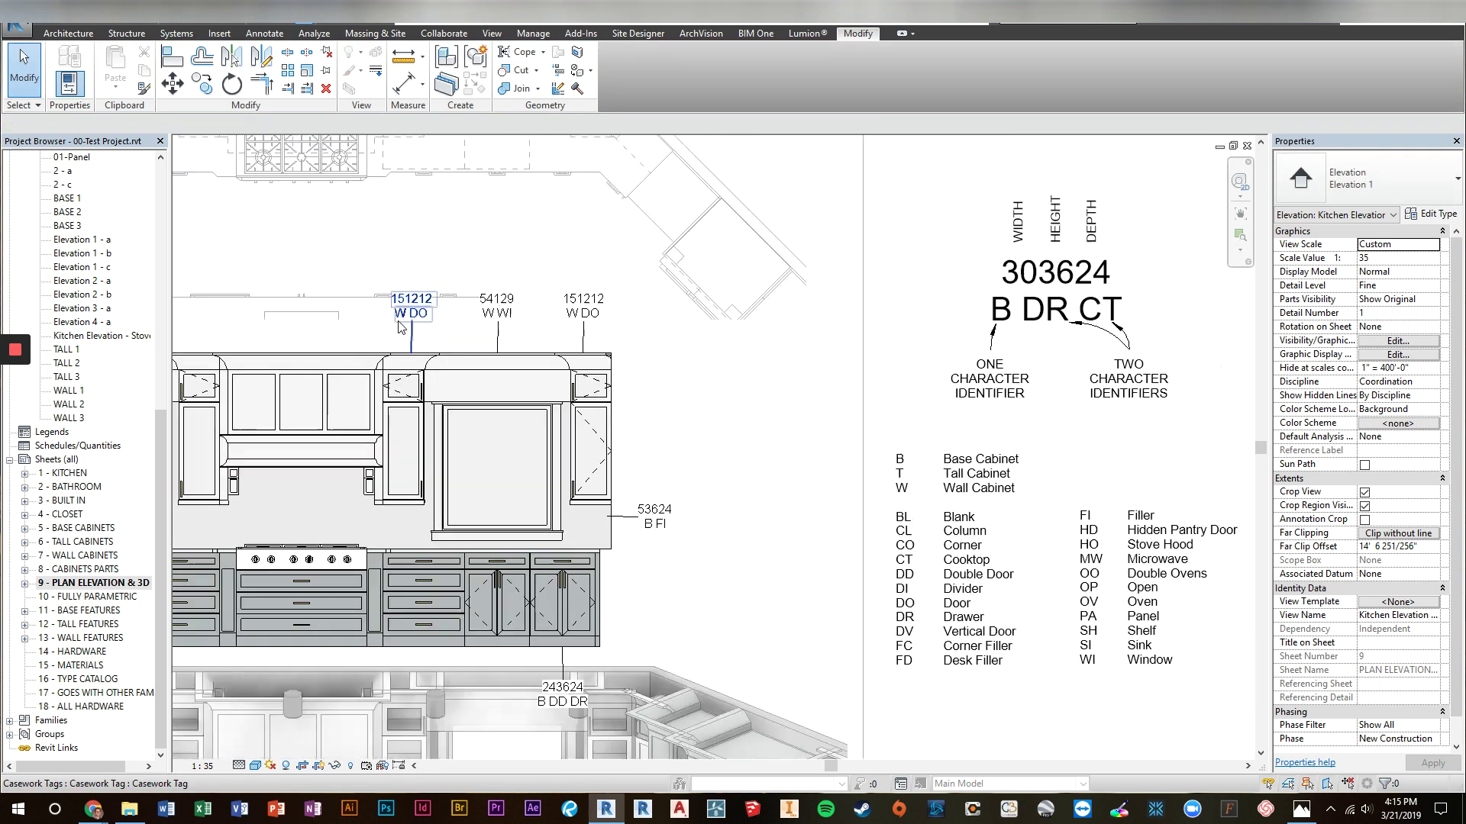
{"action": "scroll", "coordinate": [398, 318], "scroll_direction": "down", "scroll_amount": 1}
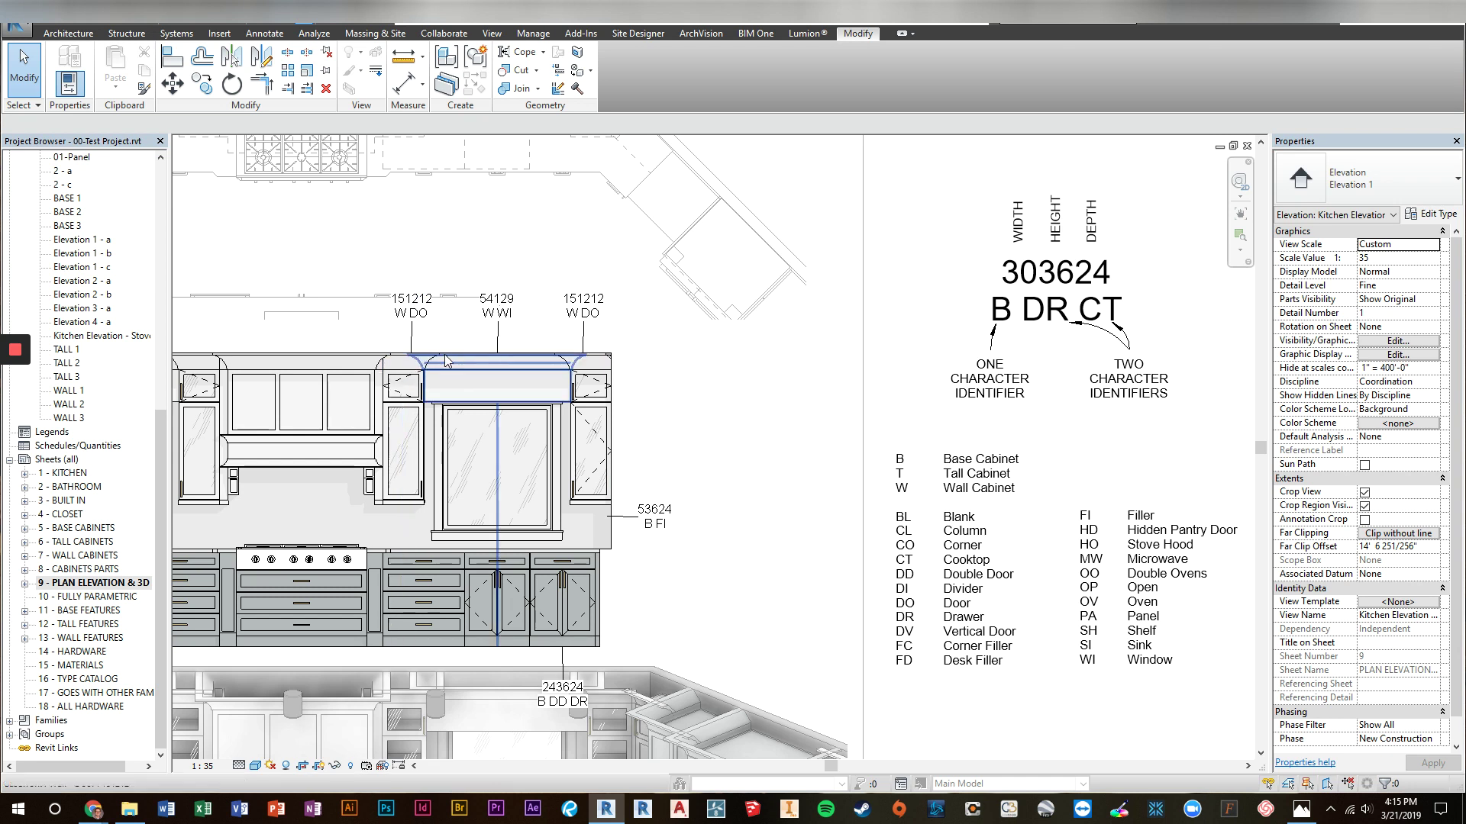
{"action": "middle_click_drag", "start_coordinate": [897, 412], "coordinate": [782, 385]}
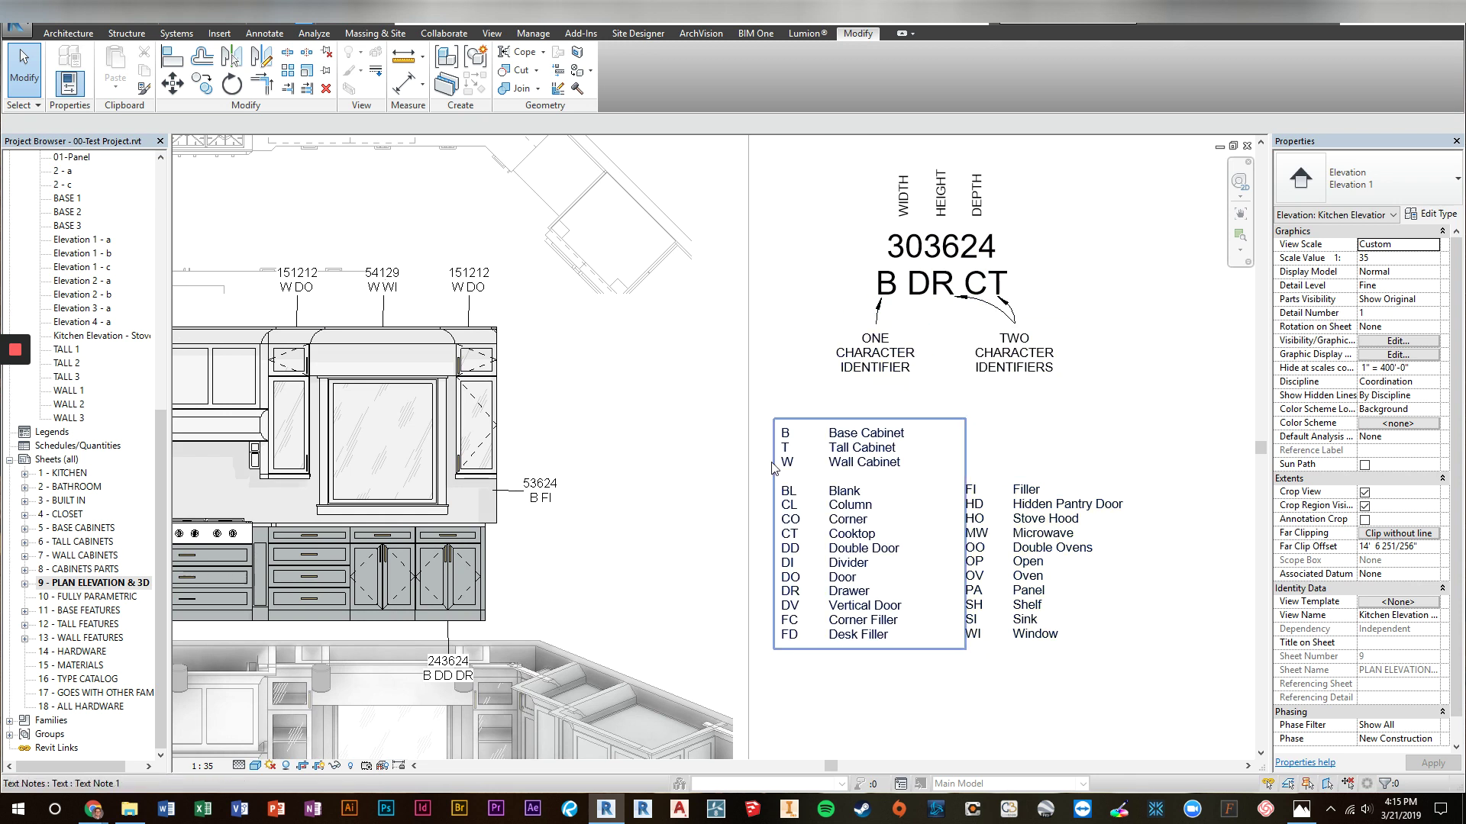
{"action": "scroll", "coordinate": [883, 401], "scroll_direction": "down", "scroll_amount": 2}
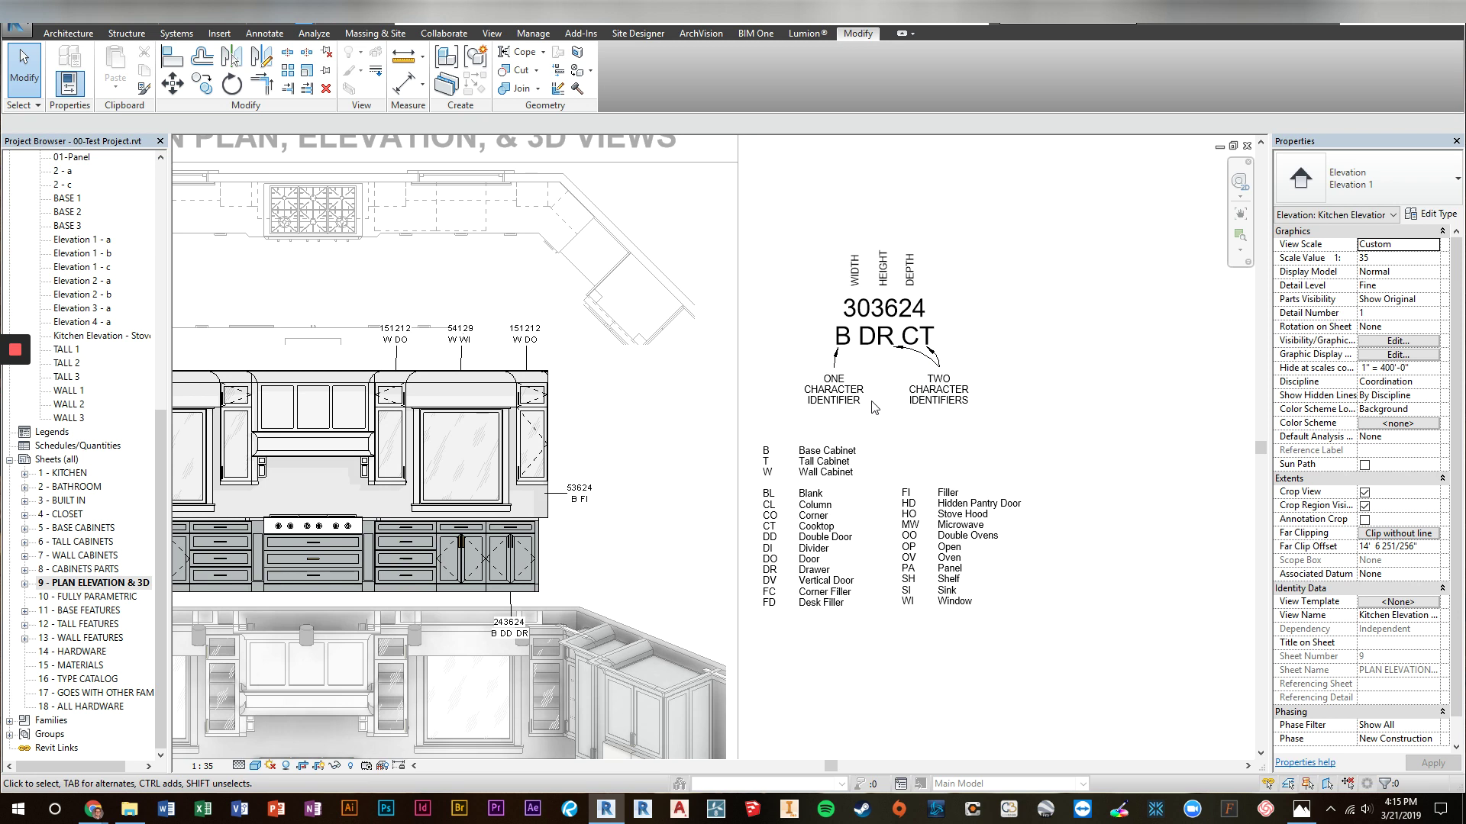
{"action": "scroll", "coordinate": [874, 406], "scroll_direction": "down", "scroll_amount": 3}
{"action": "middle_click_drag", "start_coordinate": [664, 389], "coordinate": [700, 420]}
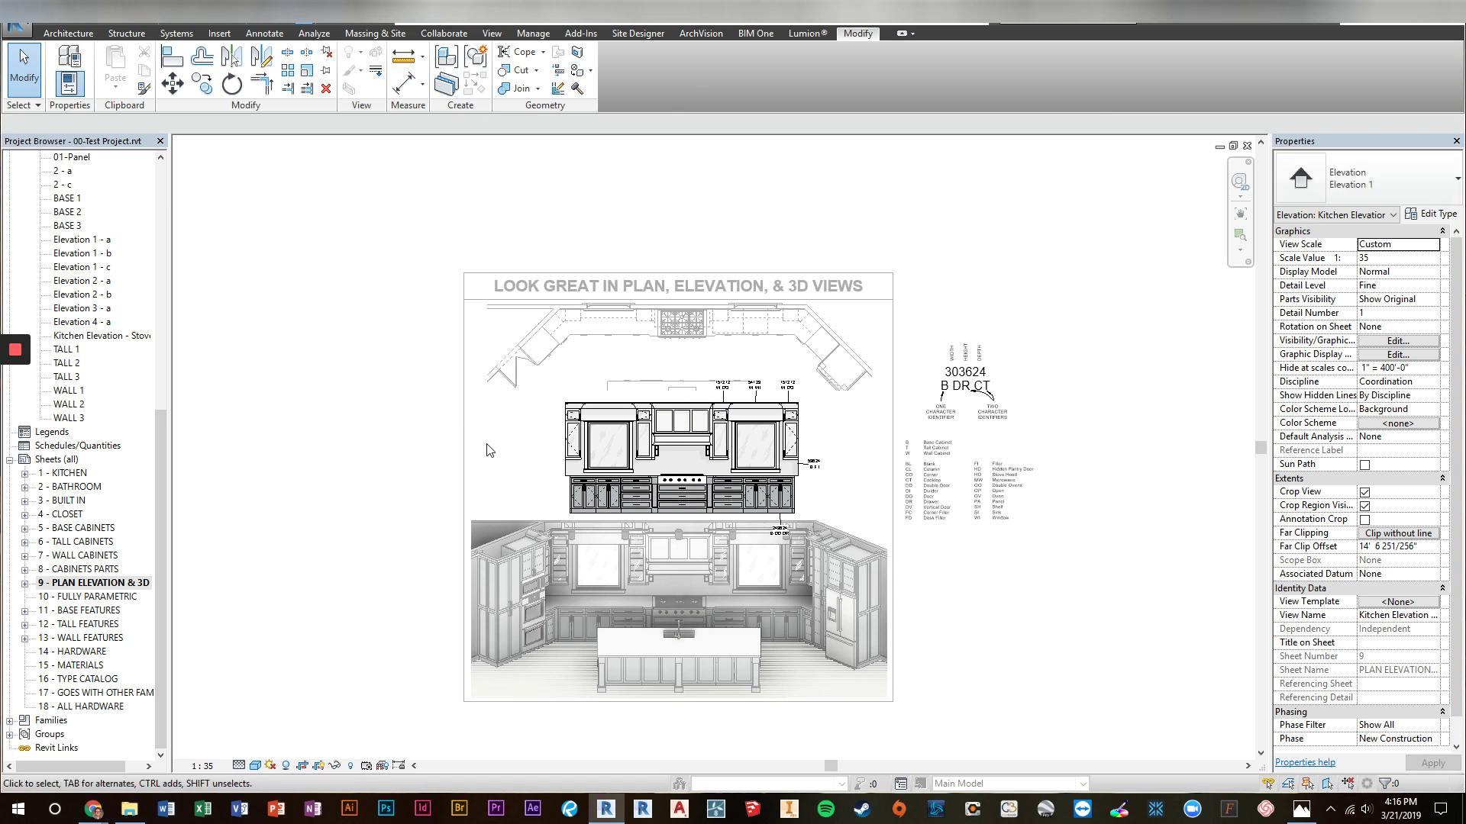
Start loading the Base - Door.rfa family from the 1-Craftsman folder in Millwork Test to open its type catalog
{"action": "key", "text": "f"}
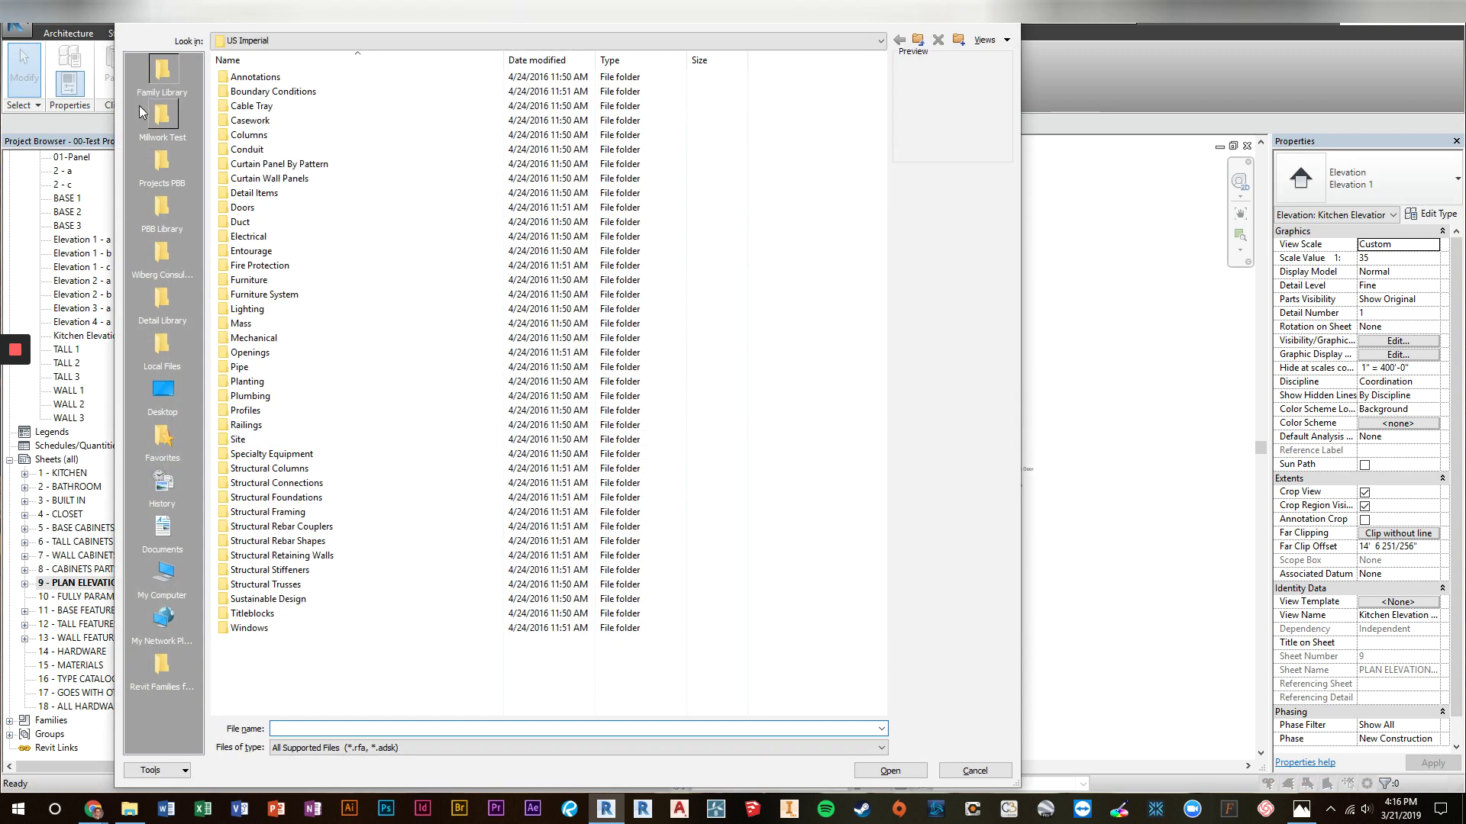
{"action": "left_click", "coordinate": [157, 116]}
{"action": "double_click", "coordinate": [264, 90]}
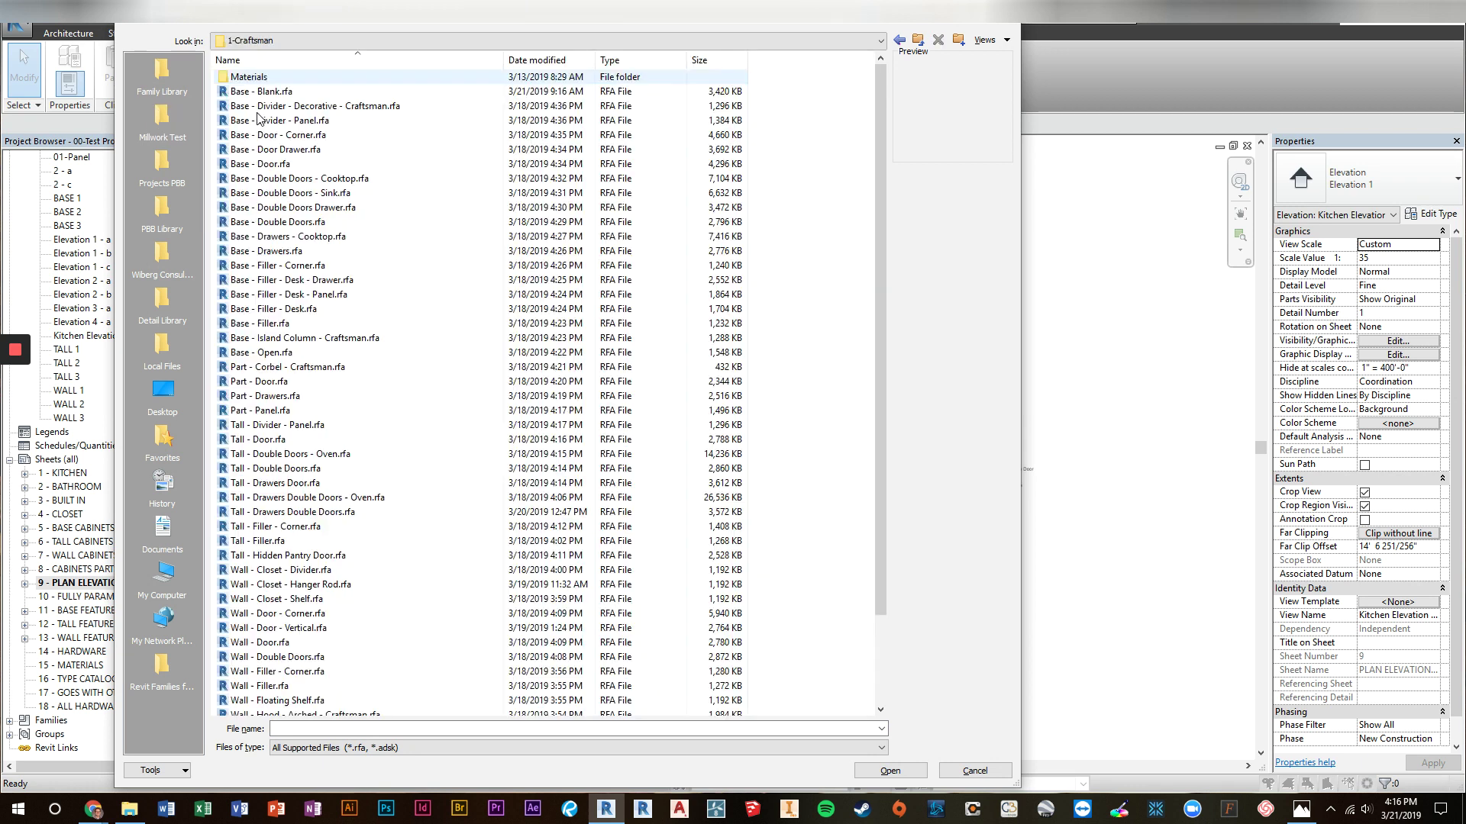
{"action": "double_click", "coordinate": [264, 166]}
Review the base door cabinet types and their dimensions in the type catalog, and cancel loading the family
{"action": "left_click_drag", "start_coordinate": [357, 124], "coordinate": [355, 266]}
{"action": "left_click", "coordinate": [354, 123]}
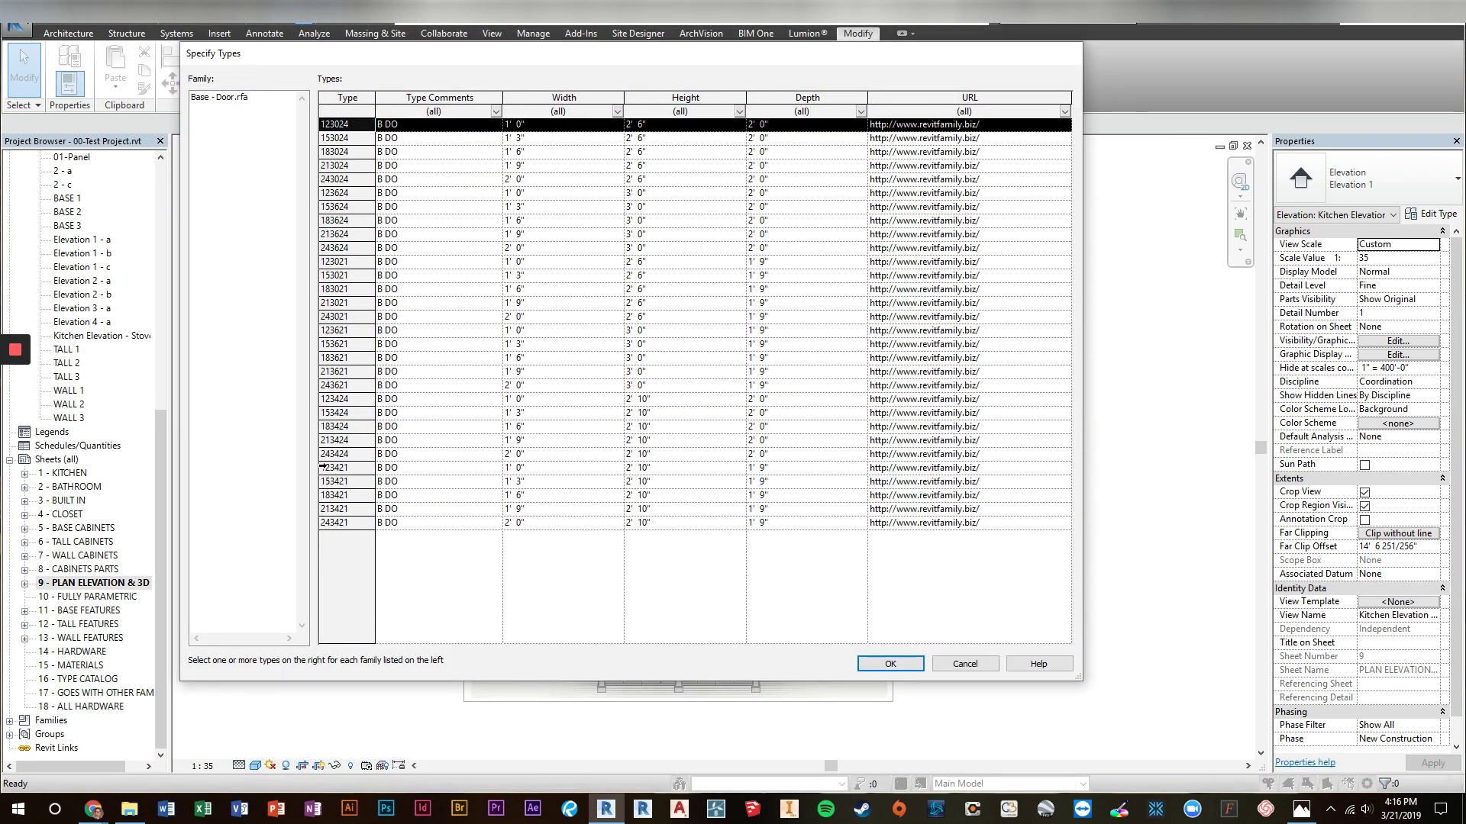
{"action": "left_click_drag", "start_coordinate": [345, 126], "coordinate": [341, 247]}
{"action": "left_click", "coordinate": [338, 123]}
{"action": "left_click", "coordinate": [965, 664]}
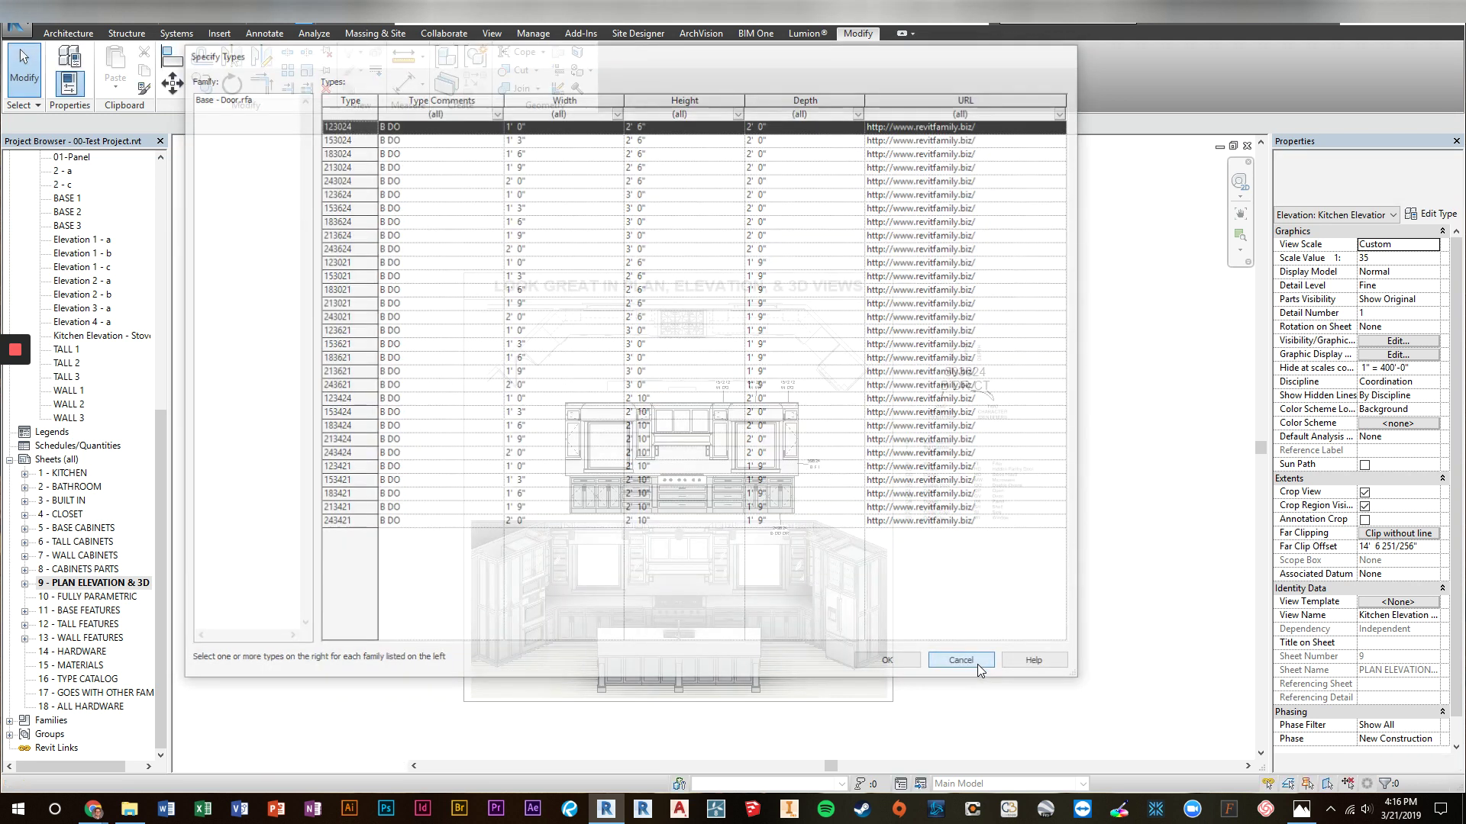
Switch to File Explorer and compare Base - Blank.rfa with its matching Base - Blank.txt file in the 1-Craftsman folder
{"action": "left_click", "coordinate": [129, 808]}
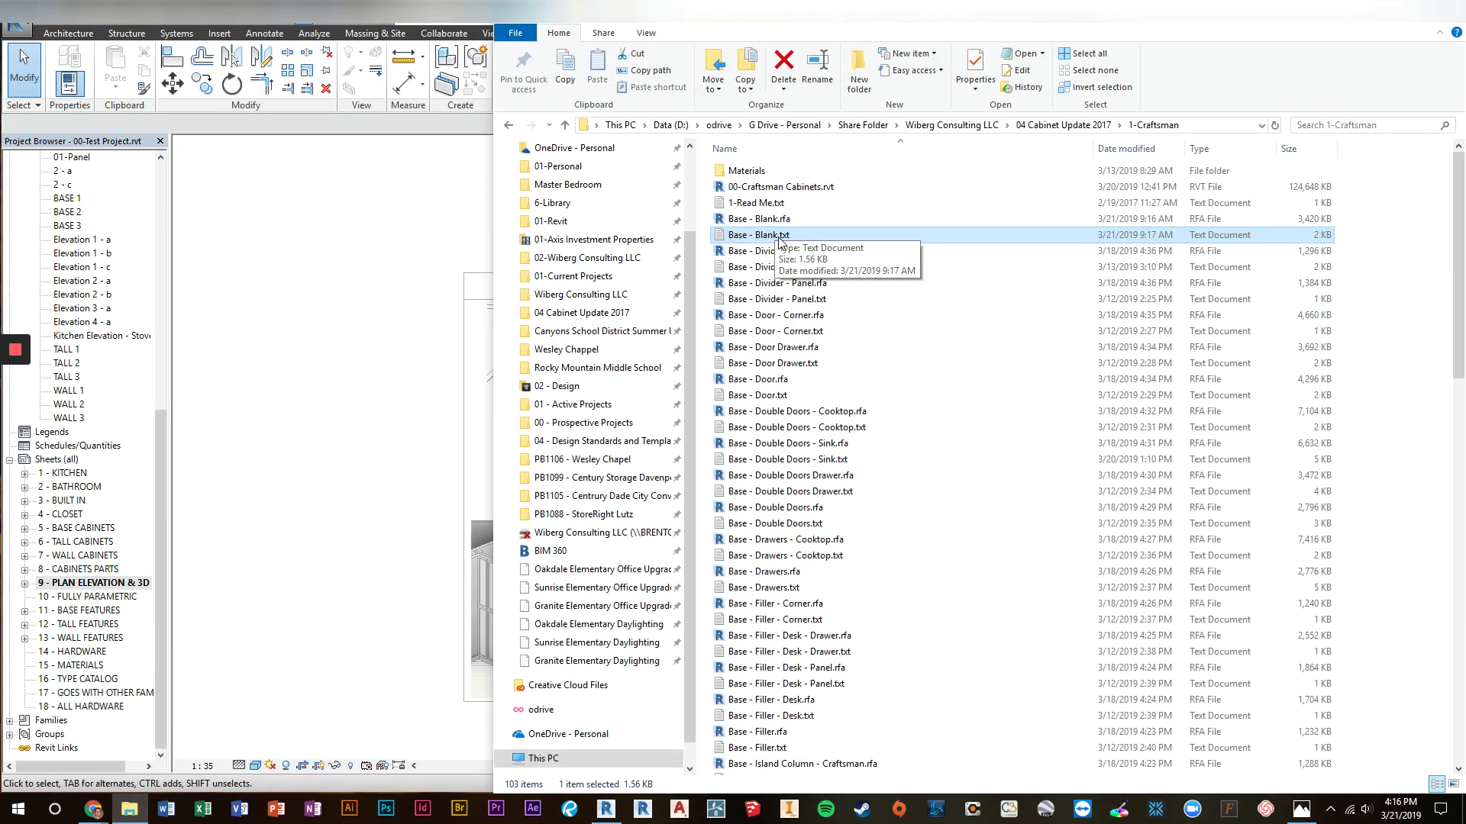
{"action": "left_click", "coordinate": [756, 220]}
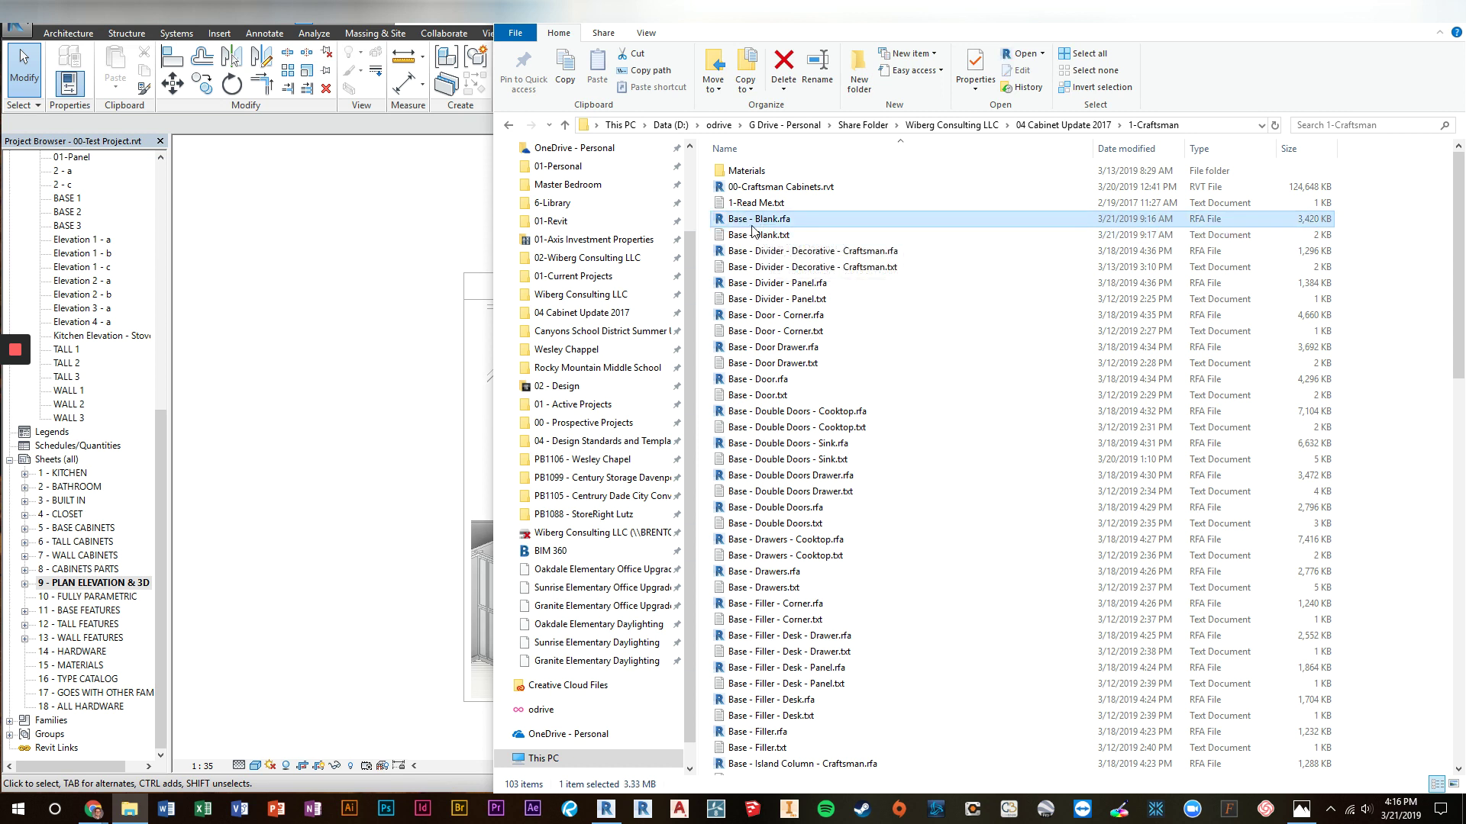
{"action": "left_click", "coordinate": [751, 221]}
{"action": "left_click", "coordinate": [756, 236]}
{"action": "left_click", "coordinate": [755, 222]}
Rename the Base - Blank.txt type catalog file as Base - Blank.csv and accept the extension change
{"action": "left_click", "coordinate": [774, 238]}
{"action": "left_click", "coordinate": [794, 236]}
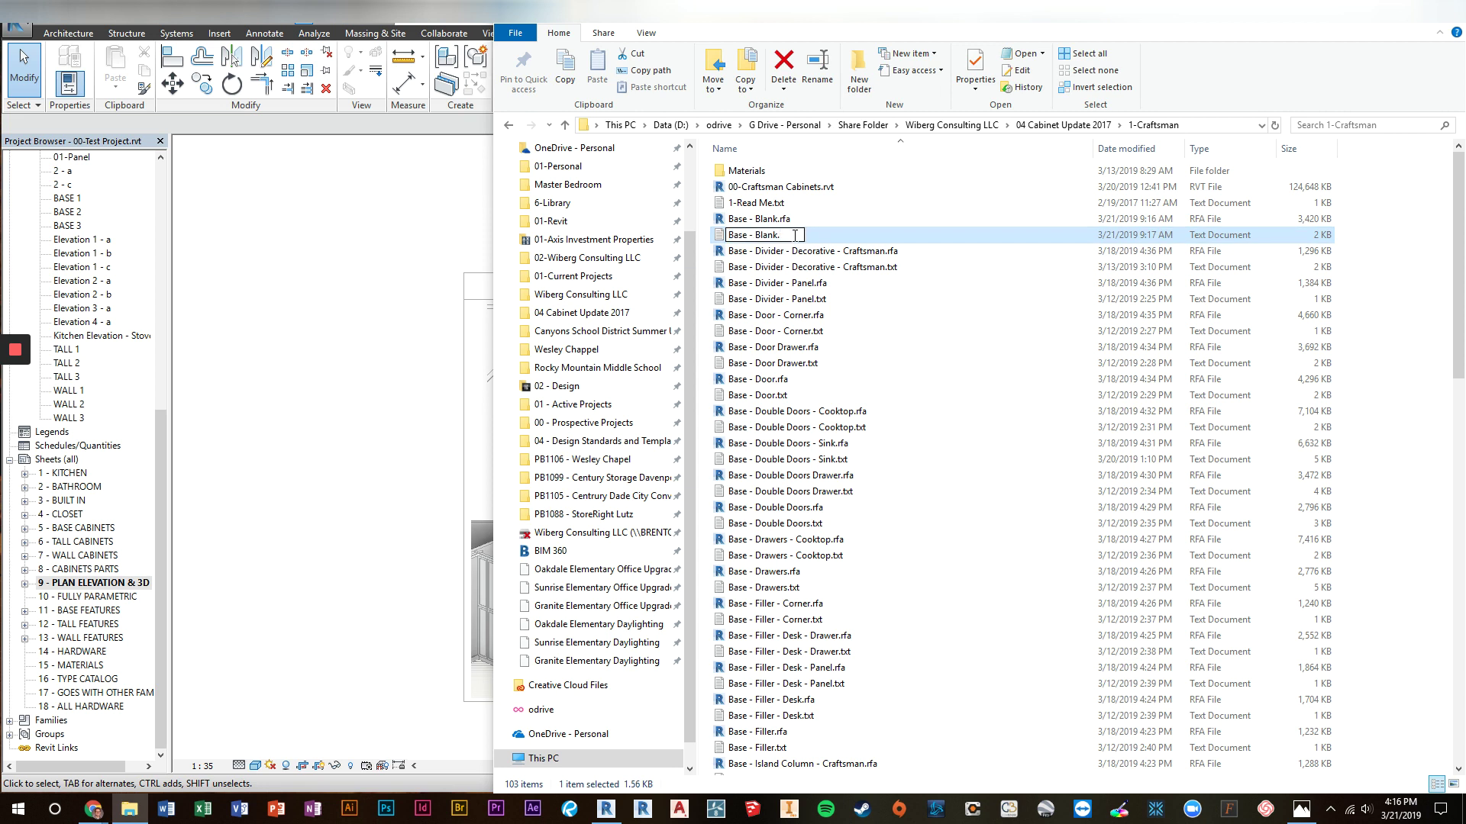
{"action": "key", "text": "Return"}
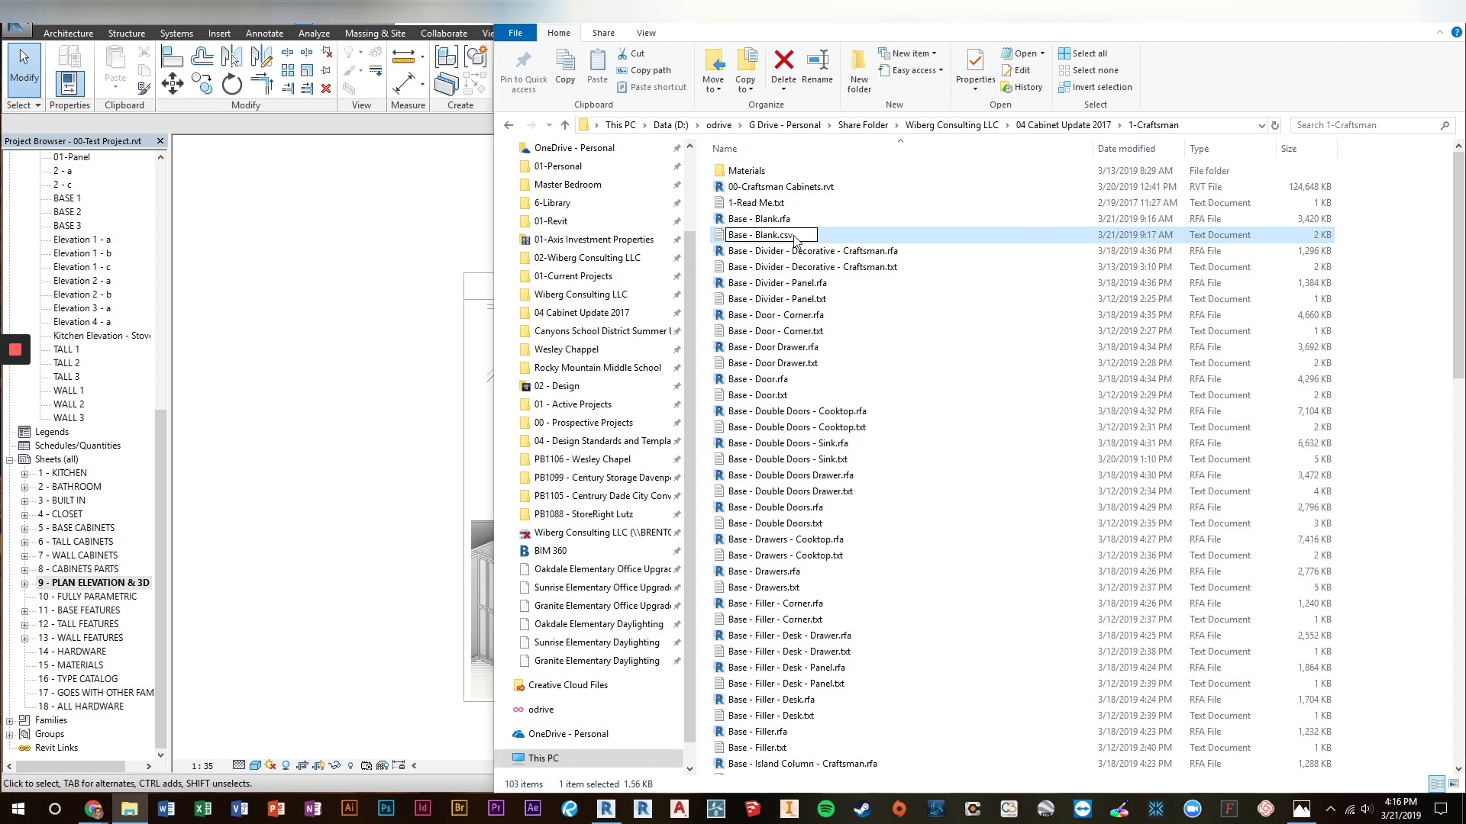
{"action": "key", "text": "Return"}
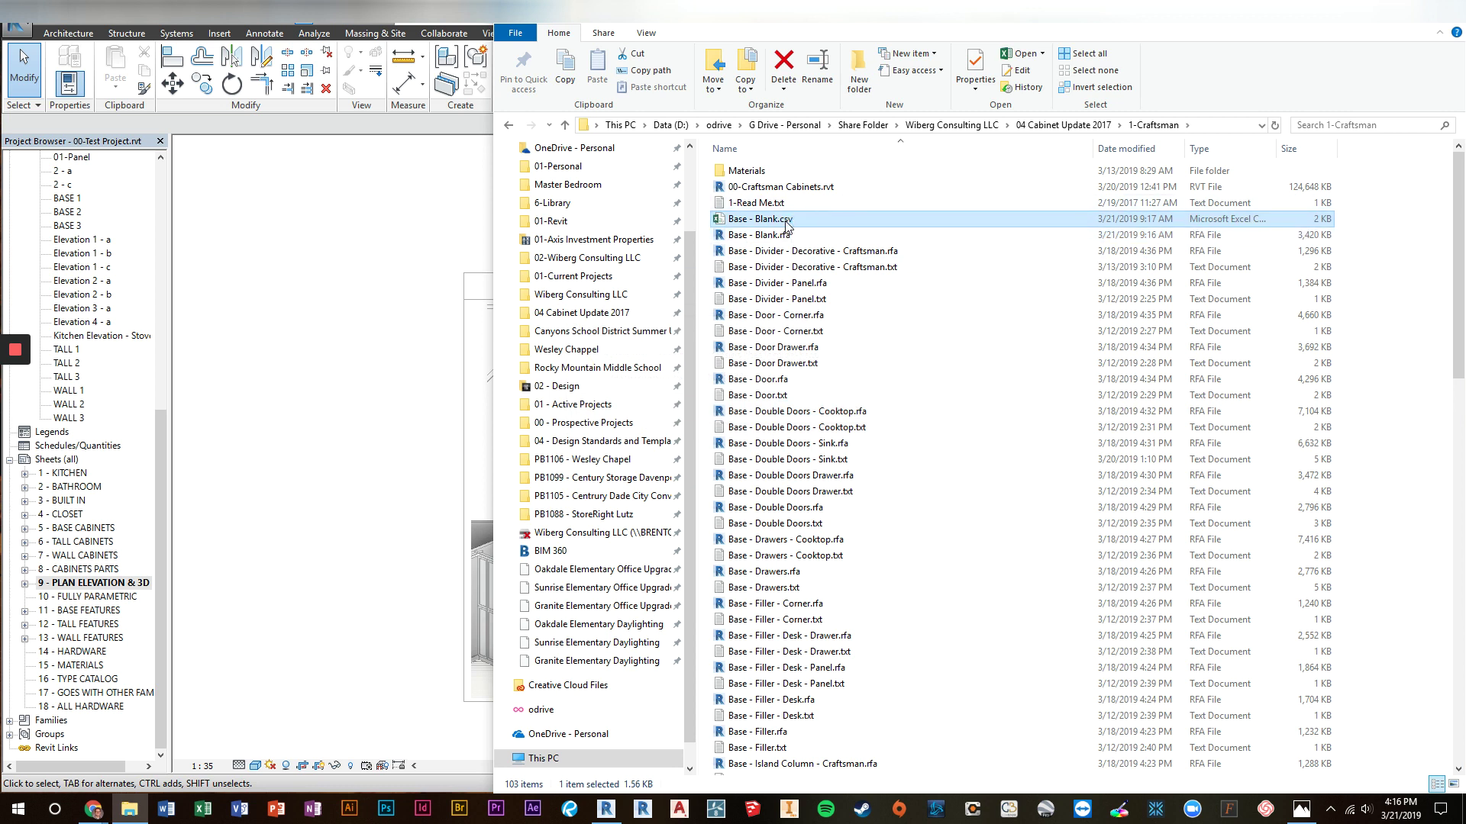
Open Base - Blank.csv in Excel to review its type rows and dimension columns, close it and return to Revit
{"action": "double_click", "coordinate": [786, 221]}
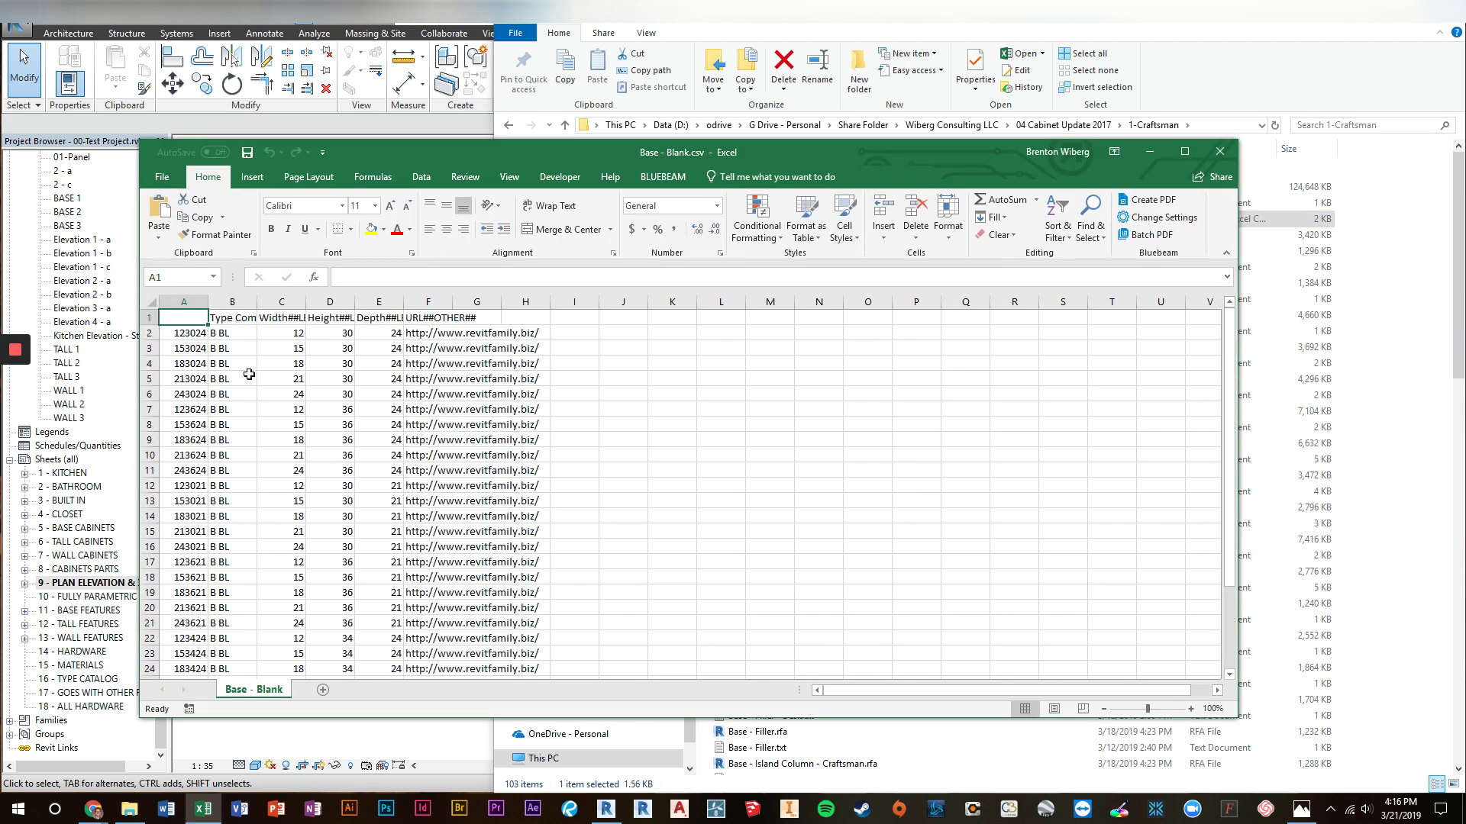
{"action": "left_click", "coordinate": [1232, 155]}
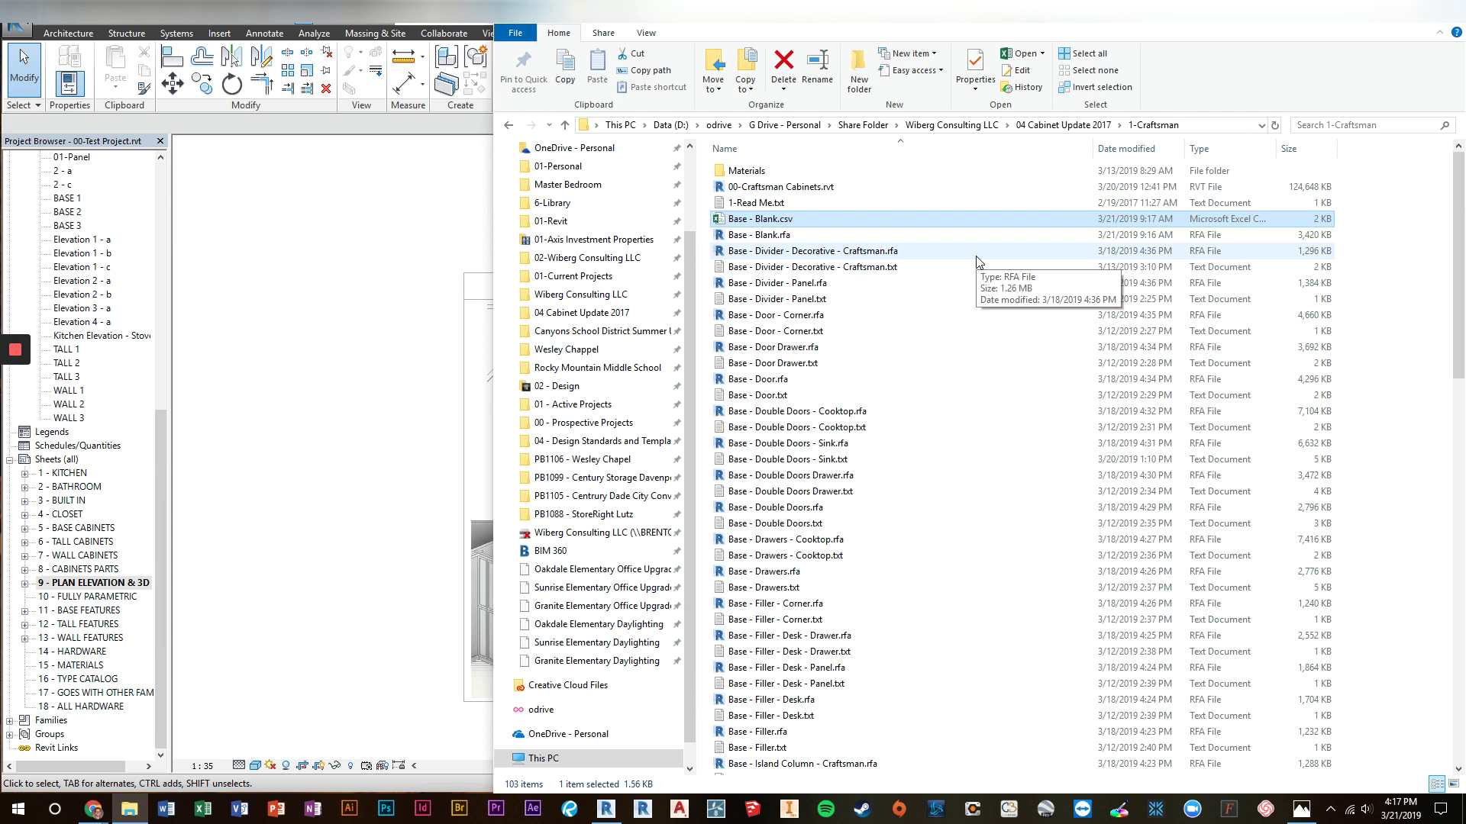
{"action": "left_click", "coordinate": [418, 279]}
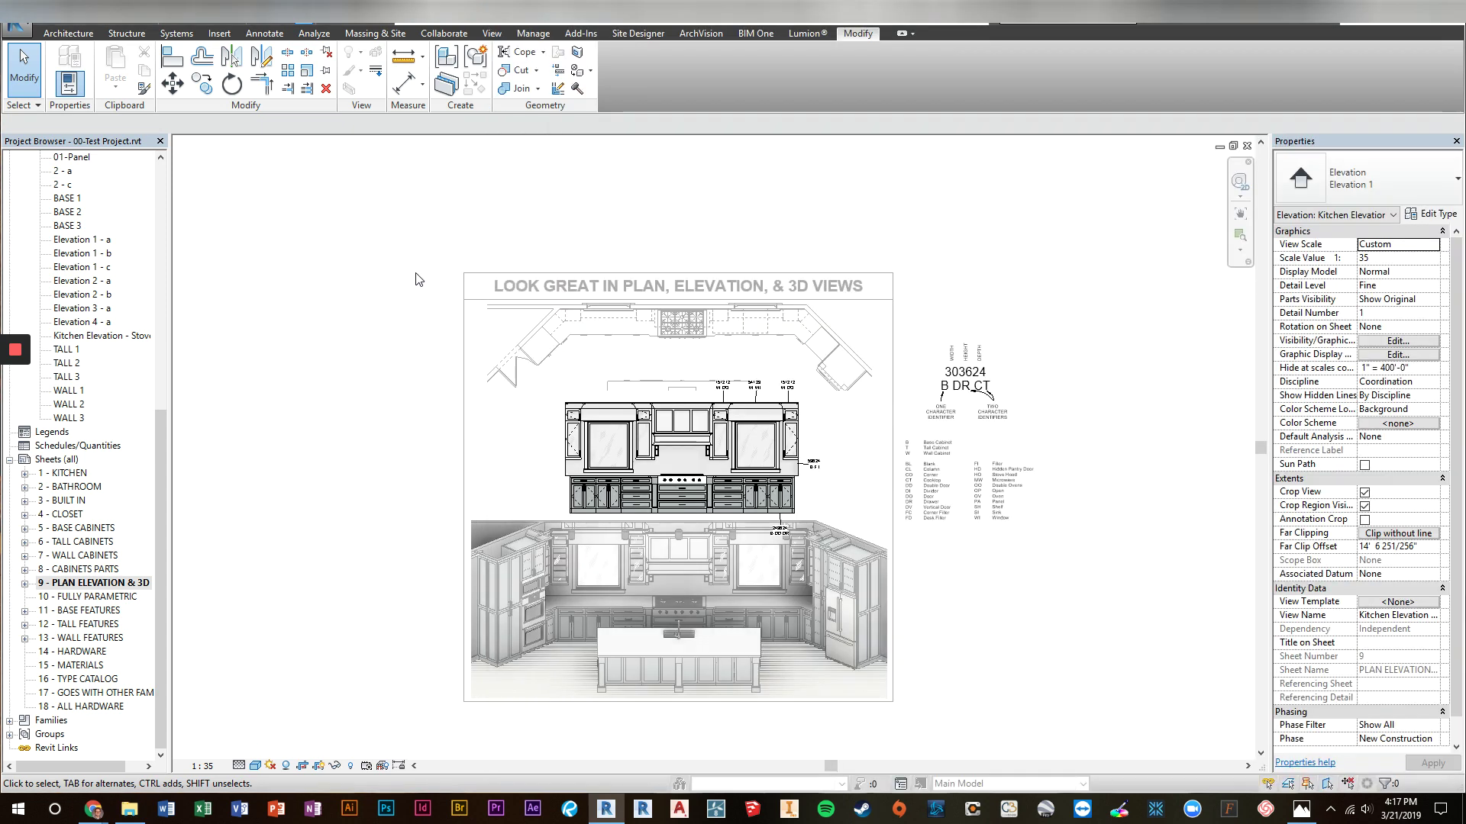